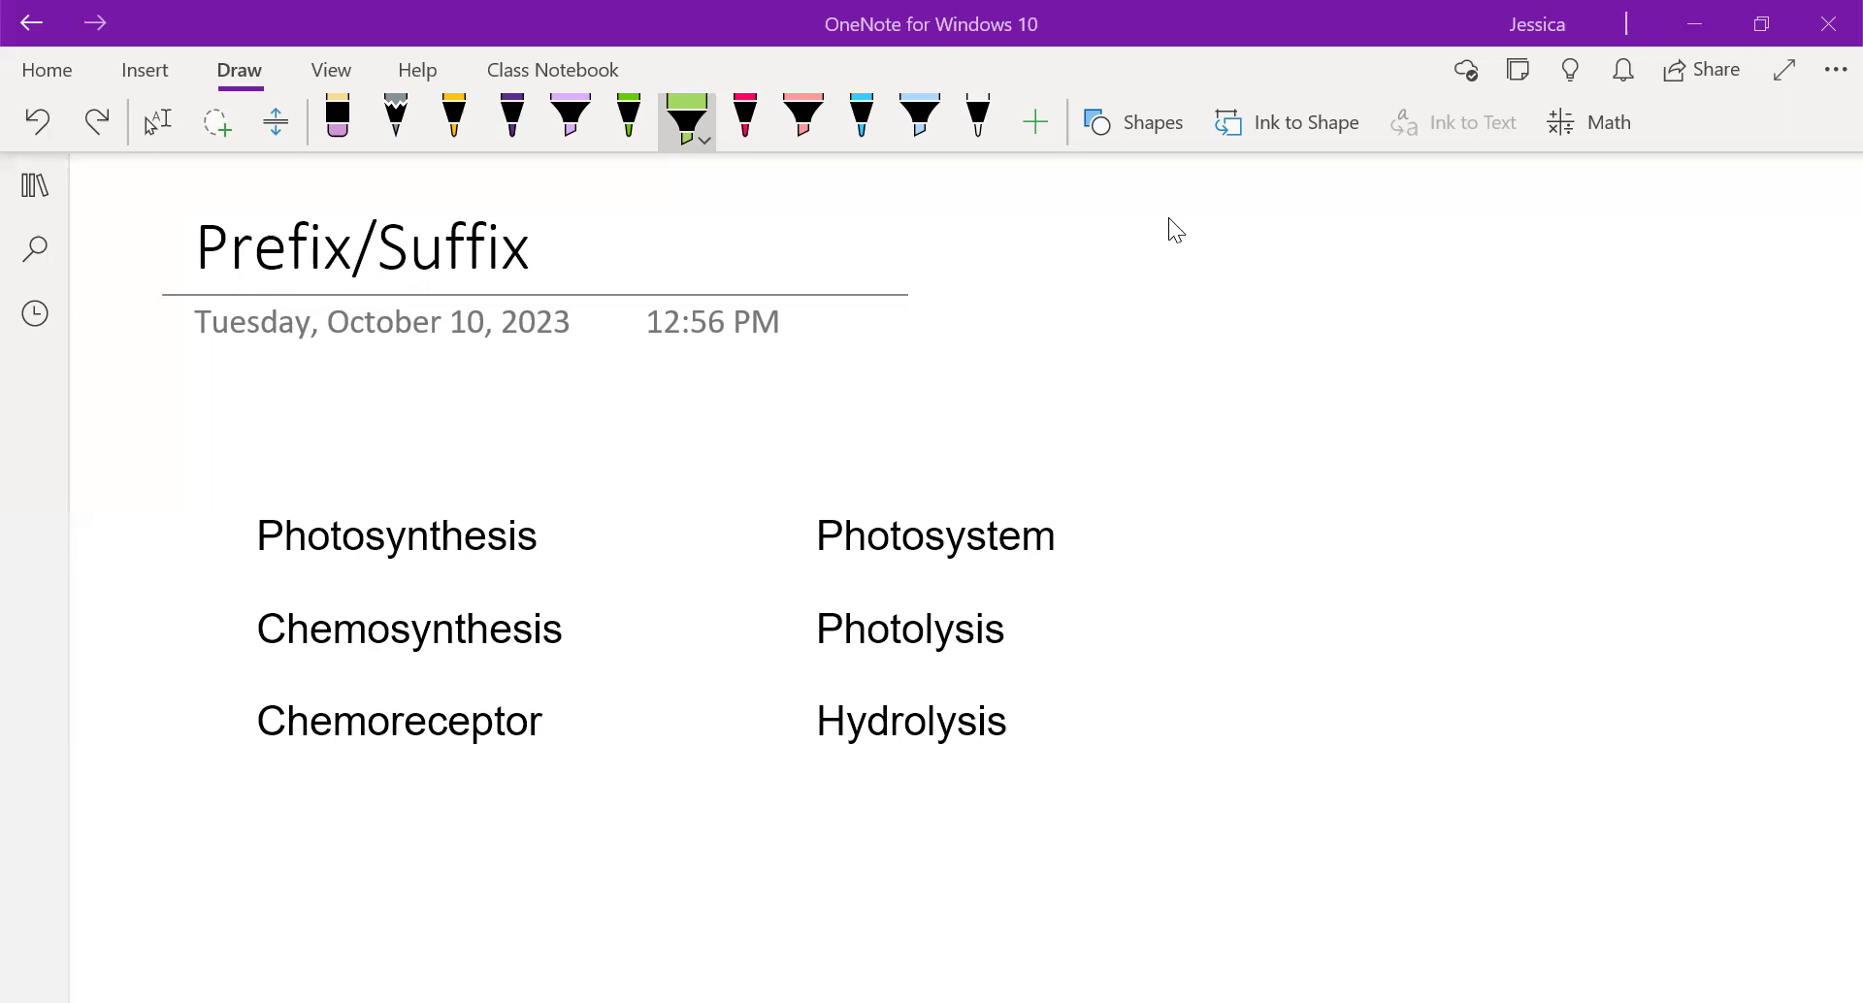
Step: Highlight 'Photo' green in Photosystem and Photolysis
{"action": "key", "text": "ctrl+y"}
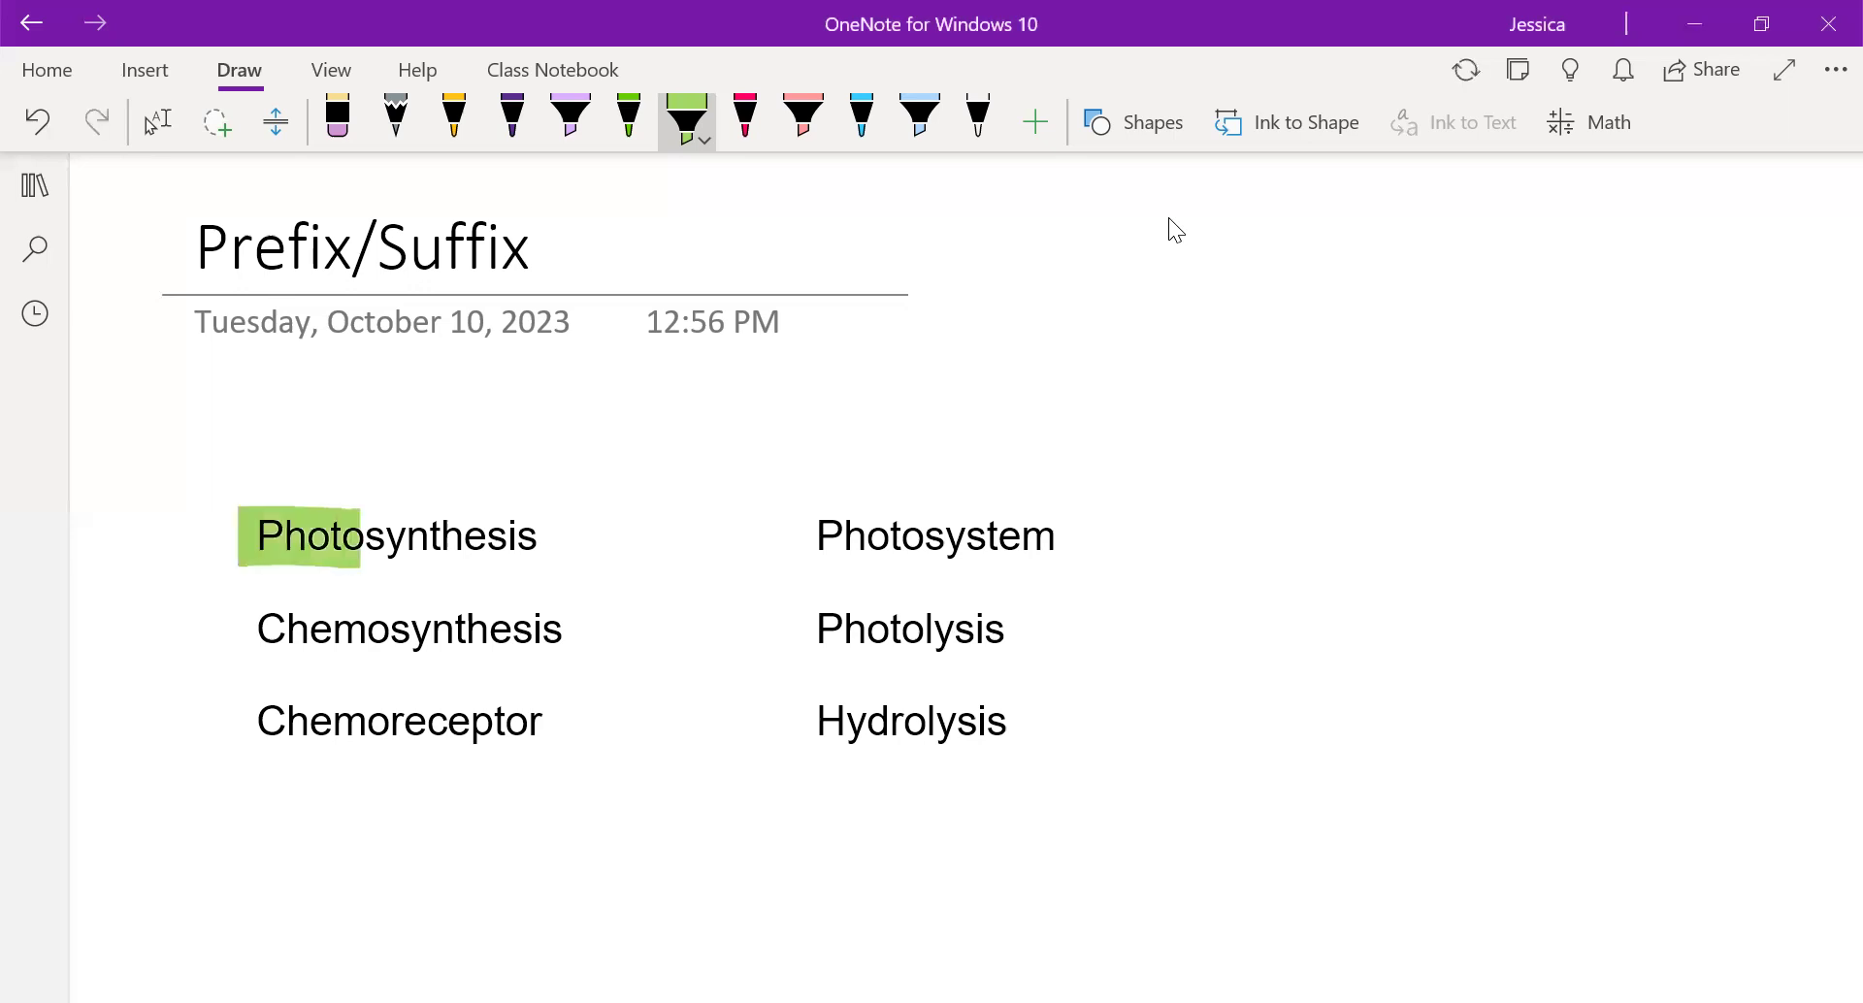
{"action": "left_click_drag", "start_coordinate": [794, 535], "coordinate": [920, 536]}
{"action": "left_click_drag", "start_coordinate": [797, 621], "coordinate": [924, 623]}
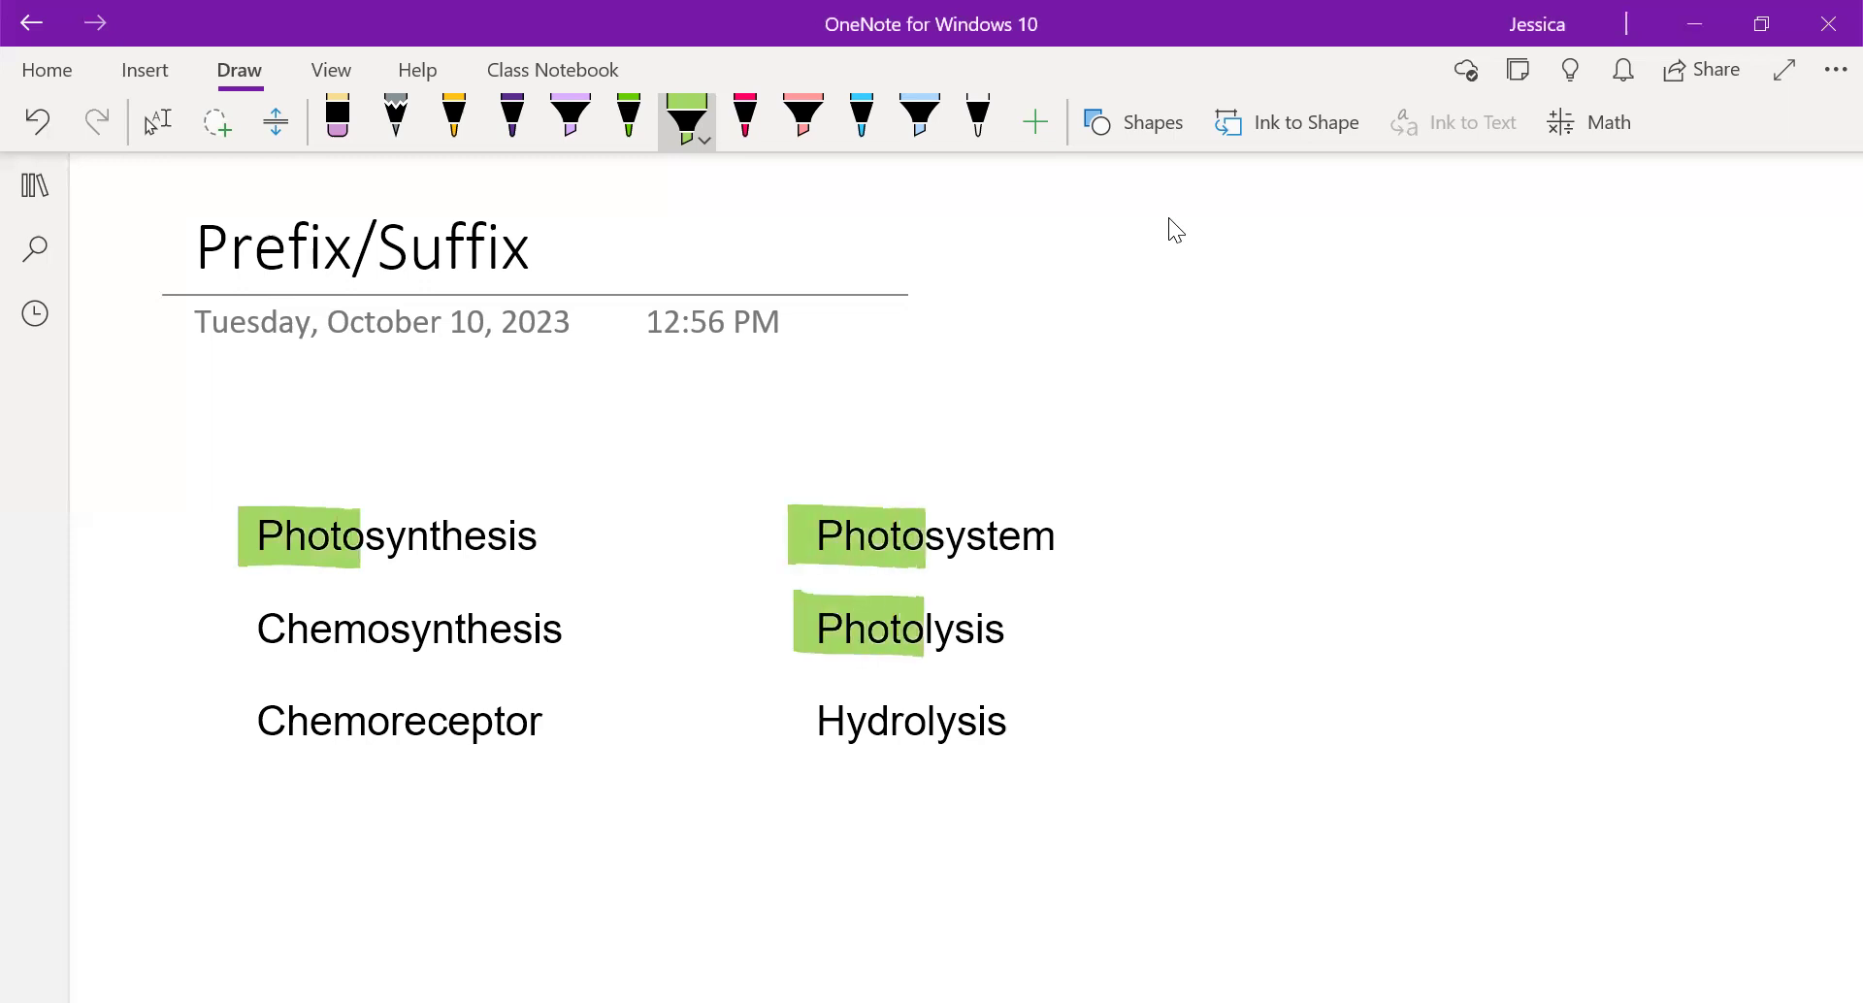
Step: Handwrite 'picture' in green below the date, followed by a right arrow
{"action": "left_click", "coordinate": [629, 116]}
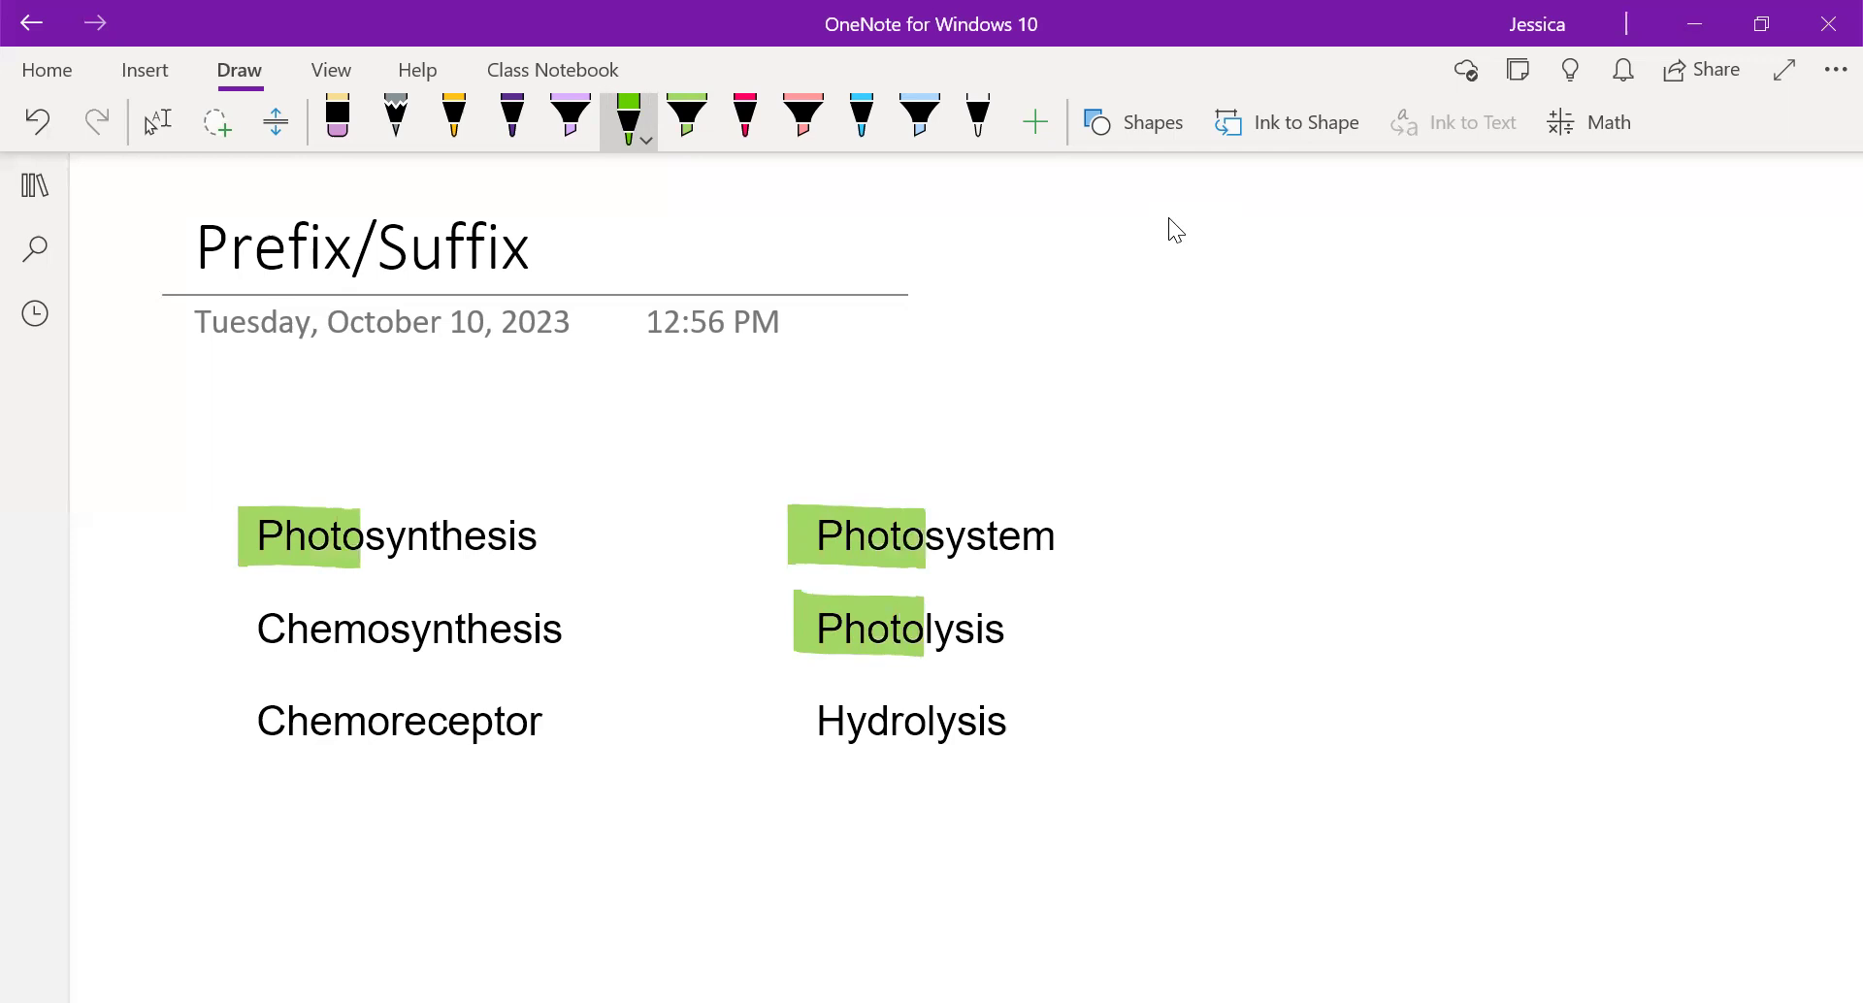
{"action": "mouse_move", "coordinate": [171, 375]}
{"action": "left_mouse_down"}
{"action": "mouse_move", "coordinate": [185, 418]}
{"action": "mouse_move", "coordinate": [166, 398]}
{"action": "mouse_move", "coordinate": [258, 369]}
{"action": "left_mouse_up"}
{"action": "mouse_move", "coordinate": [252, 348]}
{"action": "left_mouse_down"}
{"action": "mouse_move", "coordinate": [285, 334]}
{"action": "mouse_move", "coordinate": [275, 363]}
{"action": "left_mouse_up"}
{"action": "left_click_drag", "start_coordinate": [288, 341], "coordinate": [378, 304]}
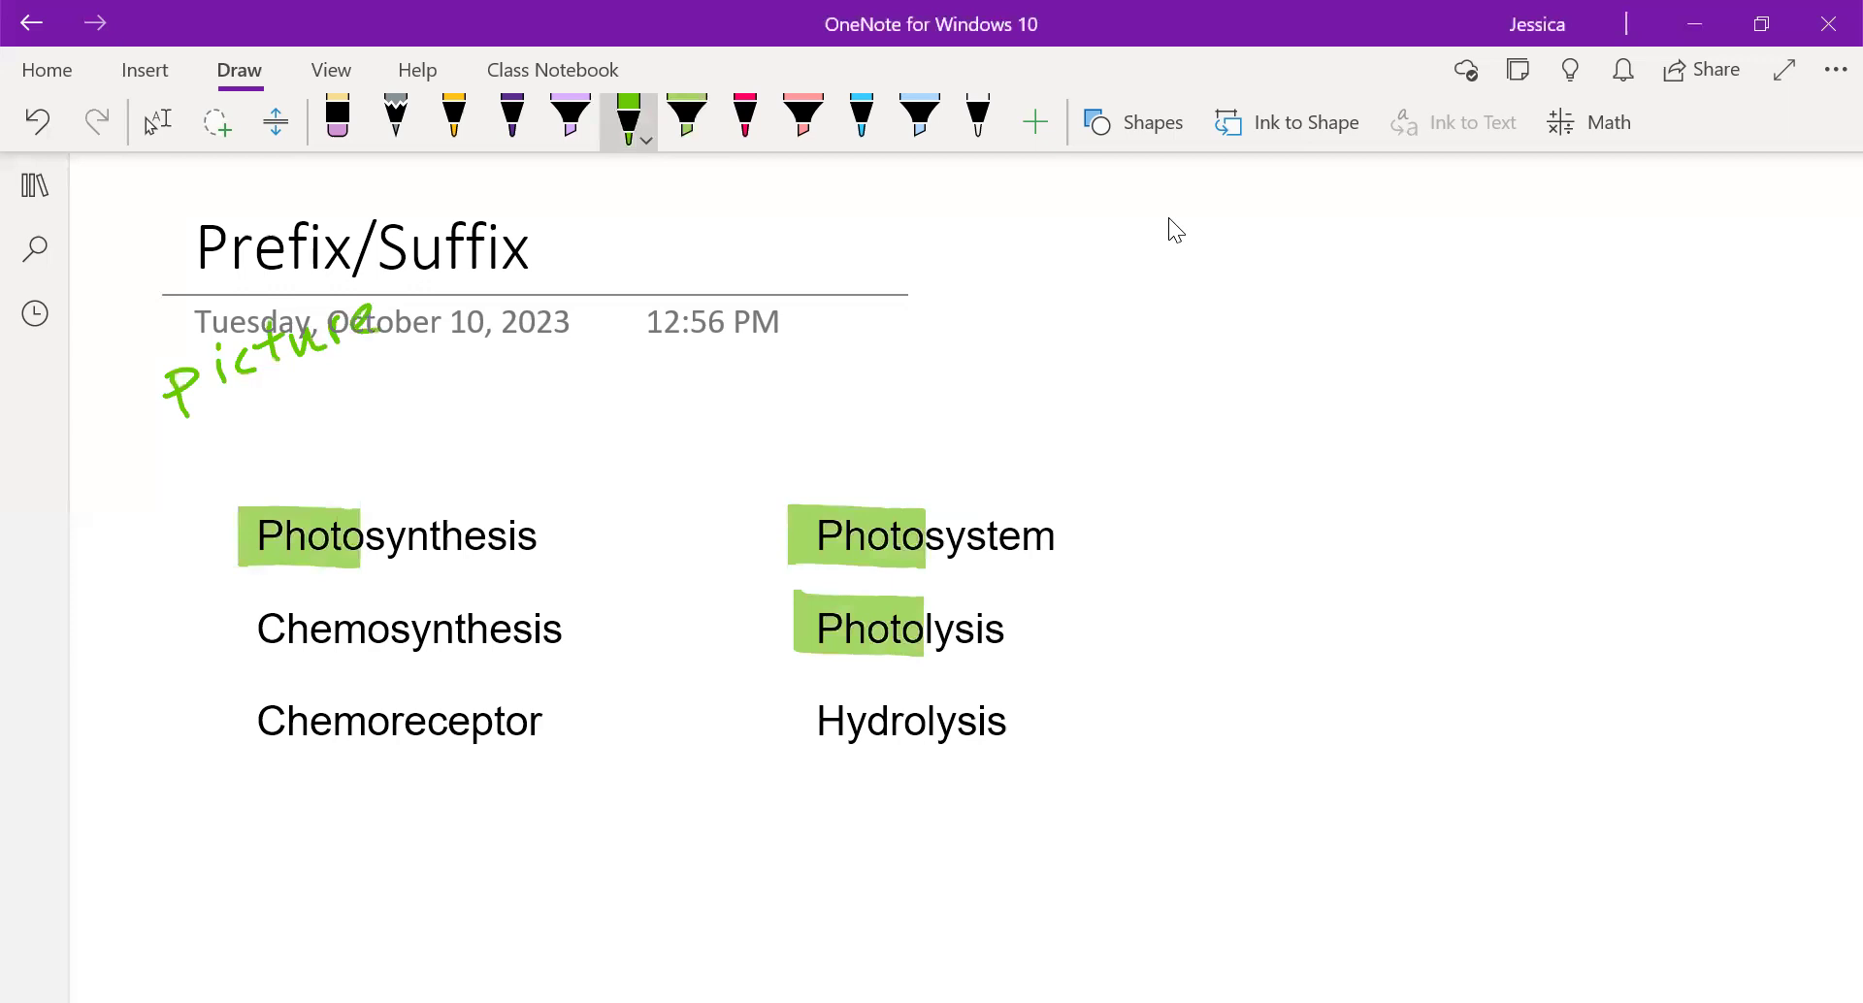
{"action": "left_click_drag", "start_coordinate": [275, 374], "coordinate": [400, 386]}
{"action": "mouse_move", "coordinate": [367, 372]}
{"action": "left_mouse_down"}
{"action": "mouse_move", "coordinate": [401, 386]}
{"action": "mouse_move", "coordinate": [367, 408]}
{"action": "left_mouse_up"}
Step: Write 'light' after the arrow and draw a curved arrow from it to Photosynthesis
{"action": "left_click_drag", "start_coordinate": [420, 357], "coordinate": [423, 402]}
{"action": "left_click_drag", "start_coordinate": [441, 383], "coordinate": [454, 429]}
{"action": "left_click_drag", "start_coordinate": [493, 359], "coordinate": [490, 400]}
{"action": "mouse_move", "coordinate": [490, 400]}
{"action": "left_mouse_down"}
{"action": "mouse_move", "coordinate": [537, 400]}
{"action": "mouse_move", "coordinate": [575, 368]}
{"action": "left_mouse_up"}
{"action": "left_click_drag", "start_coordinate": [431, 415], "coordinate": [307, 496]}
{"action": "left_click_drag", "start_coordinate": [308, 496], "coordinate": [332, 484]}
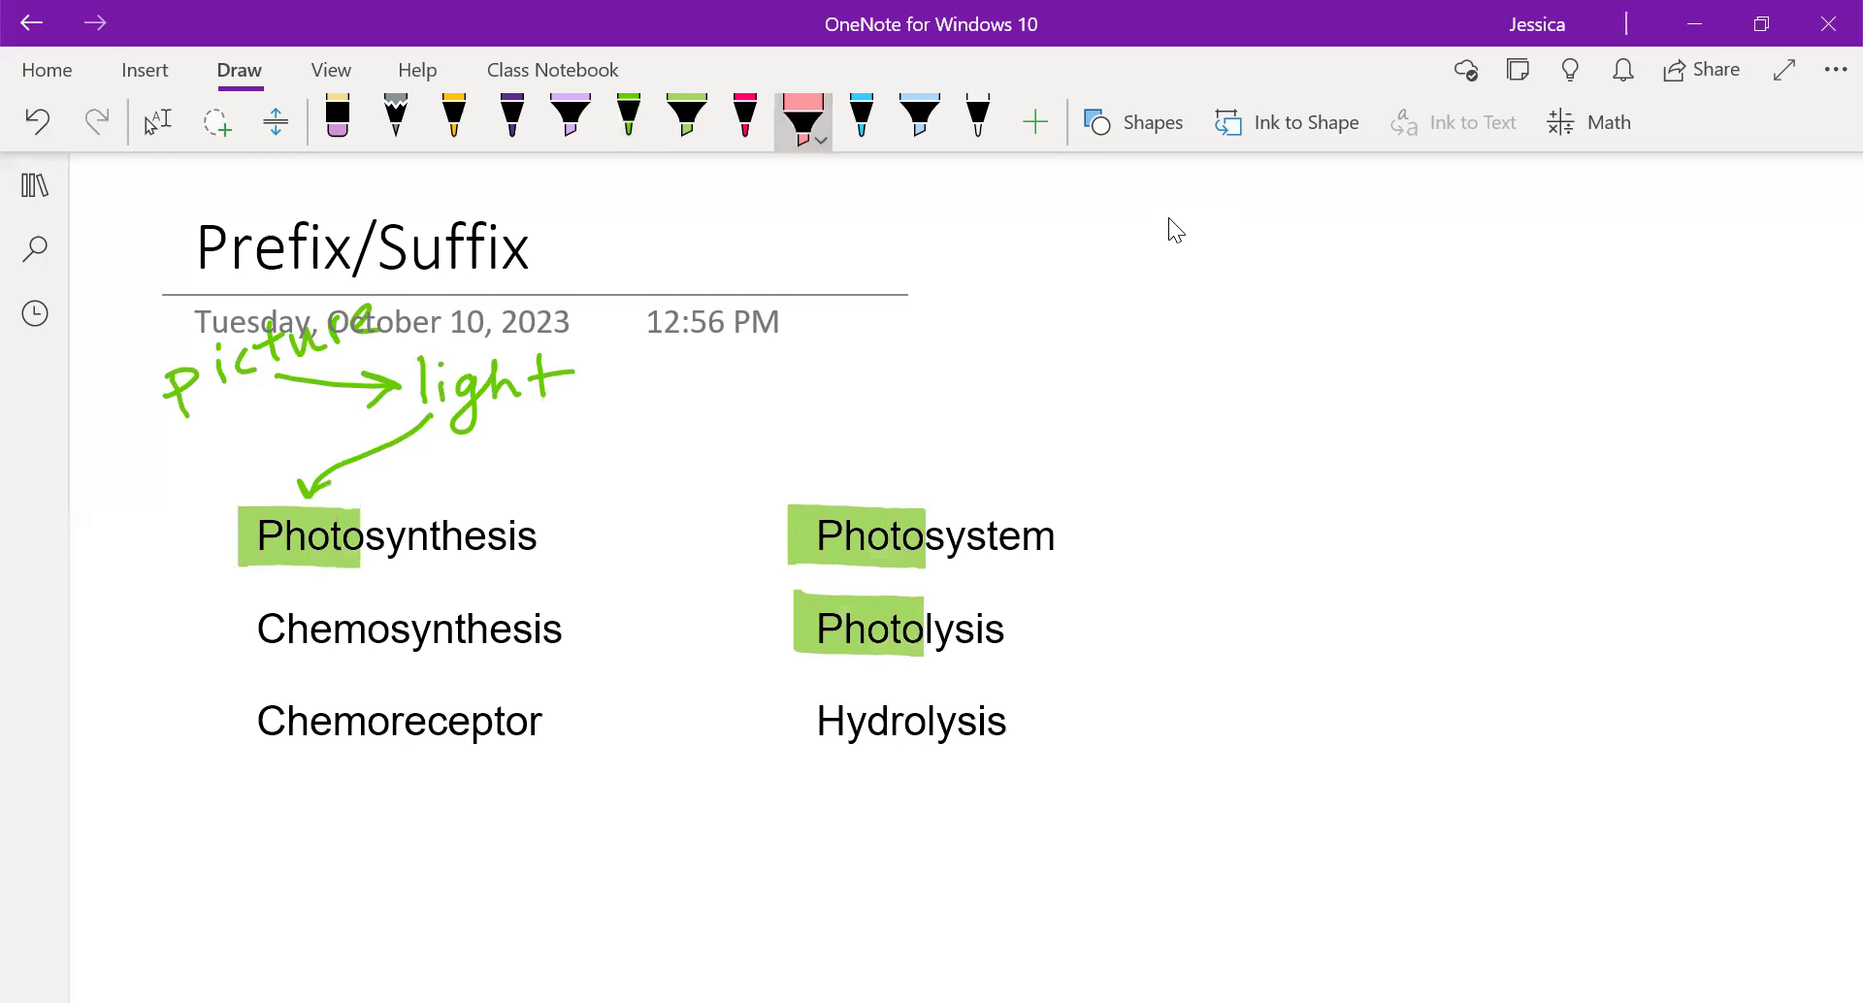
Step: Highlight 'synthesis' pink in Photosynthesis and write 'make' above it in pink ink
{"action": "left_click_drag", "start_coordinate": [358, 539], "coordinate": [536, 539]}
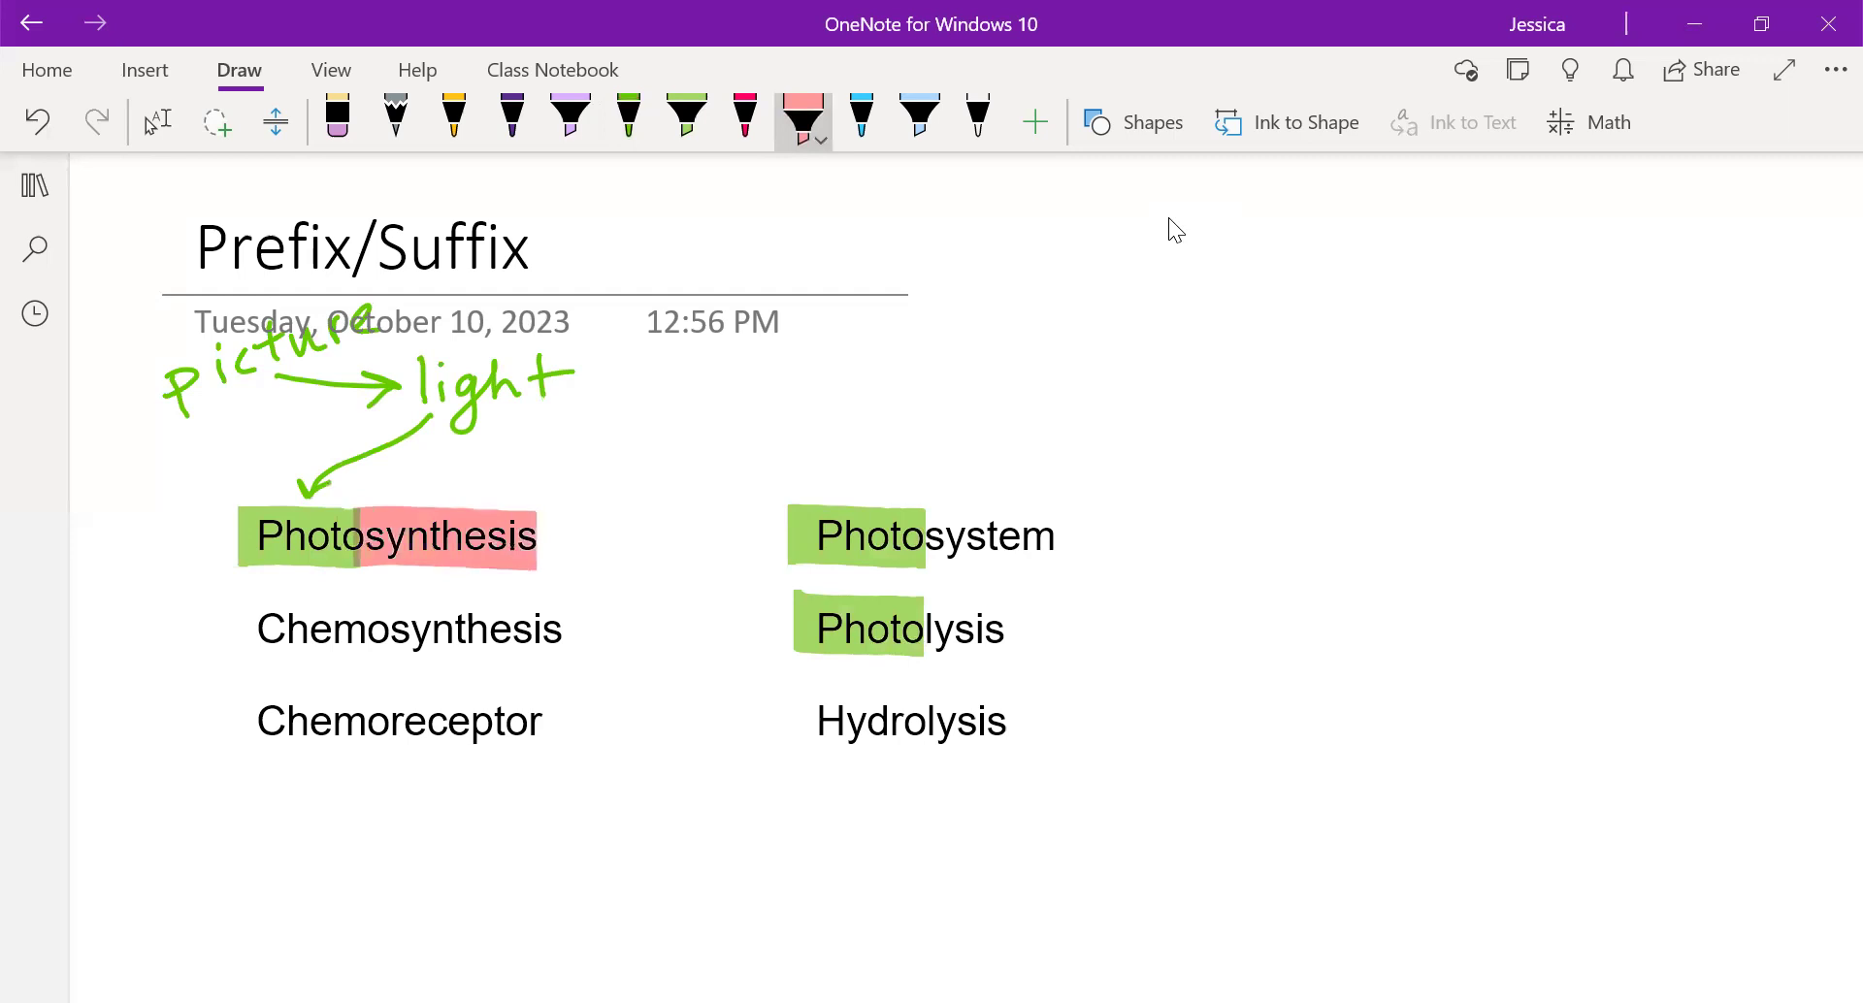
{"action": "left_click", "coordinate": [745, 116]}
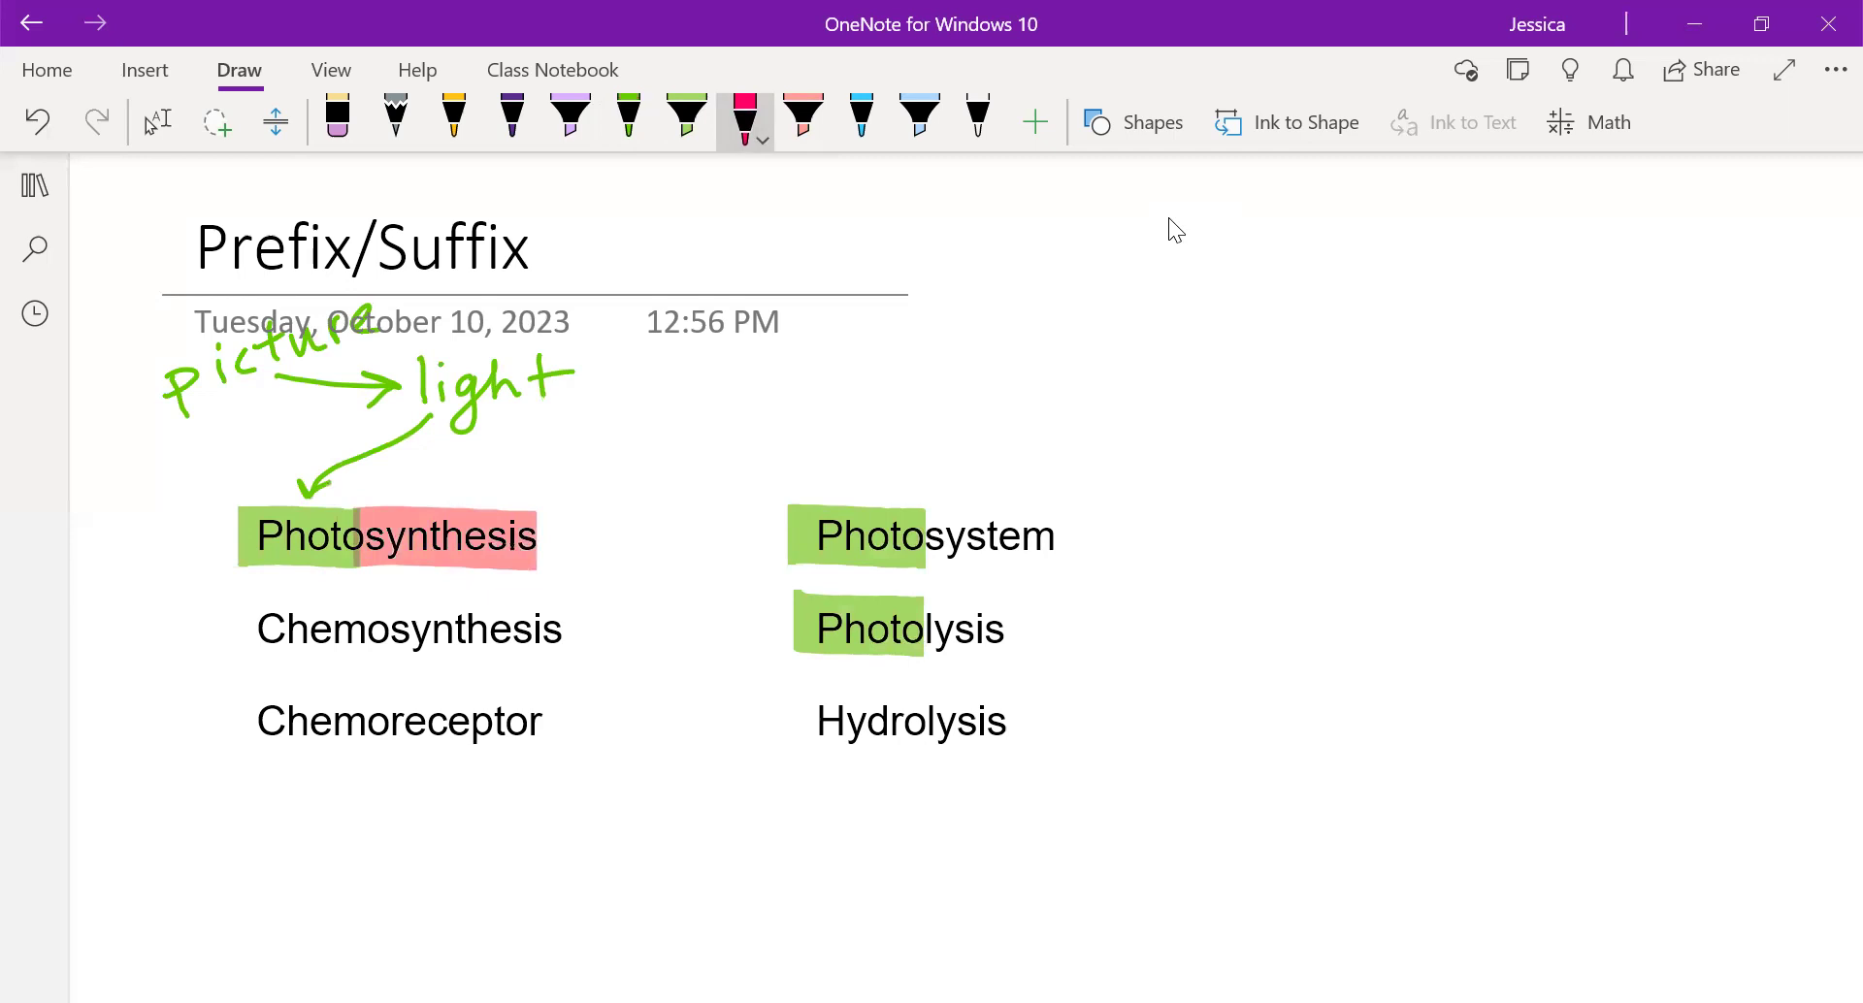
{"action": "mouse_move", "coordinate": [541, 463]}
{"action": "left_mouse_down"}
{"action": "mouse_move", "coordinate": [477, 502]}
{"action": "mouse_move", "coordinate": [515, 501]}
{"action": "mouse_move", "coordinate": [563, 444]}
{"action": "mouse_move", "coordinate": [627, 451]}
{"action": "left_mouse_up"}
{"action": "left_click_drag", "start_coordinate": [629, 438], "coordinate": [682, 434]}
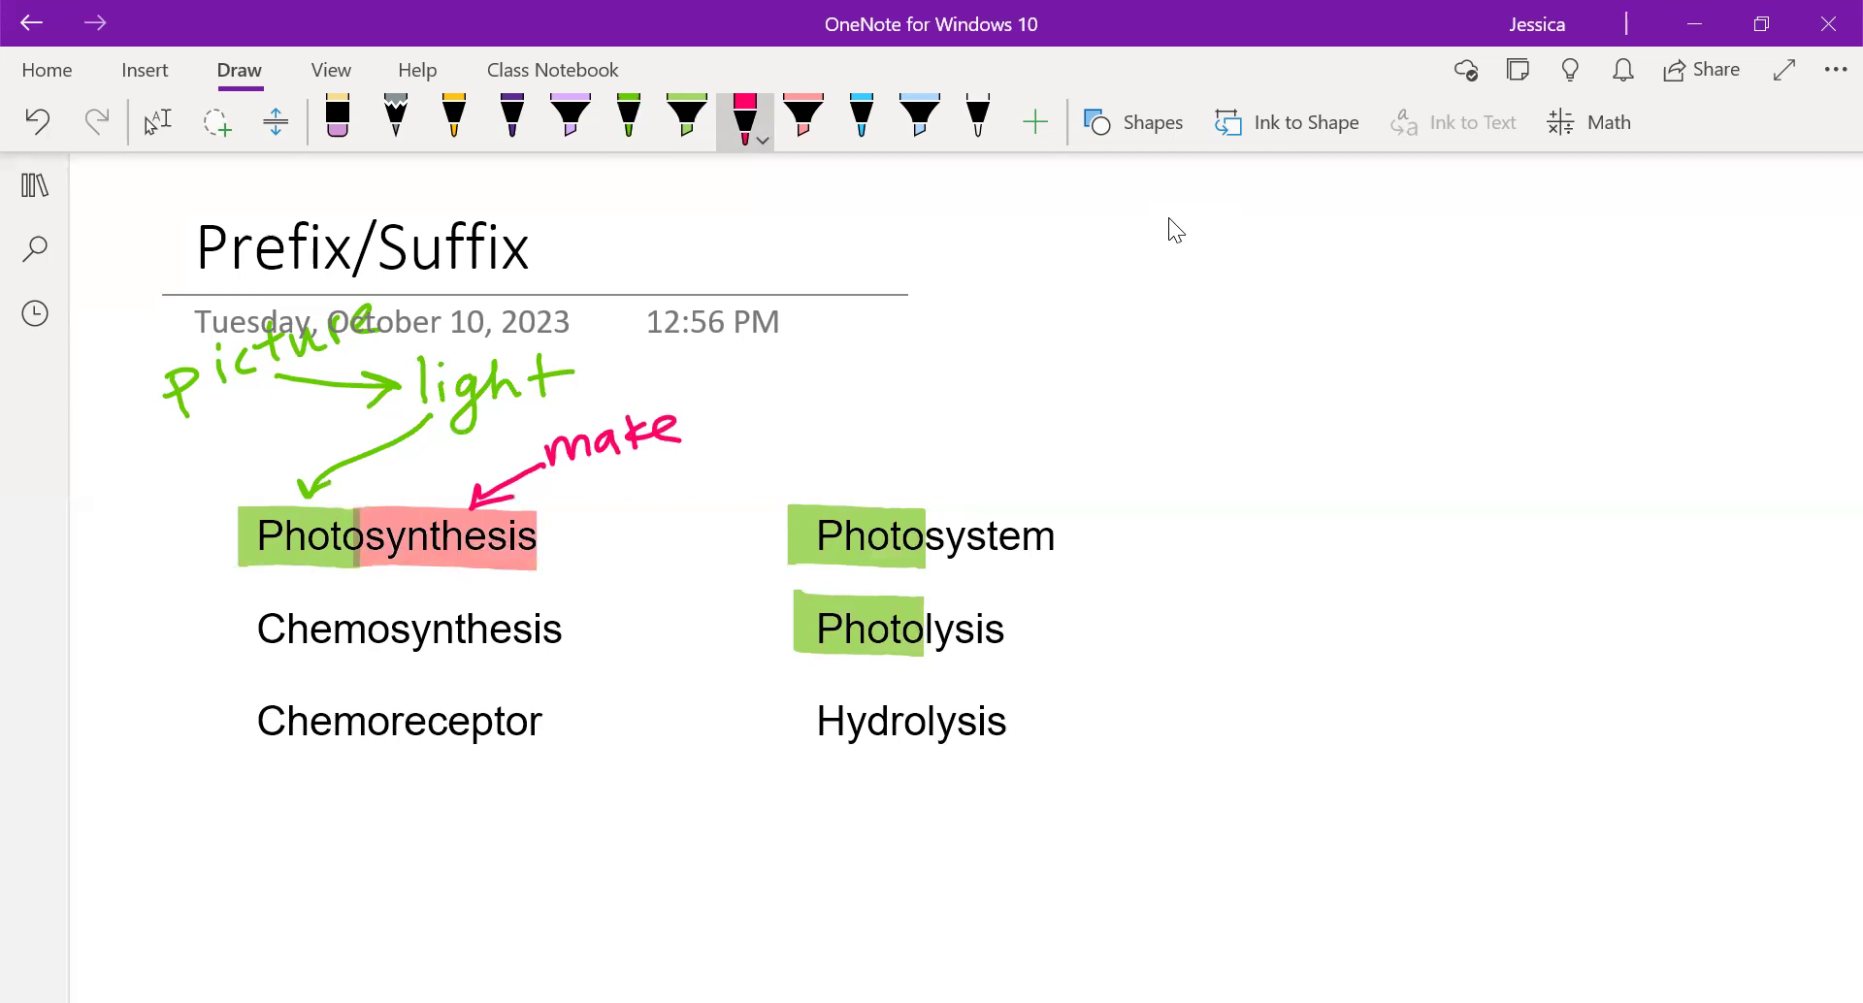
Step: Highlight 'synthesis' pink in Chemosynthesis and draw a curved arrow from 'make' to it
{"action": "left_click", "coordinate": [803, 117]}
{"action": "left_click_drag", "start_coordinate": [390, 629], "coordinate": [565, 629]}
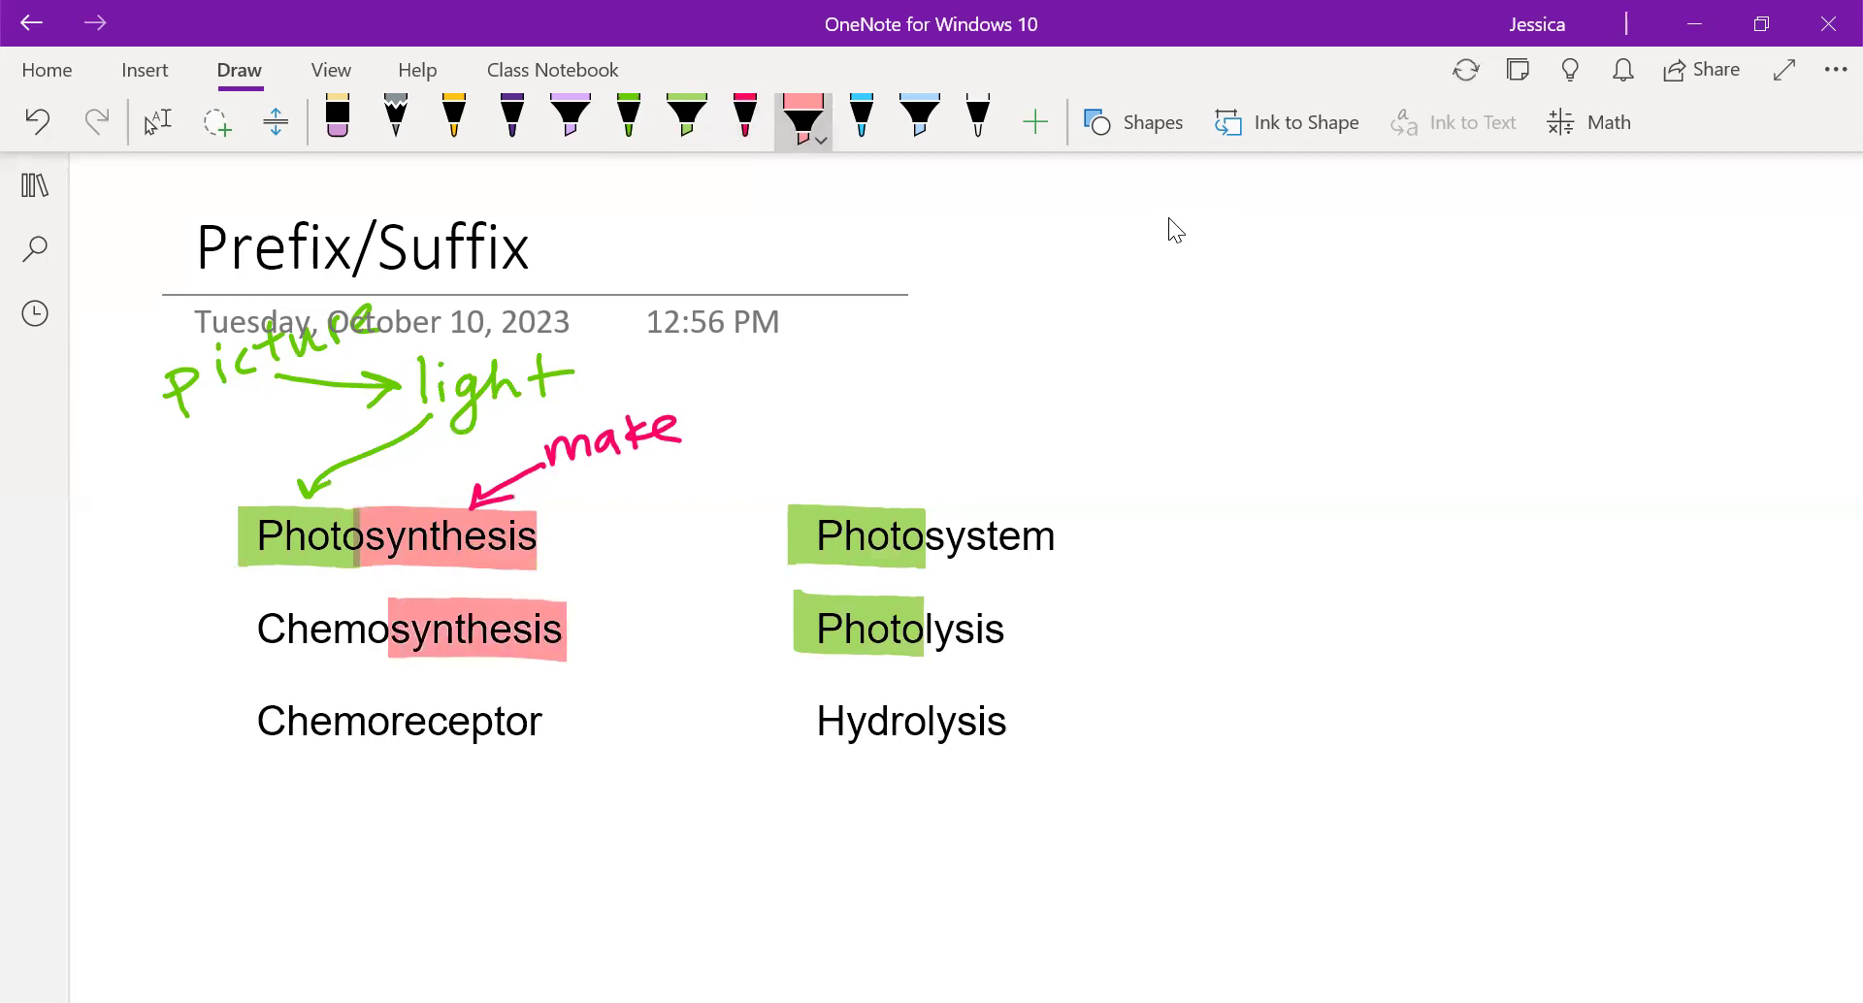
{"action": "left_click", "coordinate": [745, 116]}
{"action": "left_click_drag", "start_coordinate": [591, 464], "coordinate": [539, 599]}
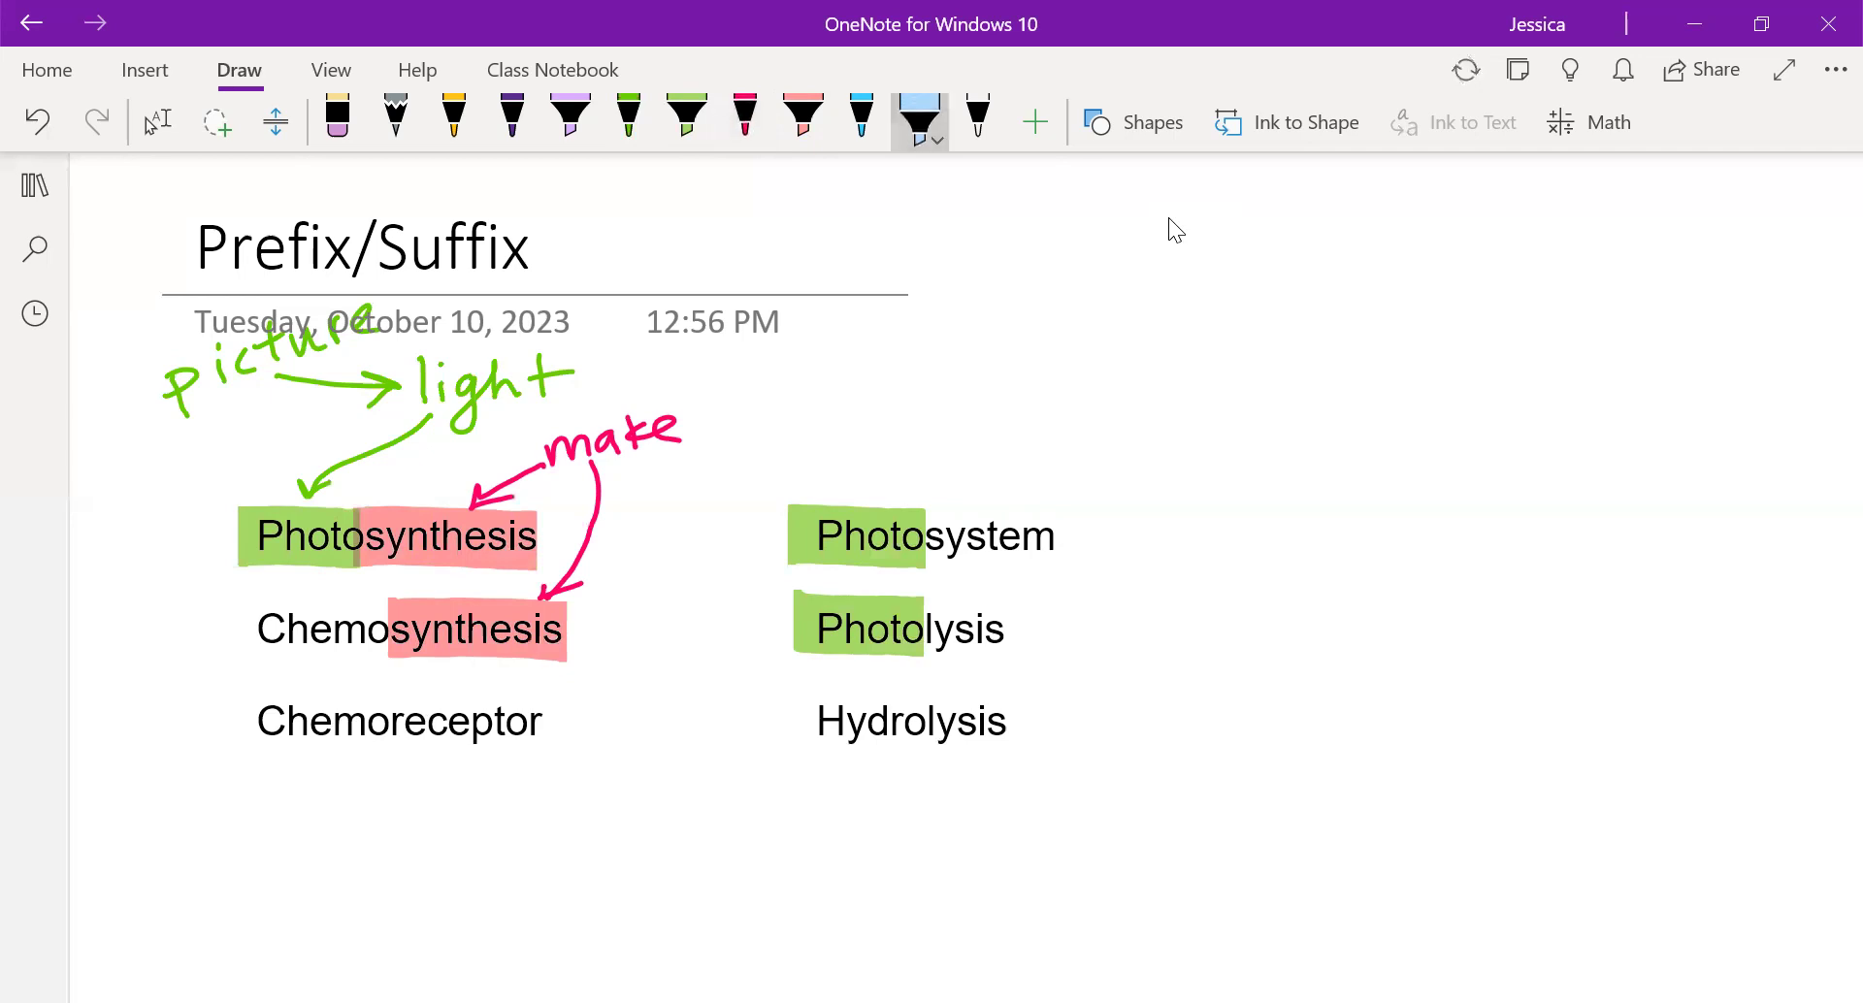
Step: Highlight 'Chemo' light blue in Chemosynthesis and write 'chemical' in blue, arrowing to both chemo- words
{"action": "left_click_drag", "start_coordinate": [244, 629], "coordinate": [384, 631]}
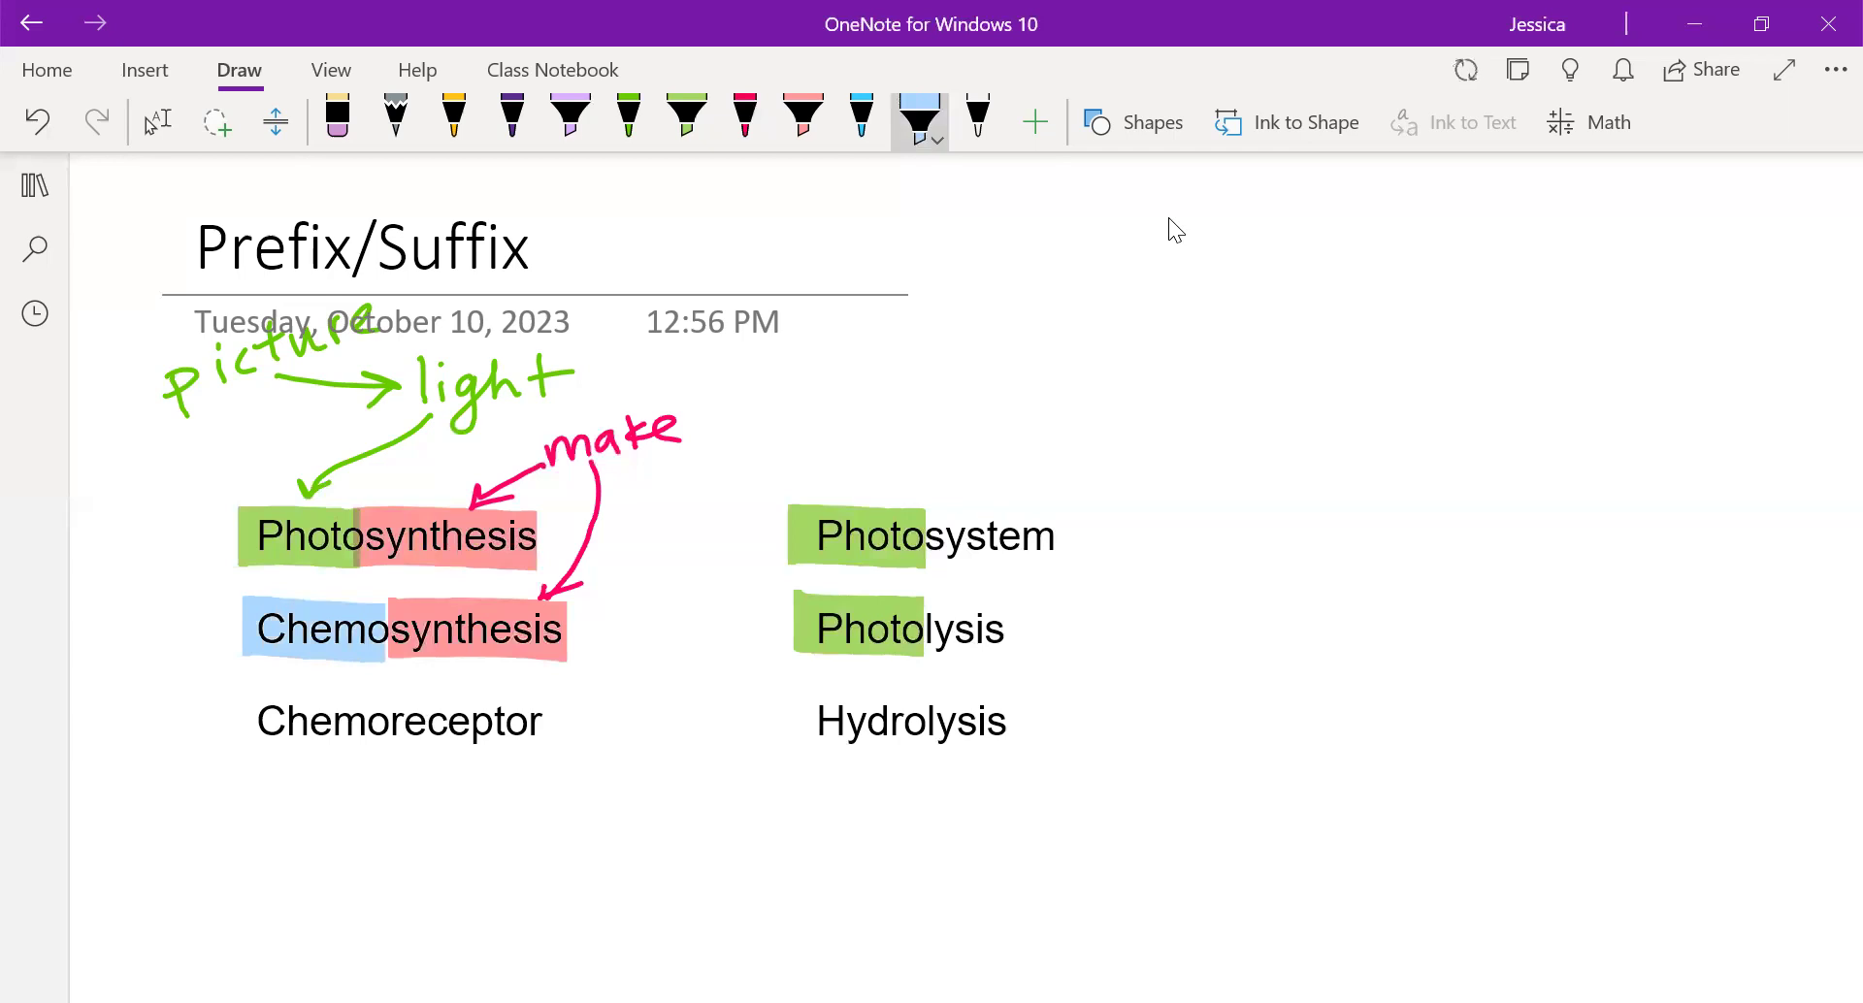
{"action": "left_click", "coordinate": [862, 118]}
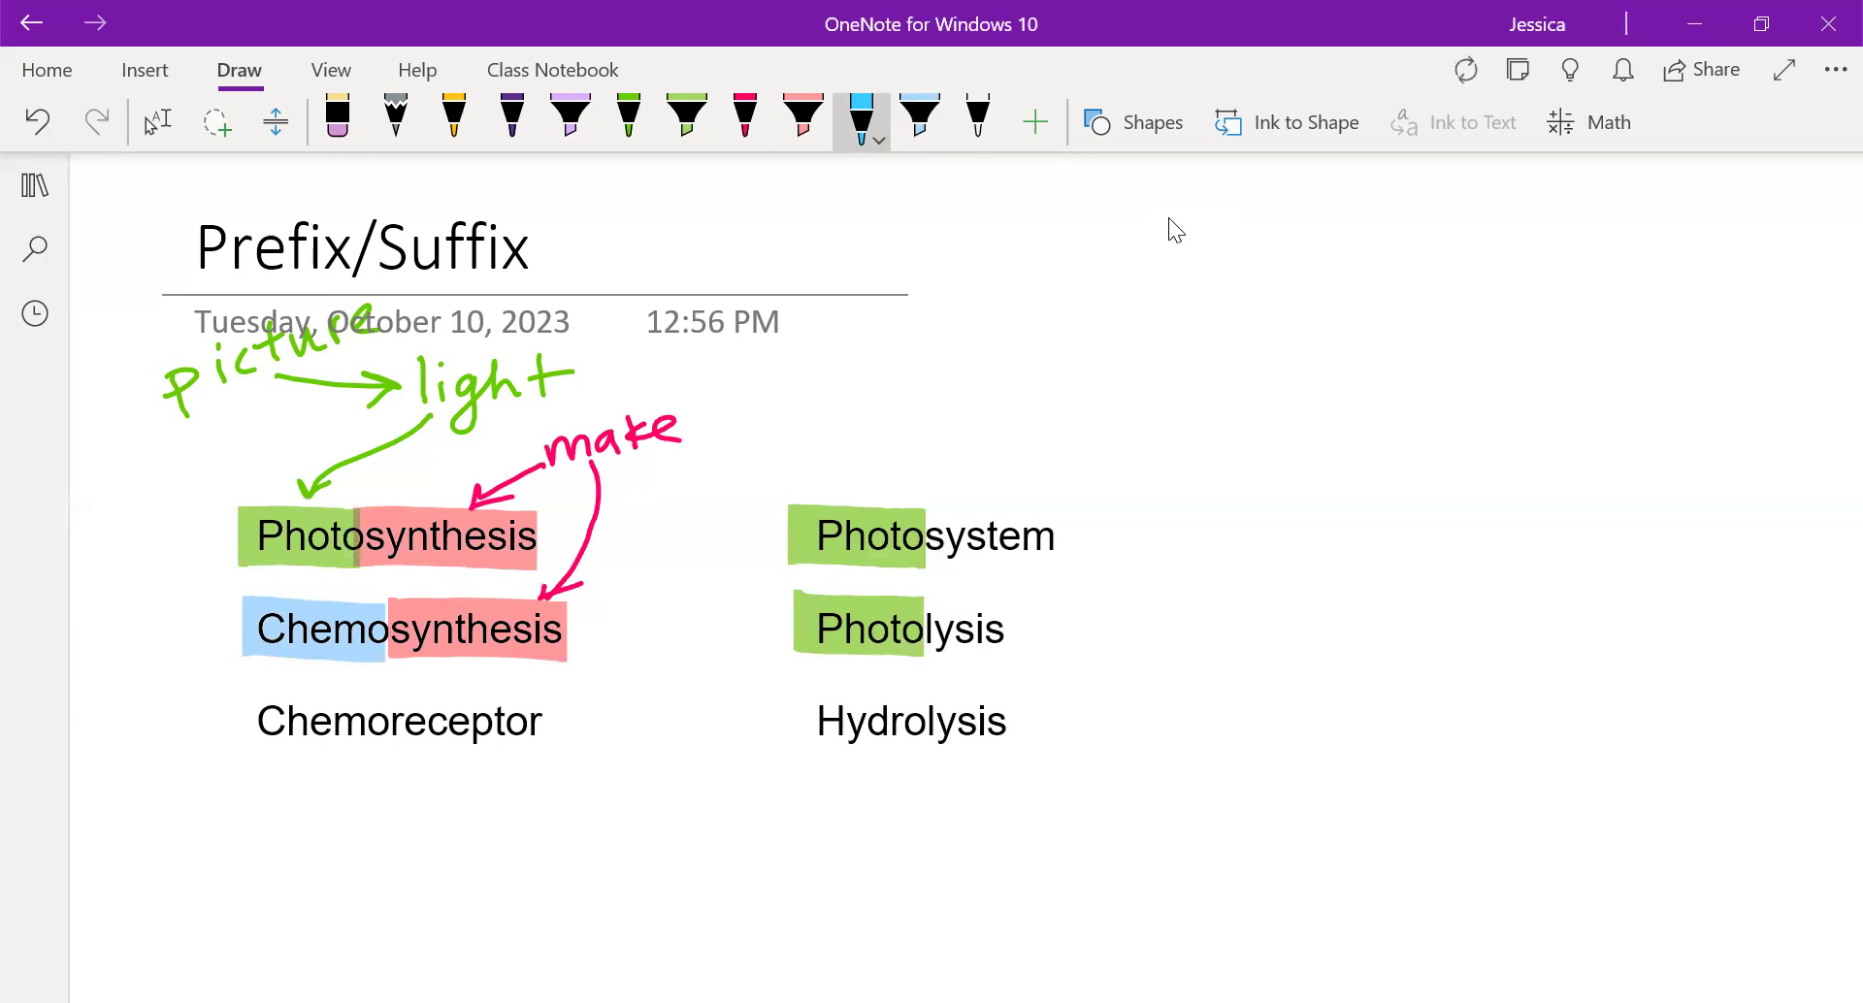
{"action": "mouse_move", "coordinate": [153, 599]}
{"action": "left_mouse_down"}
{"action": "mouse_move", "coordinate": [185, 586]}
{"action": "mouse_move", "coordinate": [242, 607]}
{"action": "mouse_move", "coordinate": [207, 613]}
{"action": "left_mouse_up"}
{"action": "mouse_move", "coordinate": [76, 550]}
{"action": "left_mouse_down"}
{"action": "mouse_move", "coordinate": [81, 582]}
{"action": "mouse_move", "coordinate": [177, 546]}
{"action": "left_mouse_up"}
{"action": "left_click_drag", "start_coordinate": [179, 543], "coordinate": [184, 508]}
{"action": "mouse_move", "coordinate": [202, 511]}
{"action": "left_mouse_down"}
{"action": "mouse_move", "coordinate": [193, 531]}
{"action": "mouse_move", "coordinate": [256, 495]}
{"action": "left_mouse_up"}
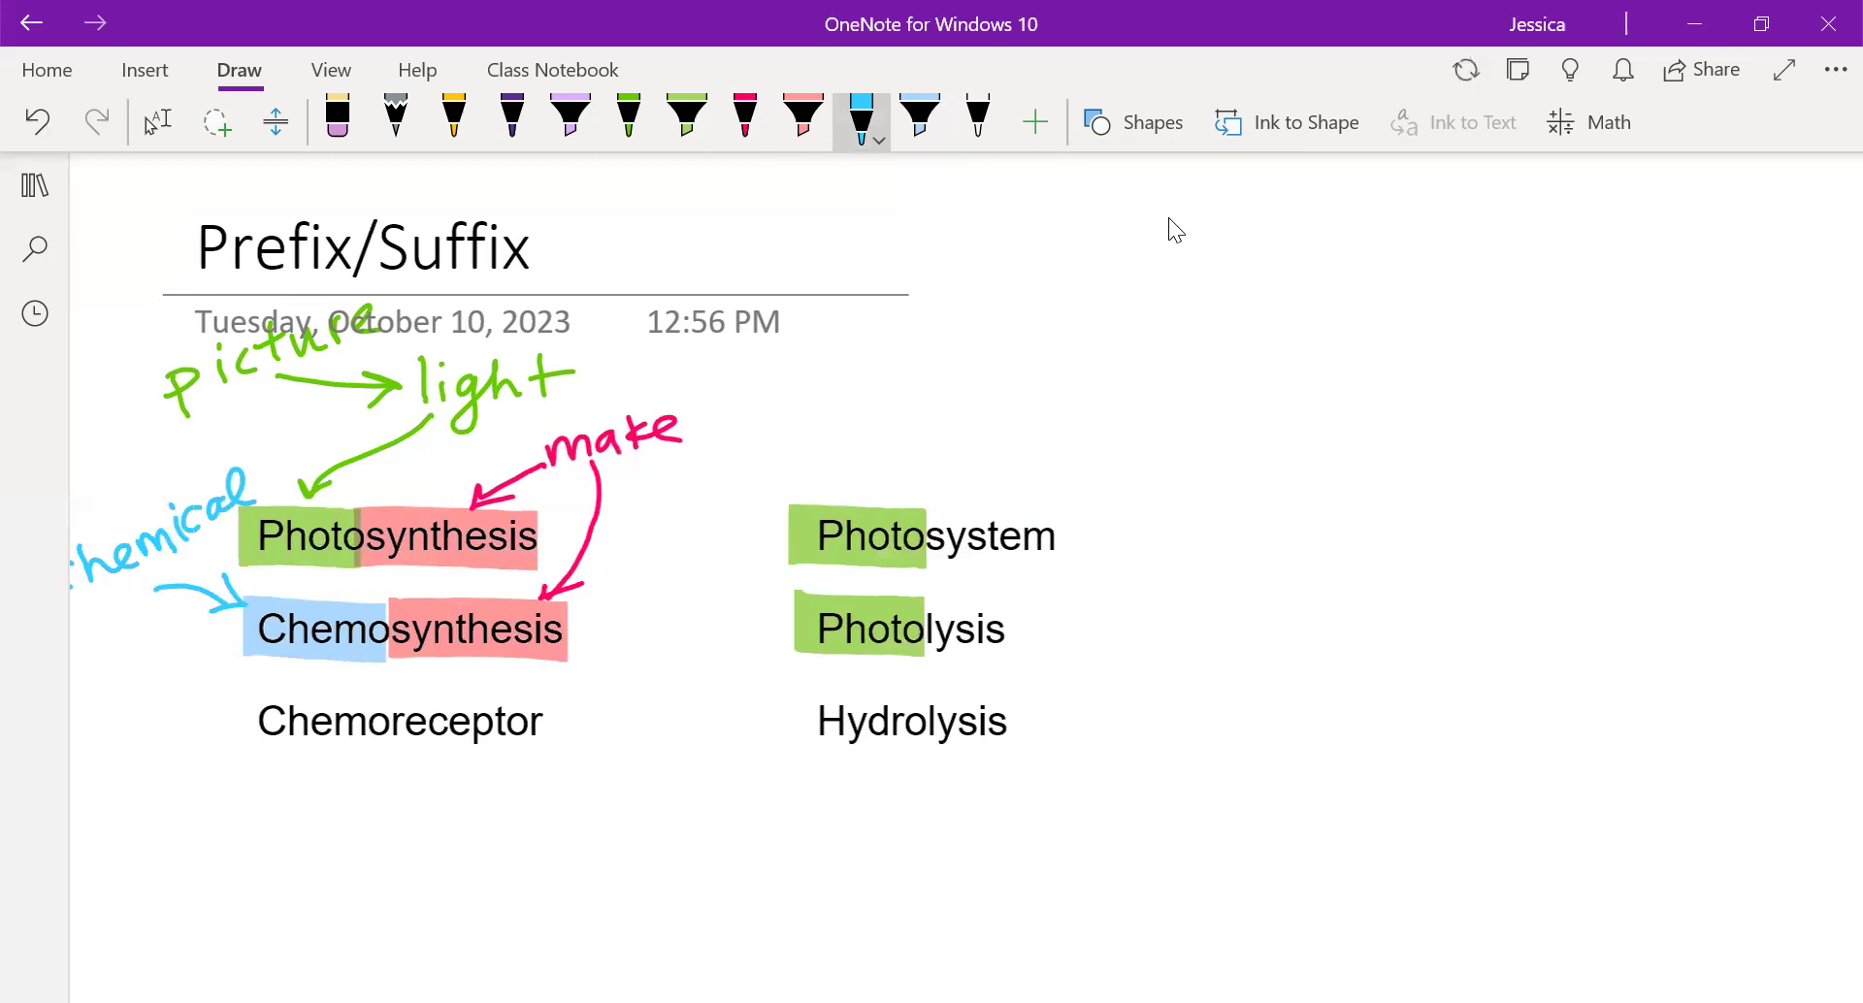
{"action": "mouse_move", "coordinate": [150, 582]}
{"action": "left_mouse_down"}
{"action": "mouse_move", "coordinate": [167, 689]}
{"action": "mouse_move", "coordinate": [221, 715]}
{"action": "mouse_move", "coordinate": [186, 730]}
{"action": "left_mouse_up"}
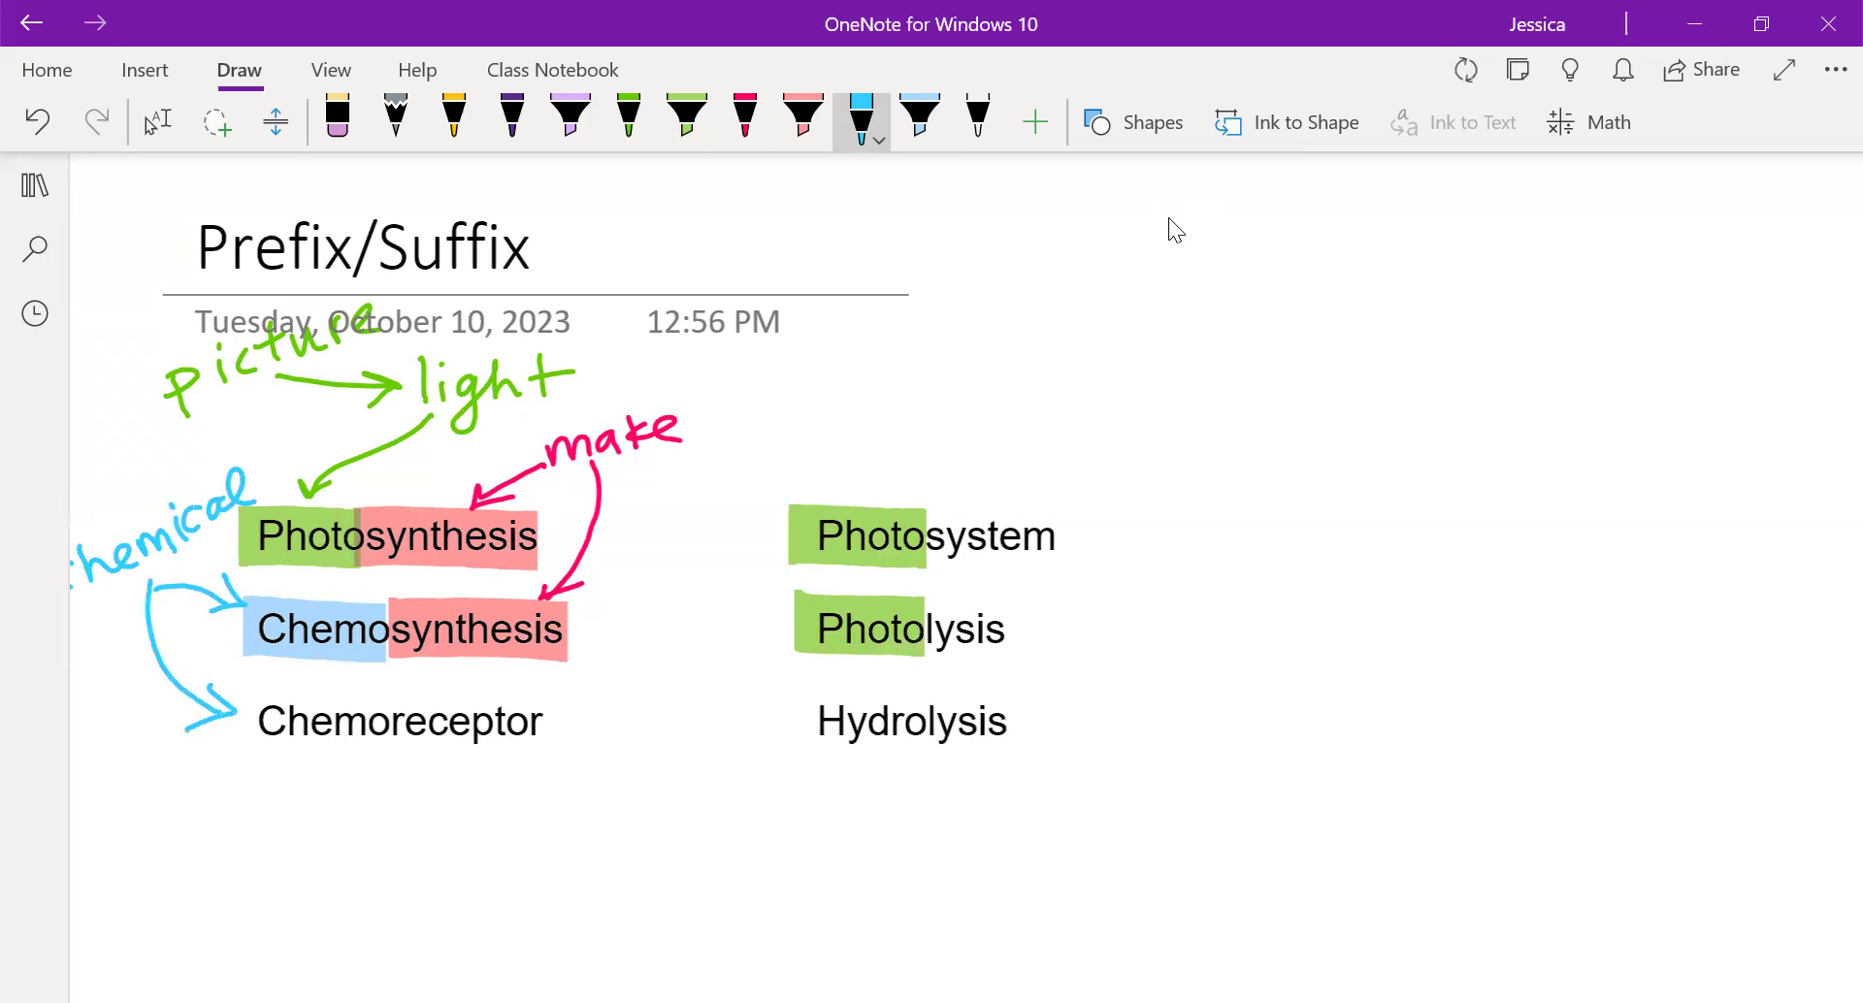
Step: Highlight 'Chemo' in Chemoreceptor light blue and underline 'receptor' in yellow
{"action": "left_click", "coordinate": [919, 117]}
{"action": "left_click_drag", "start_coordinate": [249, 718], "coordinate": [385, 718]}
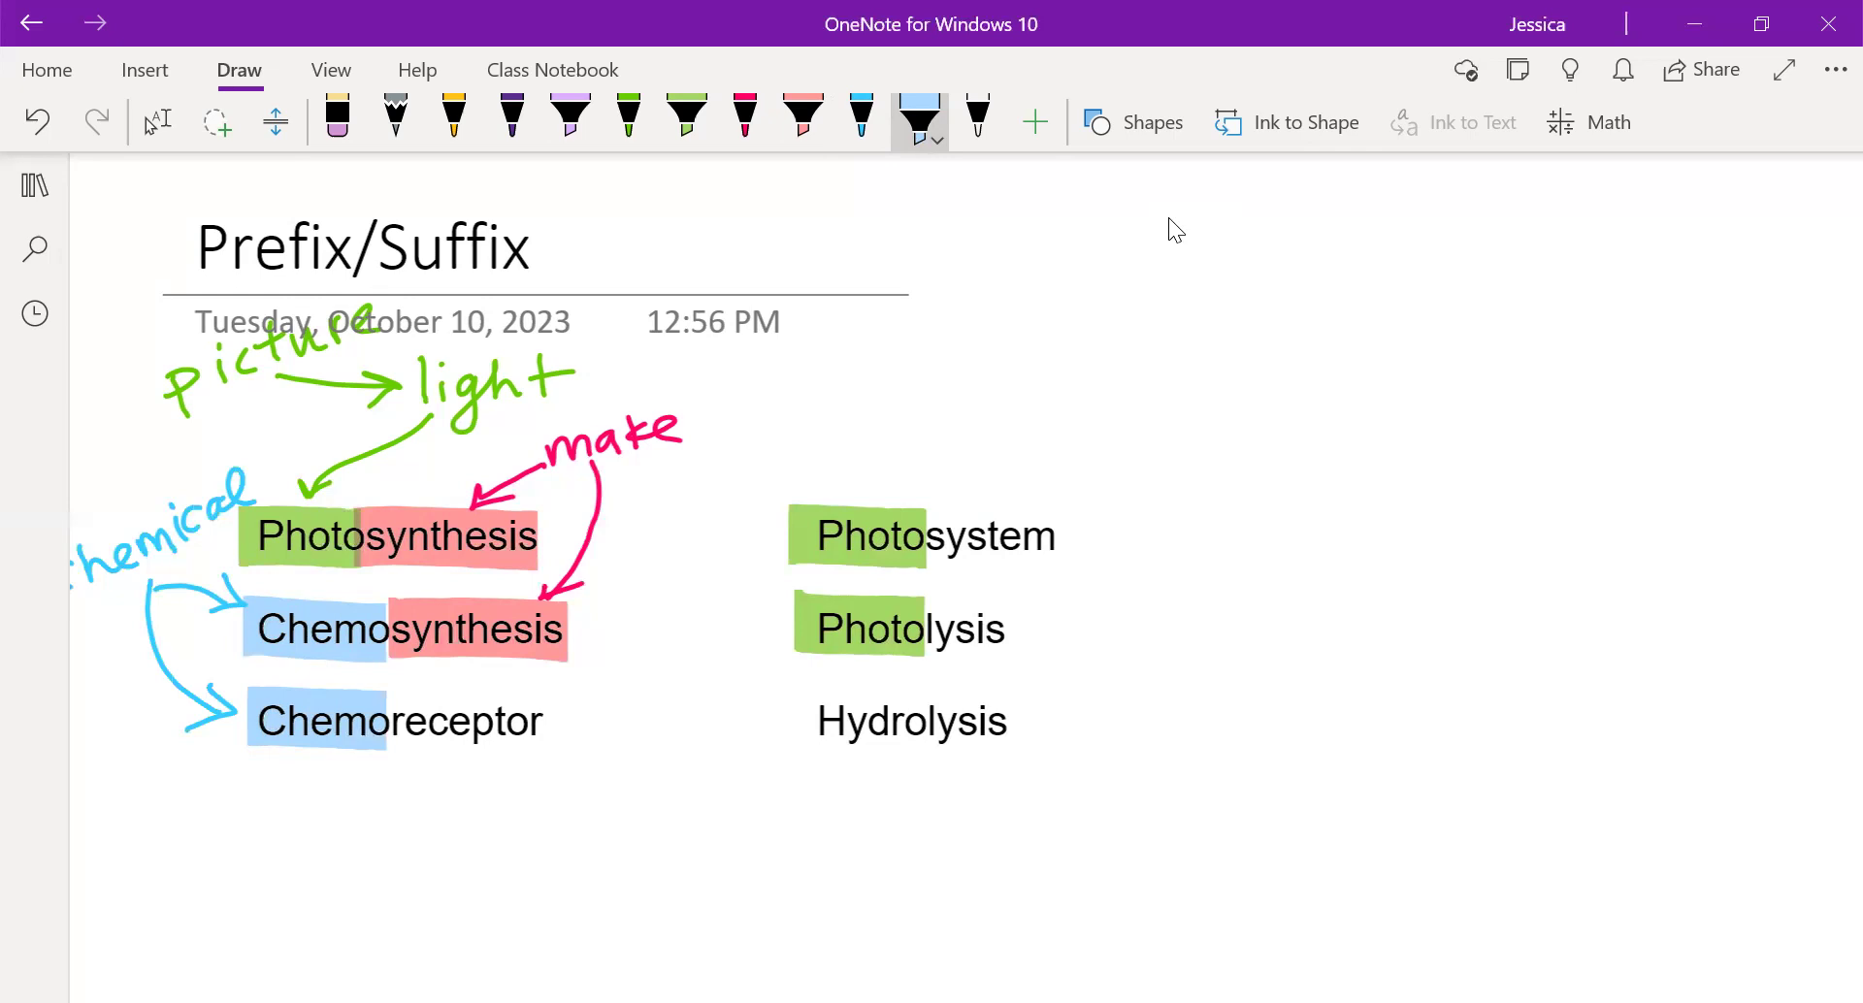
{"action": "left_click", "coordinate": [454, 116]}
{"action": "left_click_drag", "start_coordinate": [390, 740], "coordinate": [551, 739]}
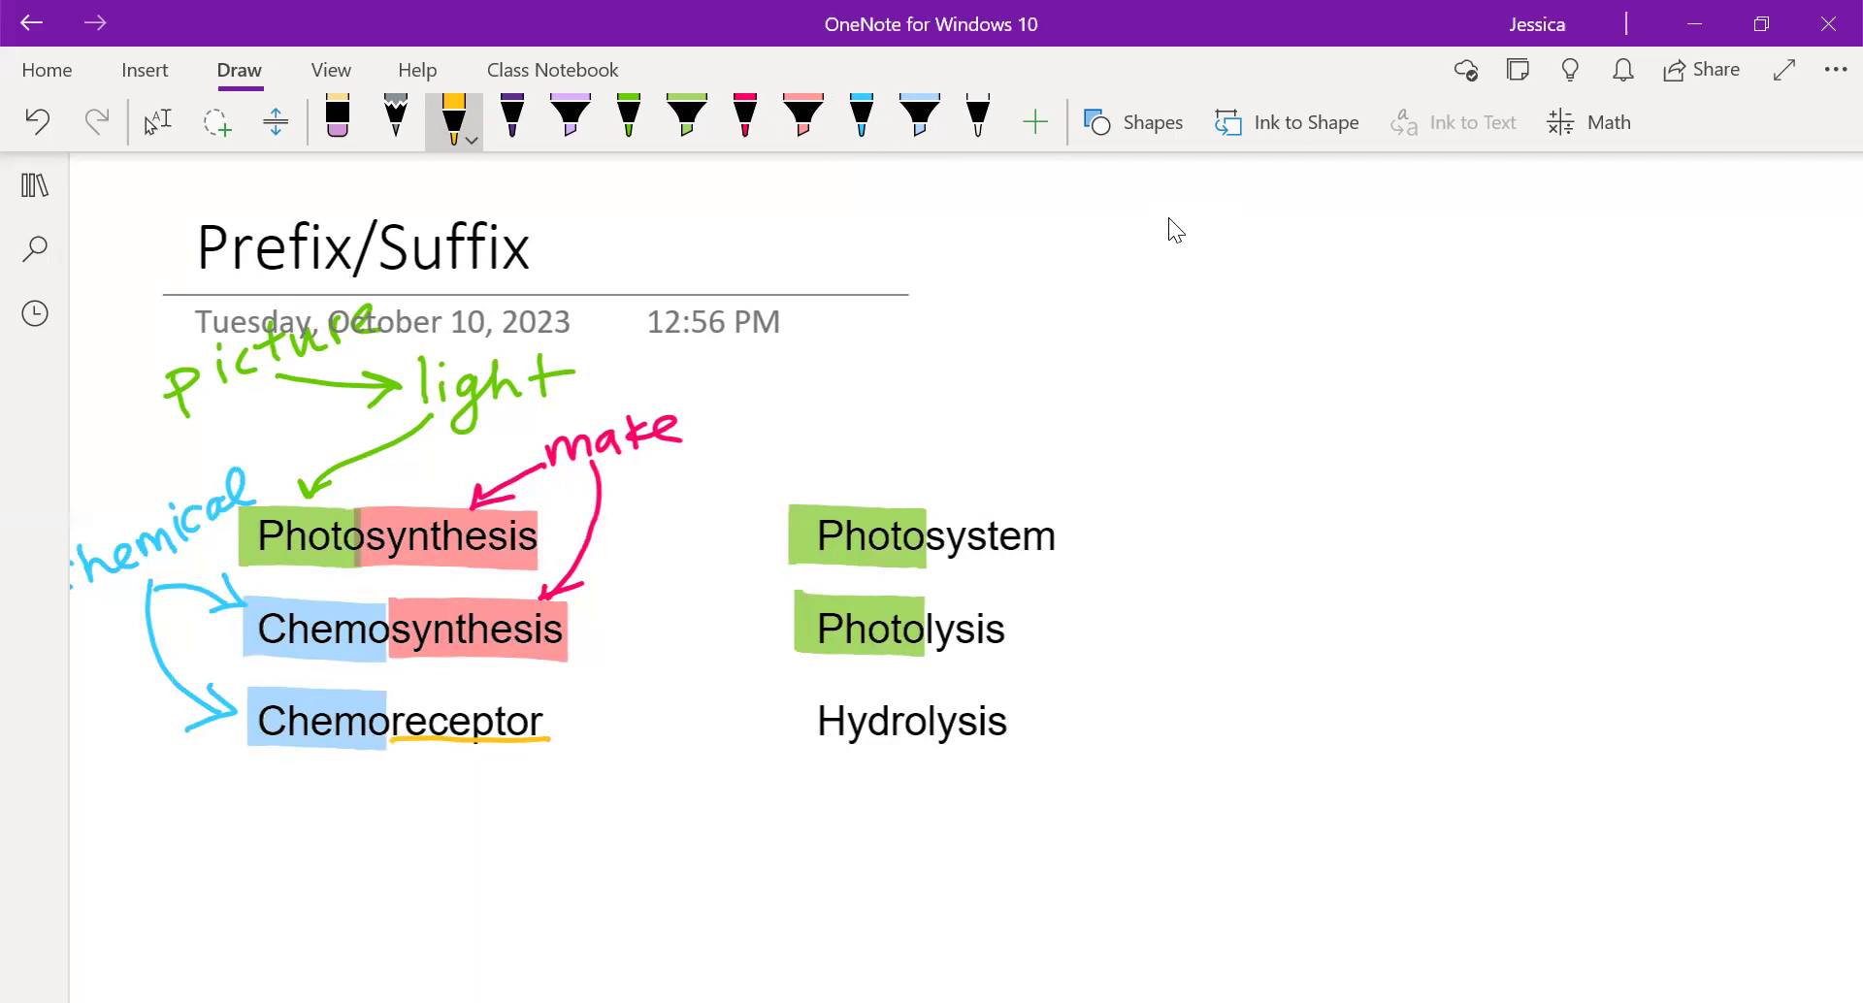
Step: Draw green arrows from 'light' to Photosystem and Photolysis
{"action": "left_click", "coordinate": [629, 115]}
{"action": "mouse_move", "coordinate": [576, 371]}
{"action": "left_mouse_down"}
{"action": "mouse_move", "coordinate": [660, 362]}
{"action": "mouse_move", "coordinate": [843, 458]}
{"action": "mouse_move", "coordinate": [843, 490]}
{"action": "left_mouse_up"}
{"action": "mouse_move", "coordinate": [820, 468]}
{"action": "left_mouse_down"}
{"action": "mouse_move", "coordinate": [842, 490]}
{"action": "mouse_move", "coordinate": [876, 458]}
{"action": "left_mouse_up"}
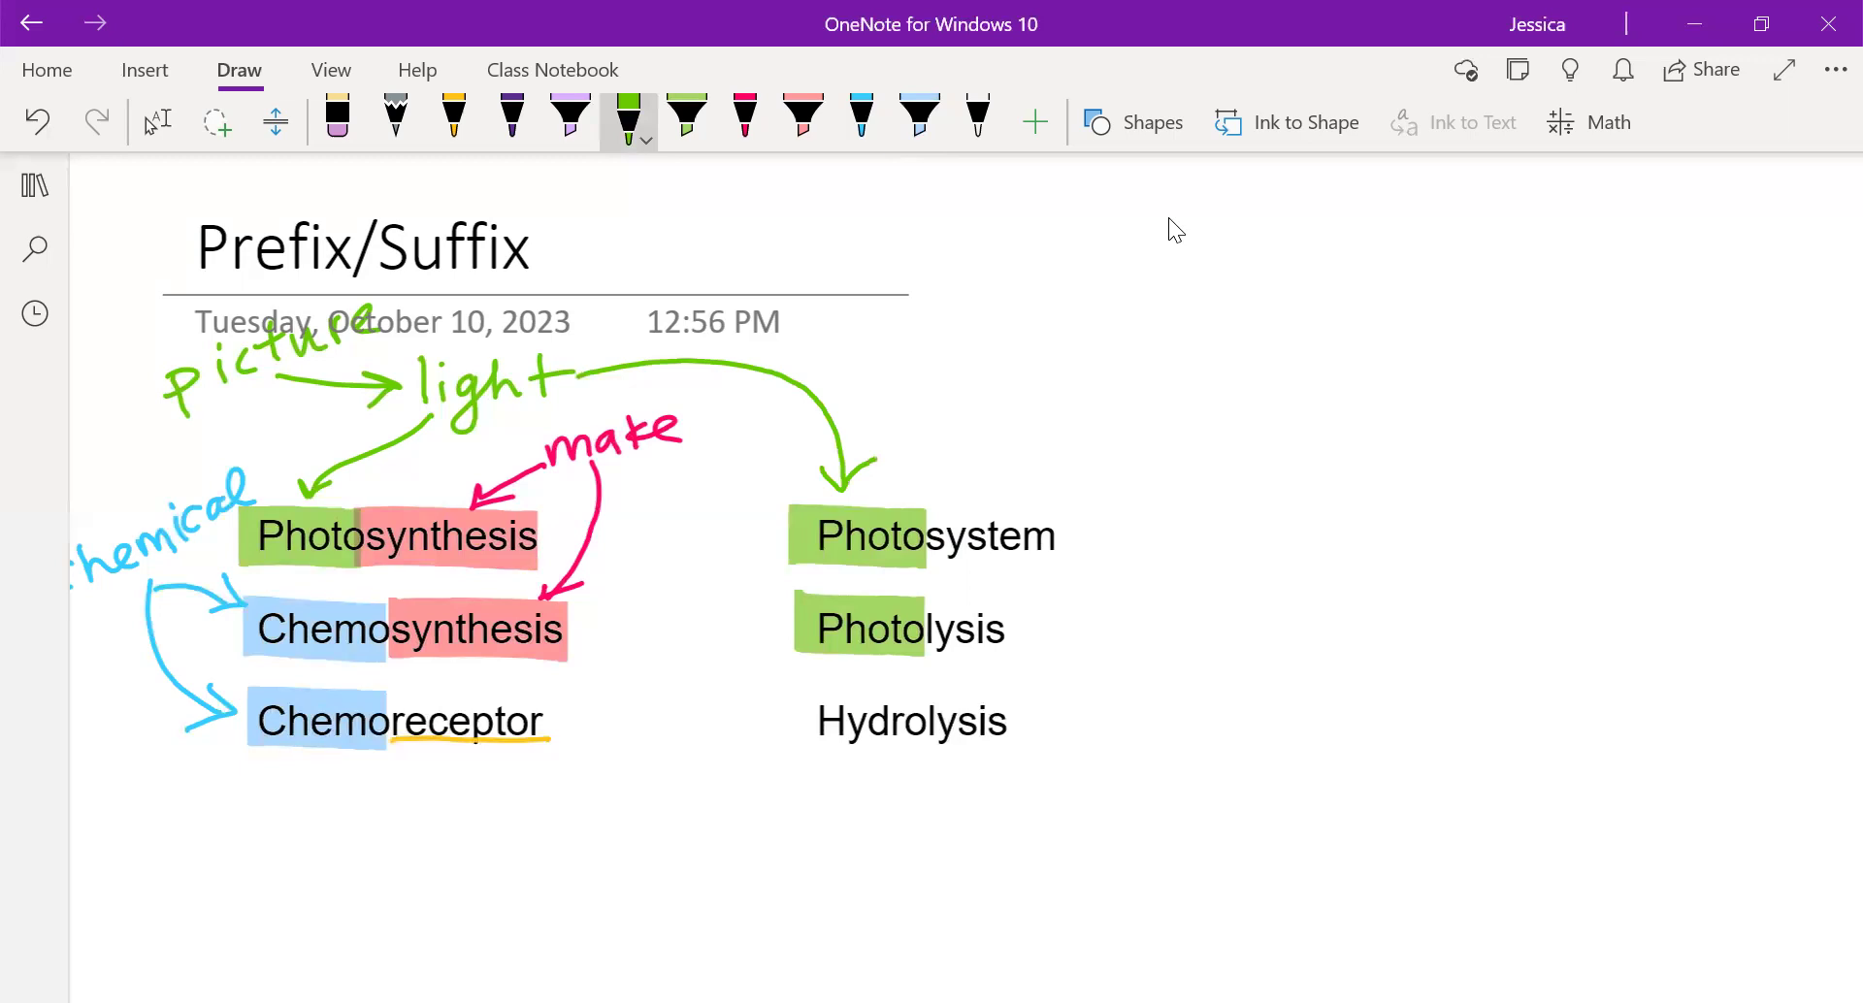
{"action": "mouse_move", "coordinate": [737, 367]}
{"action": "left_mouse_down"}
{"action": "mouse_move", "coordinate": [709, 565]}
{"action": "mouse_move", "coordinate": [778, 628]}
{"action": "left_mouse_up"}
{"action": "left_click_drag", "start_coordinate": [778, 629], "coordinate": [750, 648]}
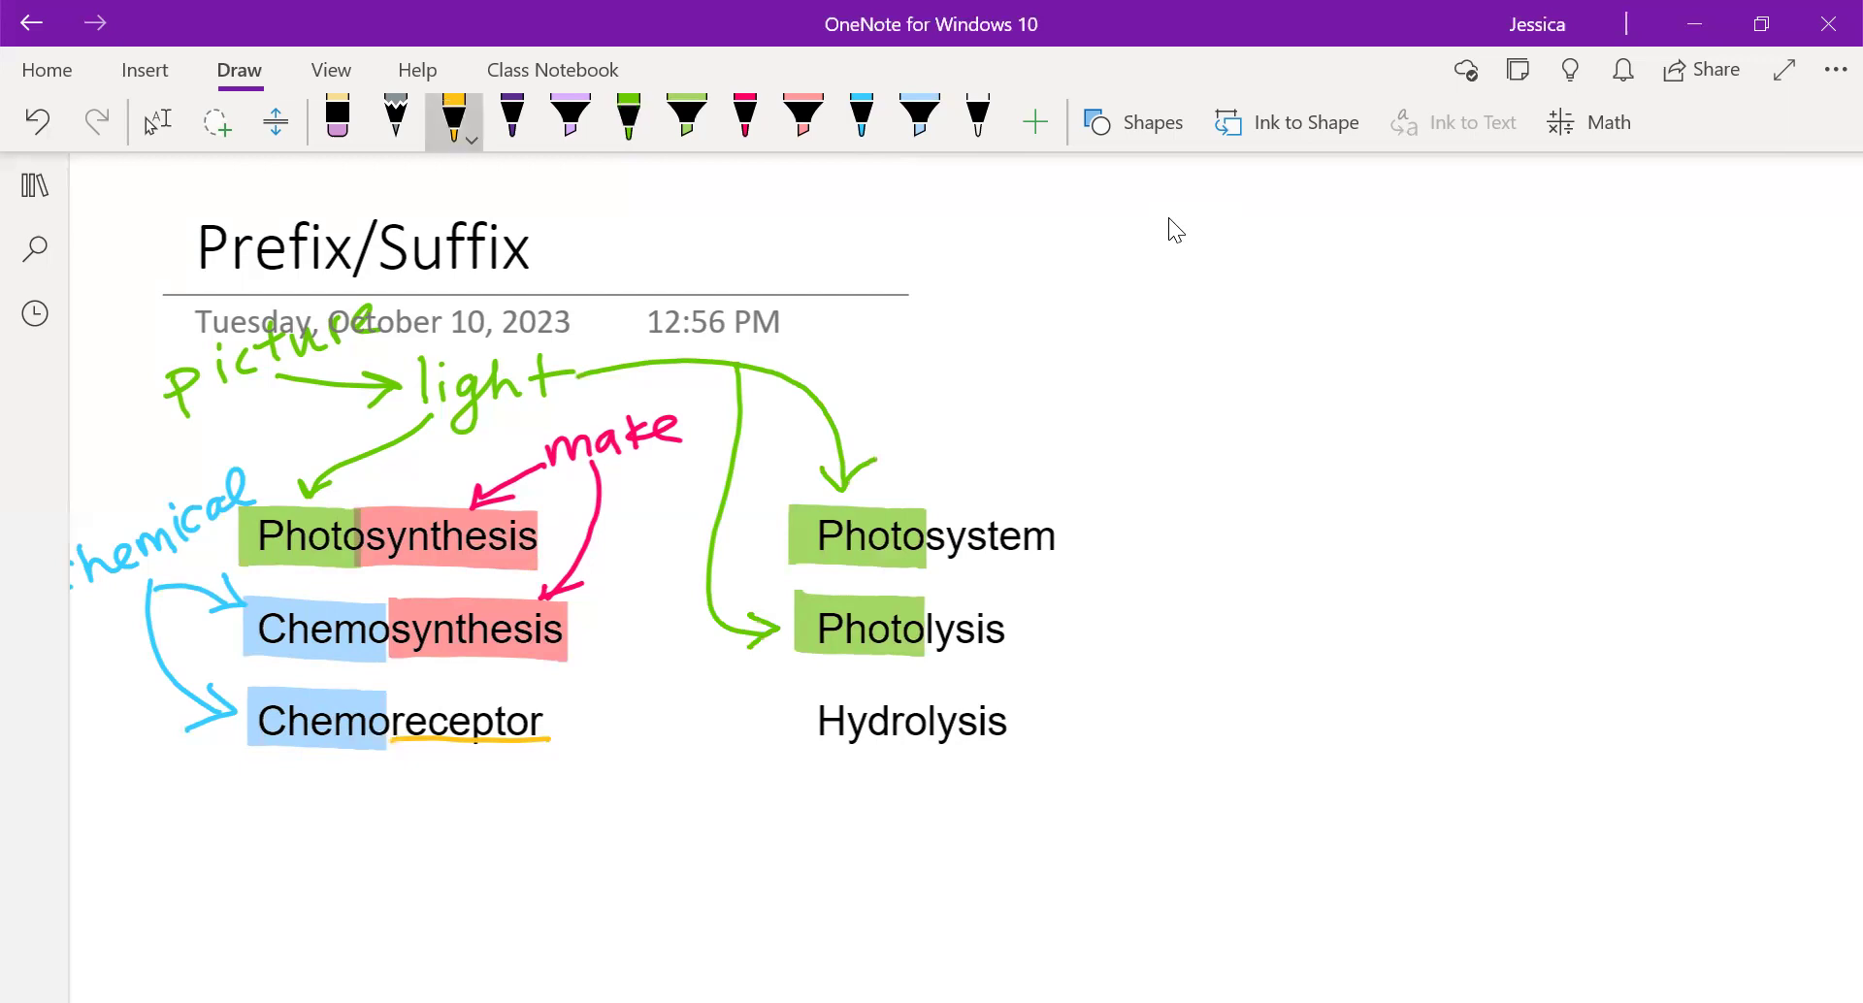
Step: Underline 'system' and both 'lysis' endings in yellow, and highlight 'Hydro' light blue
{"action": "left_click_drag", "start_coordinate": [934, 561], "coordinate": [1072, 558]}
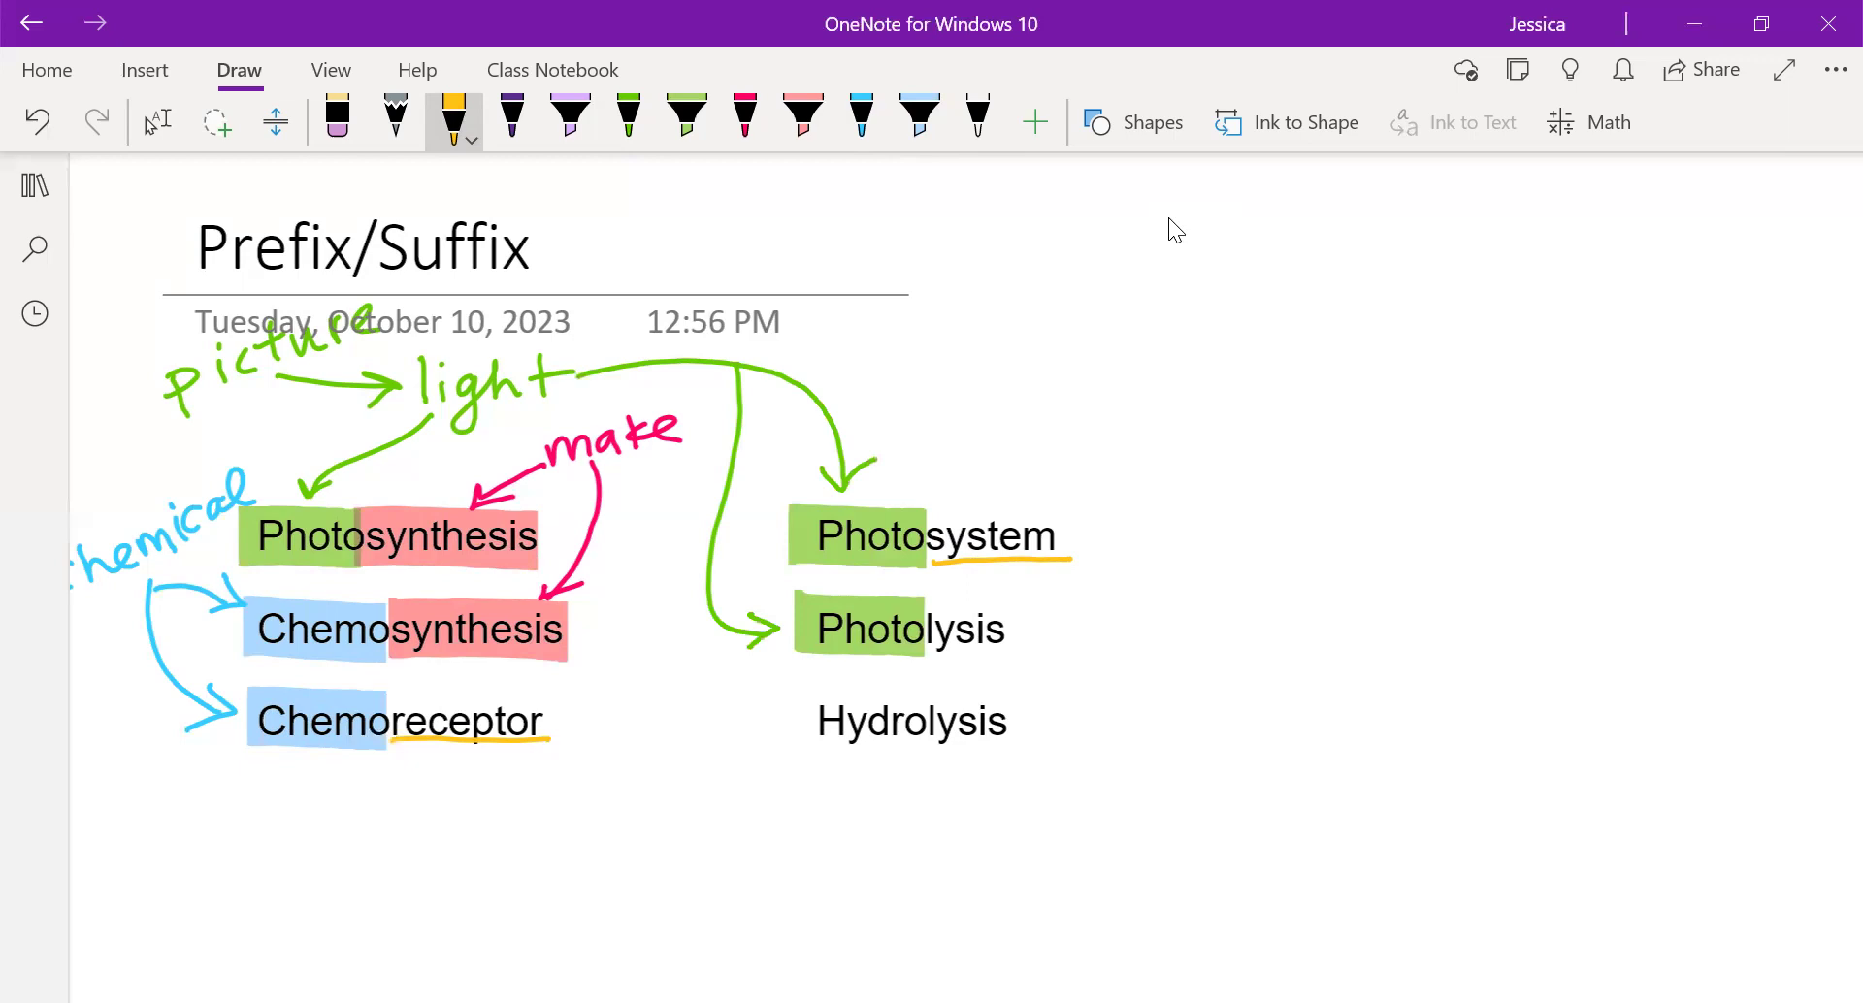
{"action": "left_click_drag", "start_coordinate": [927, 650], "coordinate": [1012, 645]}
{"action": "left_click_drag", "start_coordinate": [918, 744], "coordinate": [1032, 736]}
{"action": "left_click", "coordinate": [919, 117]}
{"action": "left_click_drag", "start_coordinate": [798, 722], "coordinate": [930, 726]}
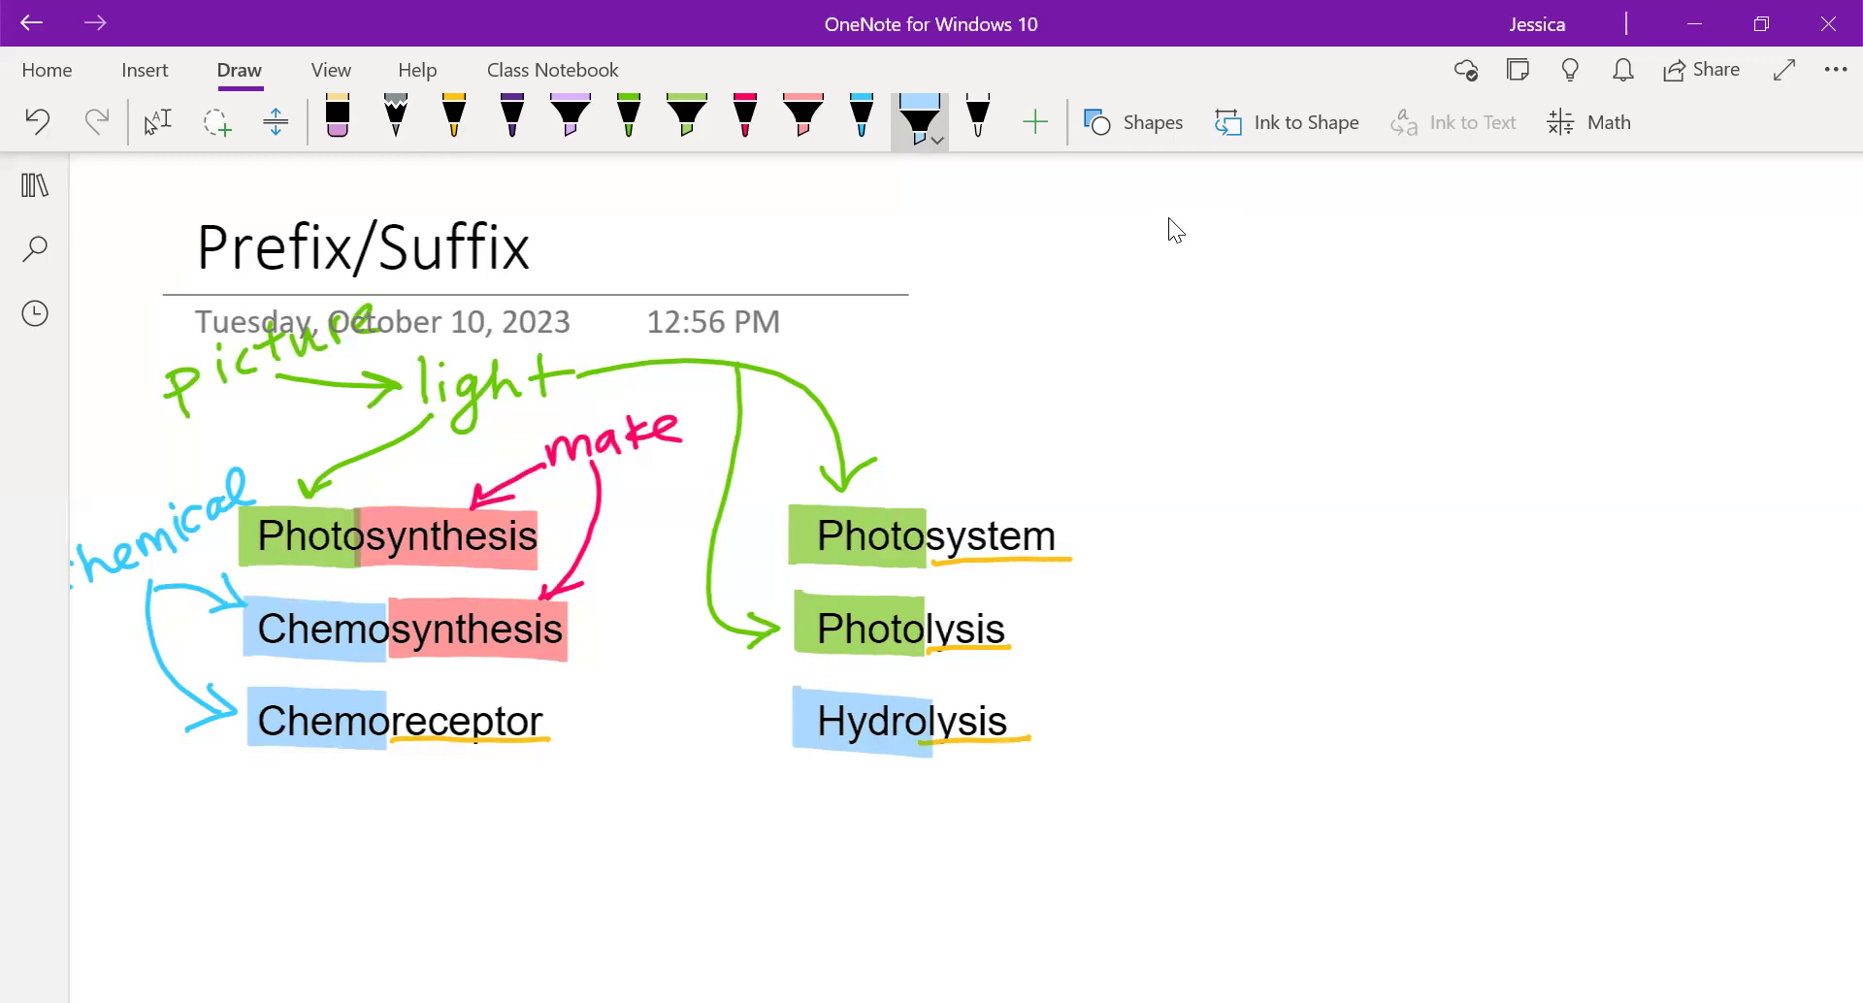
Step: Highlight 'saccharides' green in Mono-, Di- and Polysaccharides and write 'sugar' above
{"action": "scroll", "coordinate": [1275, 342], "scroll_direction": "down", "scroll_amount": 5}
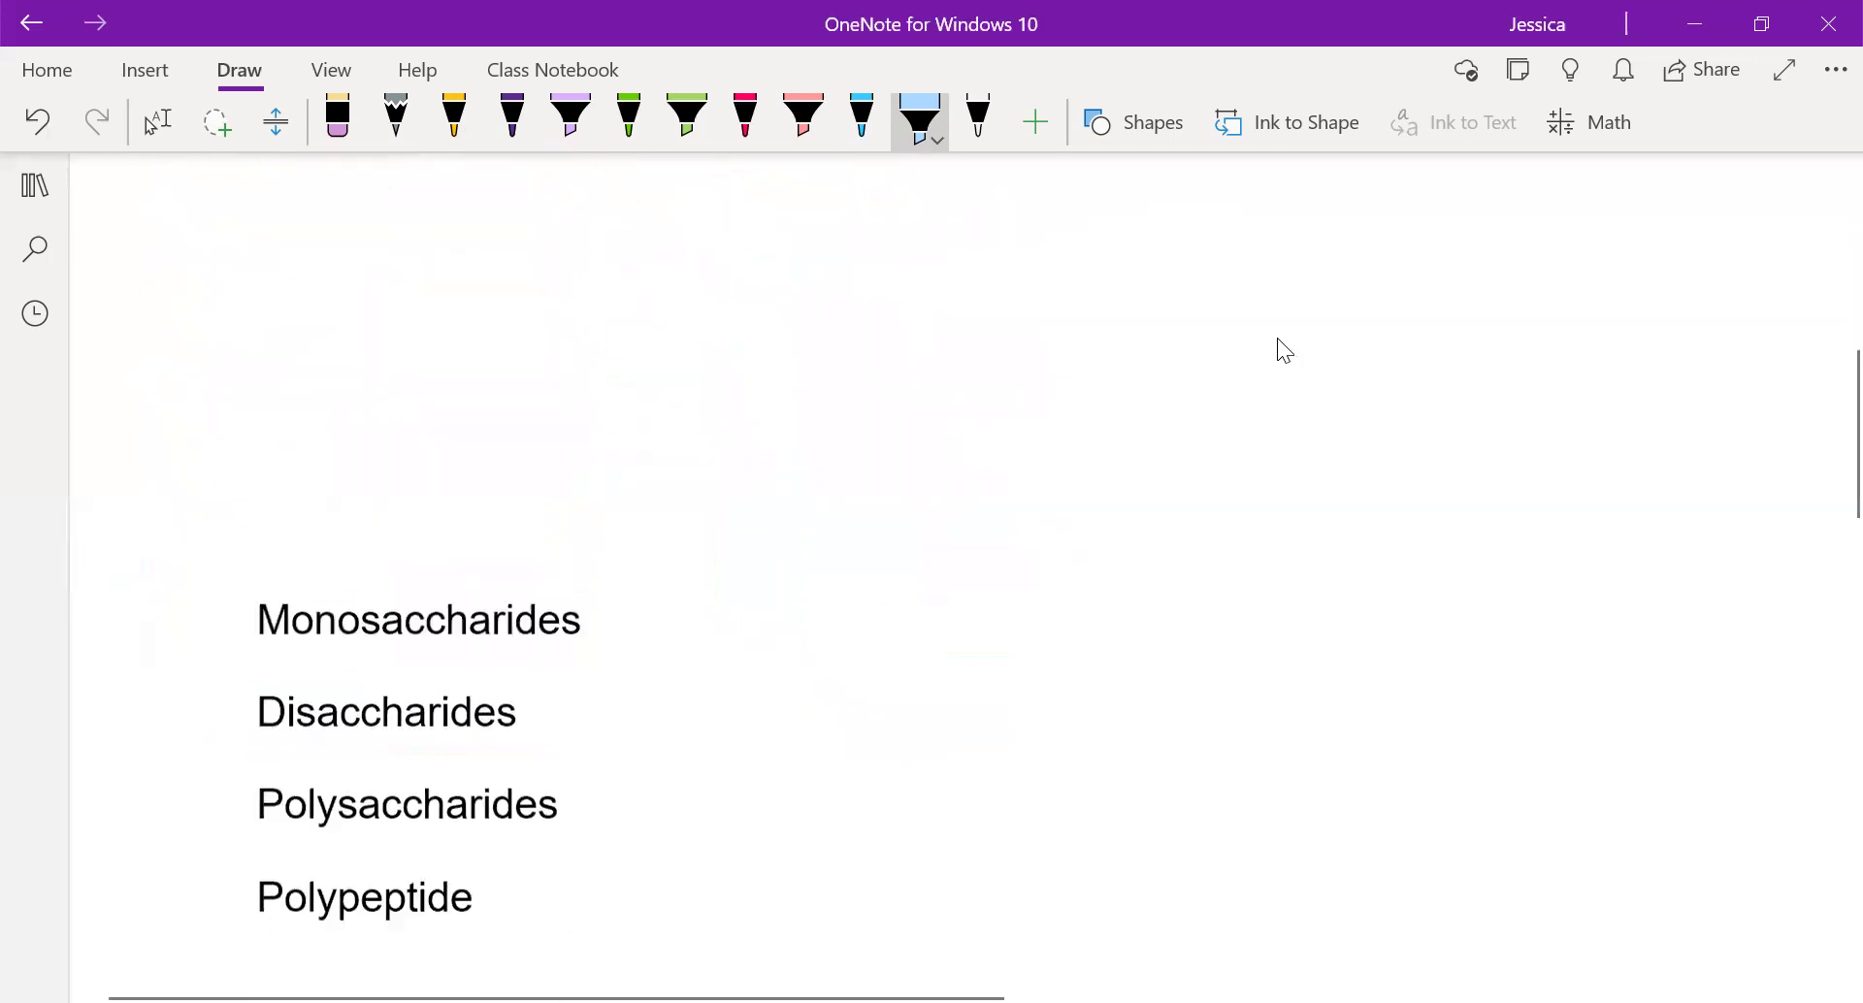
{"action": "scroll", "coordinate": [1279, 342], "scroll_direction": "down", "scroll_amount": 2}
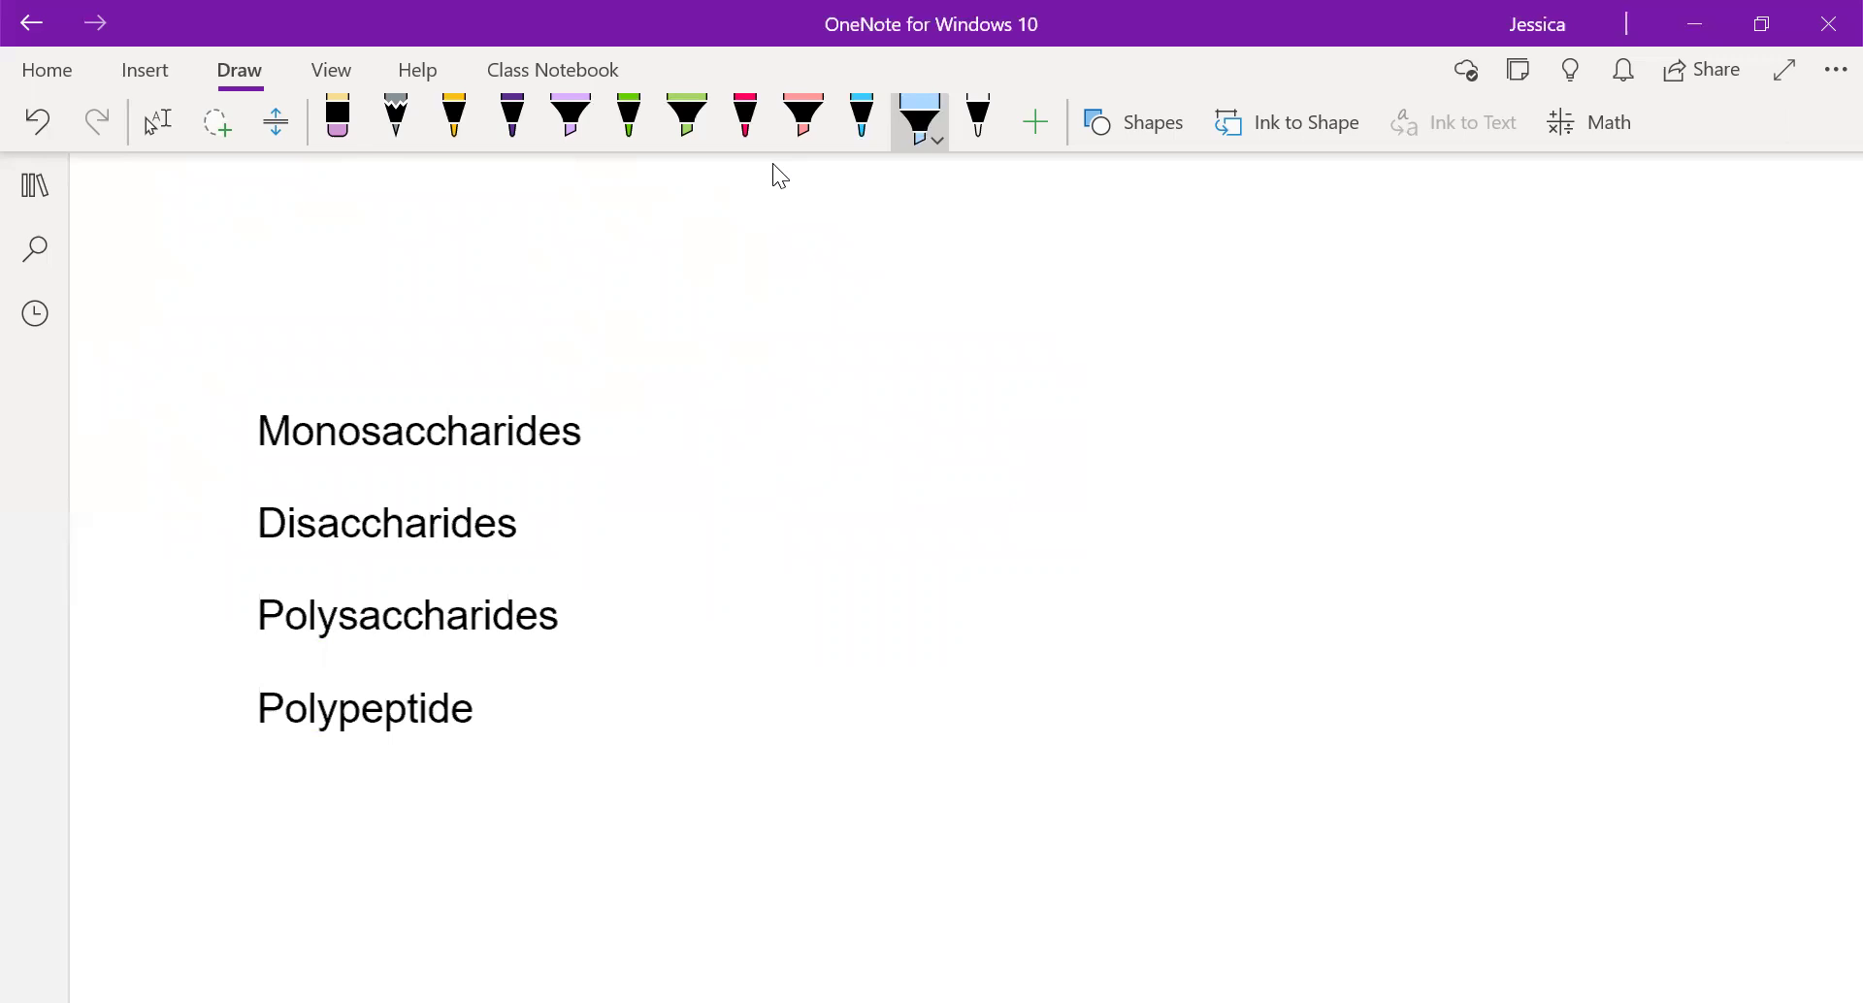
{"action": "left_click", "coordinate": [688, 117]}
{"action": "mouse_move", "coordinate": [367, 406]}
{"action": "left_mouse_down"}
{"action": "mouse_move", "coordinate": [367, 465]}
{"action": "mouse_move", "coordinate": [588, 437]}
{"action": "left_mouse_up"}
{"action": "left_click", "coordinate": [629, 116]}
{"action": "mouse_move", "coordinate": [462, 351]}
{"action": "left_mouse_down"}
{"action": "mouse_move", "coordinate": [443, 386]}
{"action": "mouse_move", "coordinate": [516, 396]}
{"action": "mouse_move", "coordinate": [661, 334]}
{"action": "left_mouse_up"}
{"action": "left_click", "coordinate": [687, 117]}
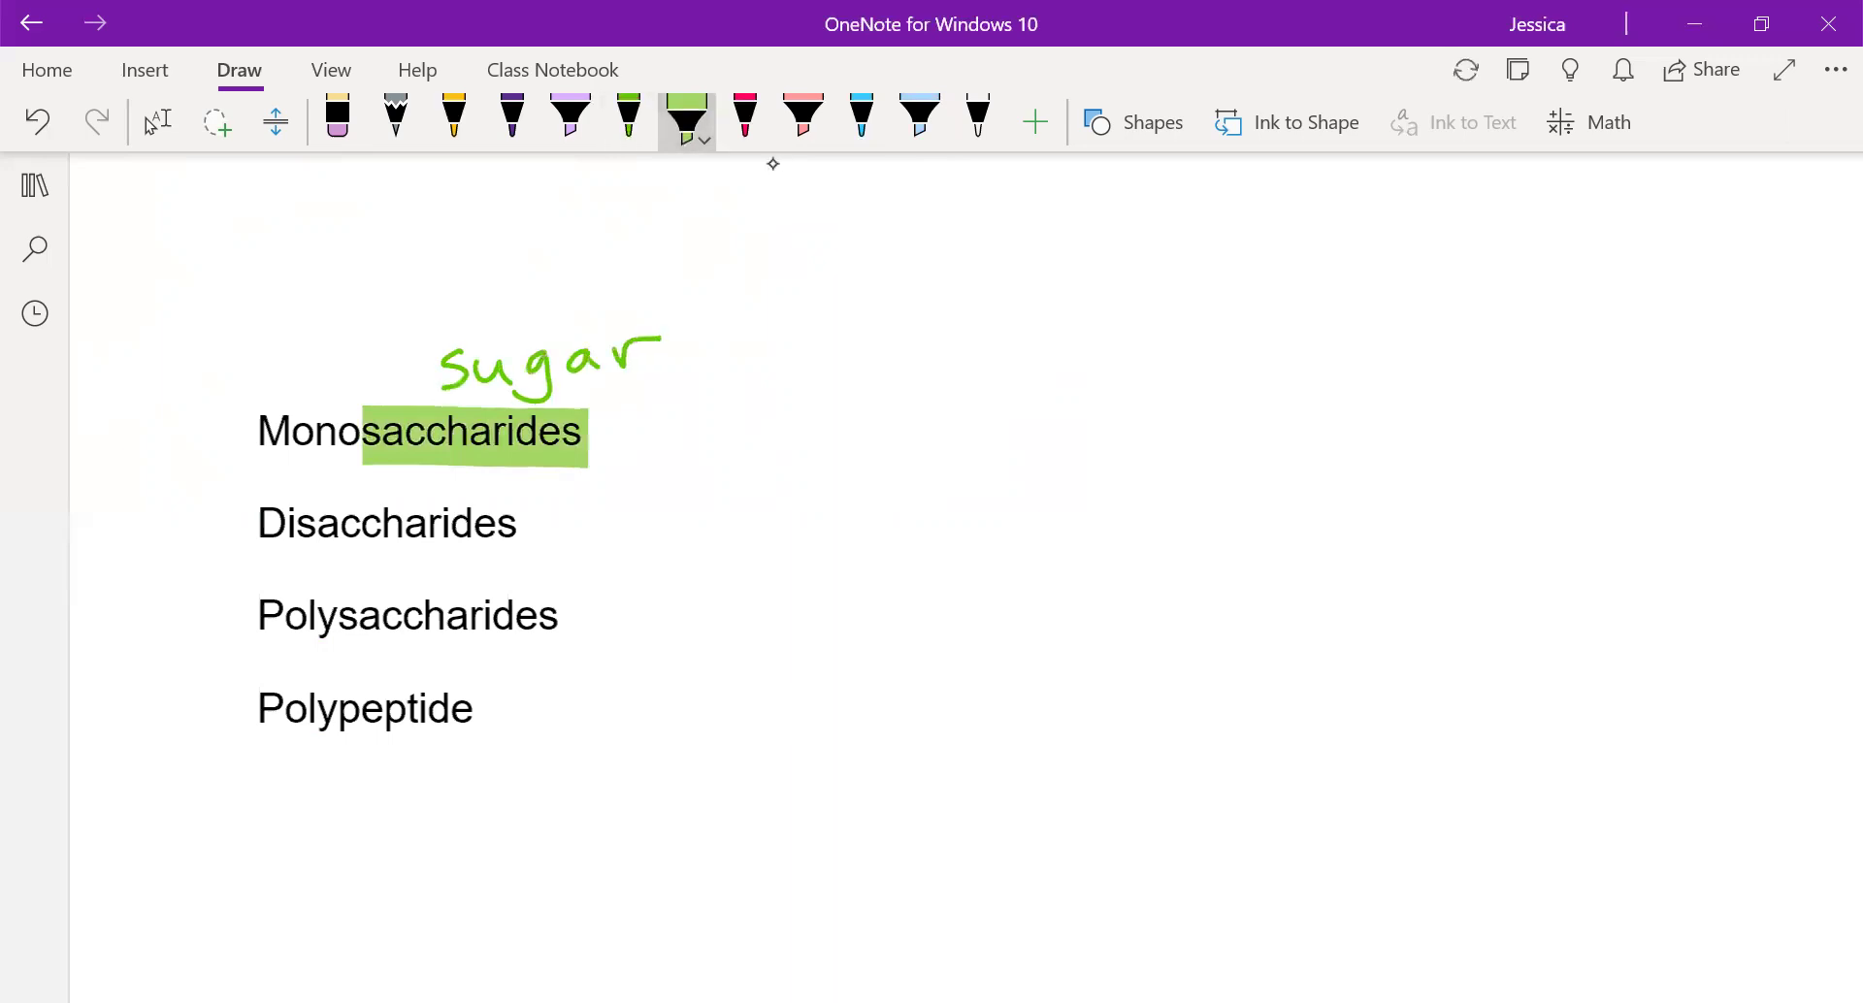
{"action": "left_click_drag", "start_coordinate": [295, 524], "coordinate": [501, 526]}
{"action": "left_click_drag", "start_coordinate": [335, 615], "coordinate": [563, 615]}
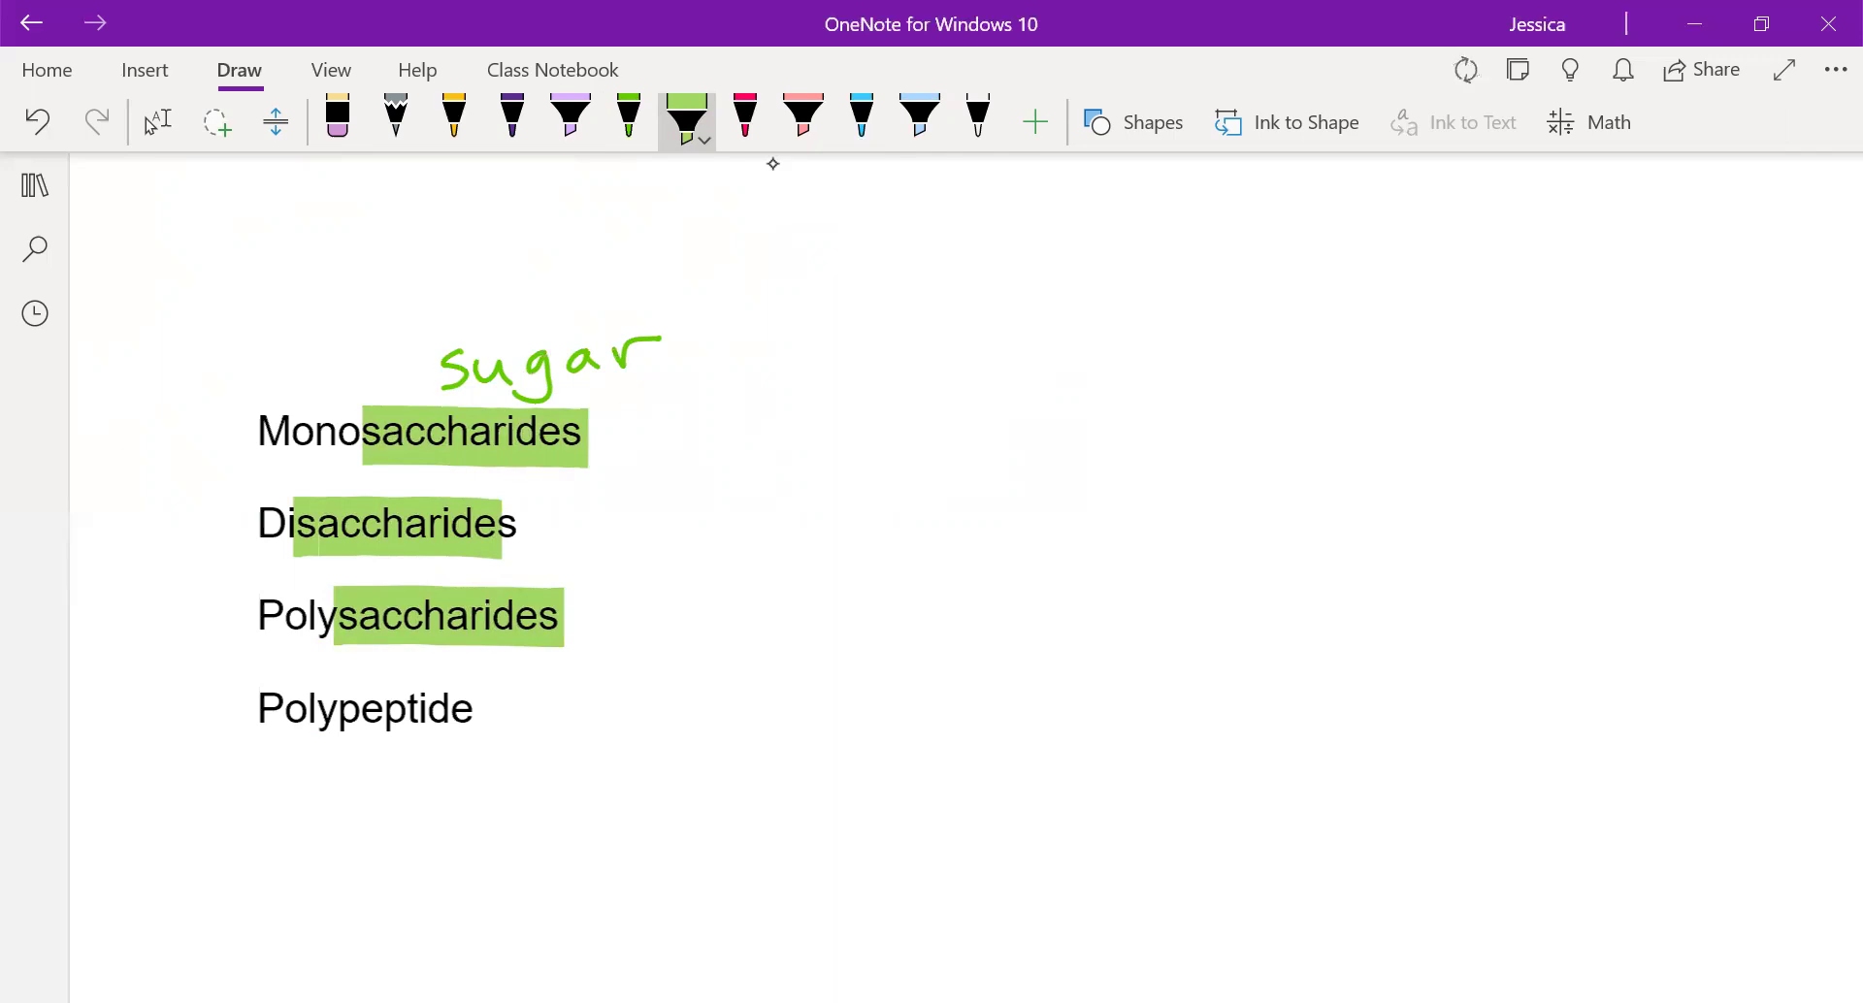
Step: Highlight the prefixes Mono, Di and Poly pink
{"action": "left_click", "coordinate": [803, 117]}
{"action": "left_click_drag", "start_coordinate": [255, 427], "coordinate": [372, 427]}
{"action": "left_click_drag", "start_coordinate": [239, 524], "coordinate": [289, 524]}
{"action": "left_click_drag", "start_coordinate": [250, 614], "coordinate": [334, 613]}
Step: Label the prefixes in pink ink with '1', '2' and 'many', each with an arrow
{"action": "left_click", "coordinate": [746, 117]}
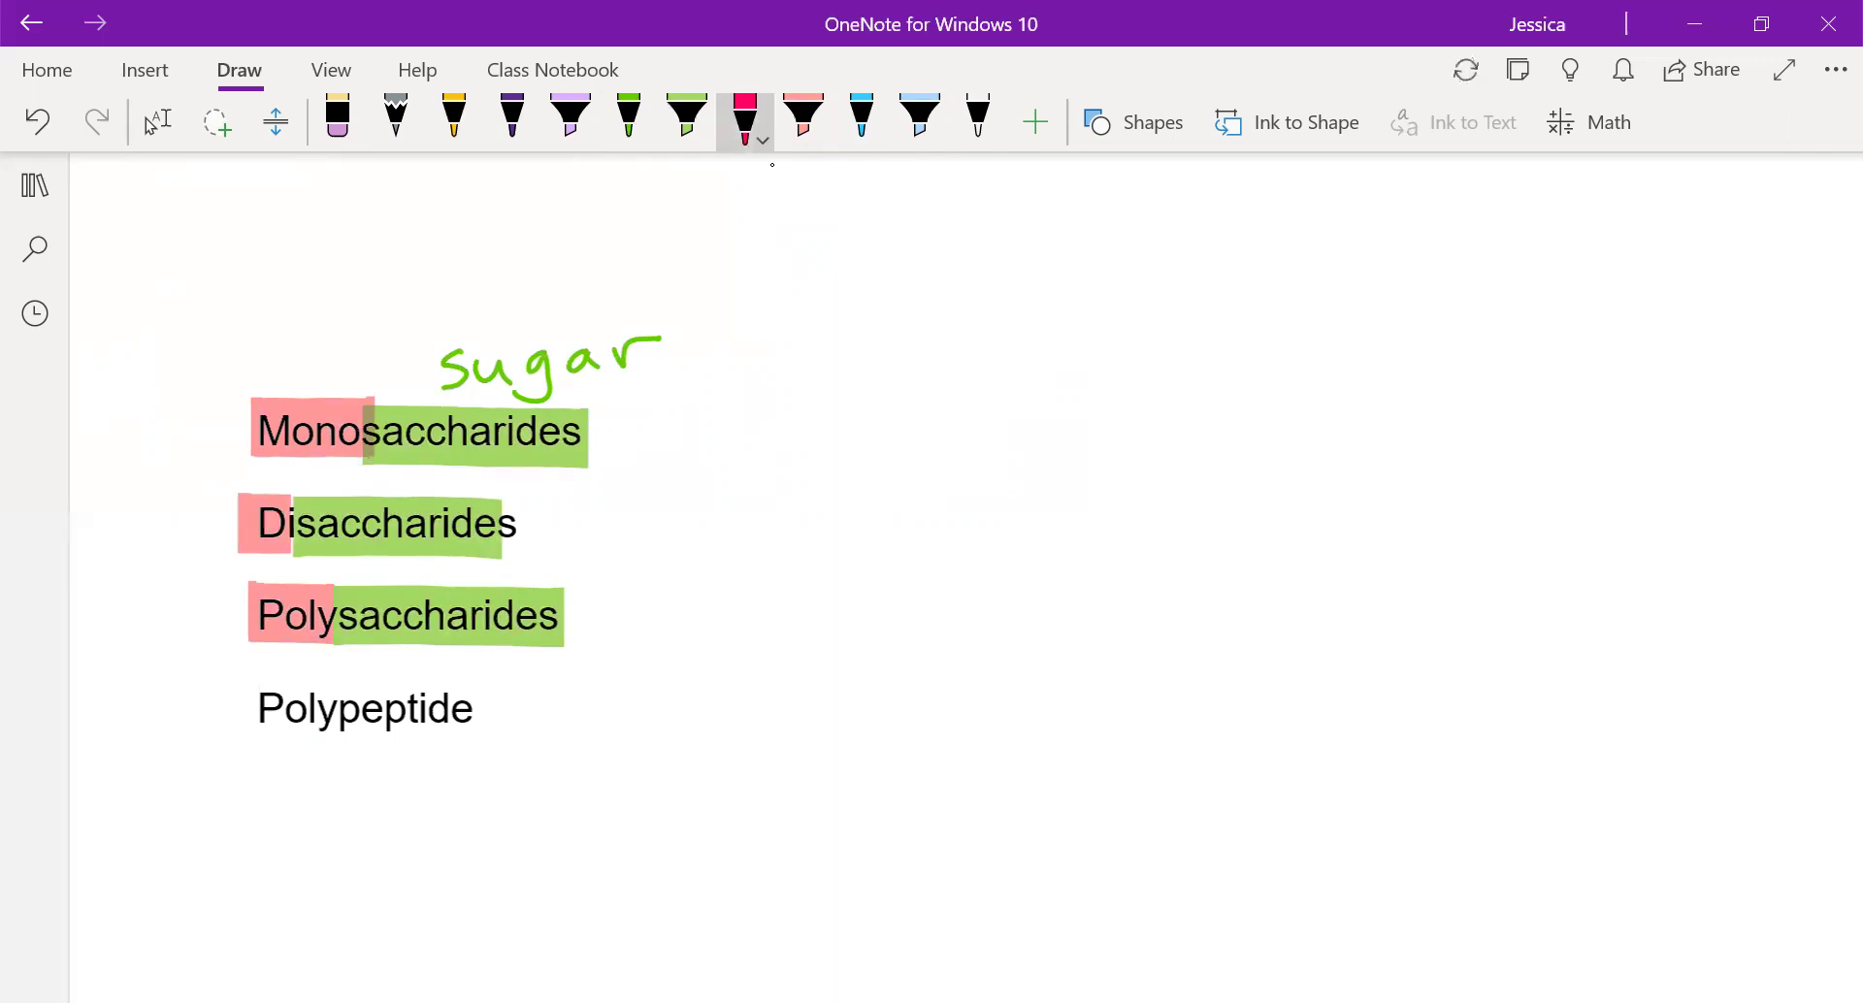
{"action": "mouse_move", "coordinate": [280, 345]}
{"action": "left_mouse_down"}
{"action": "mouse_move", "coordinate": [285, 390]}
{"action": "mouse_move", "coordinate": [302, 374]}
{"action": "left_mouse_up"}
{"action": "mouse_move", "coordinate": [261, 297]}
{"action": "left_mouse_down"}
{"action": "mouse_move", "coordinate": [288, 325]}
{"action": "mouse_move", "coordinate": [308, 316]}
{"action": "left_mouse_up"}
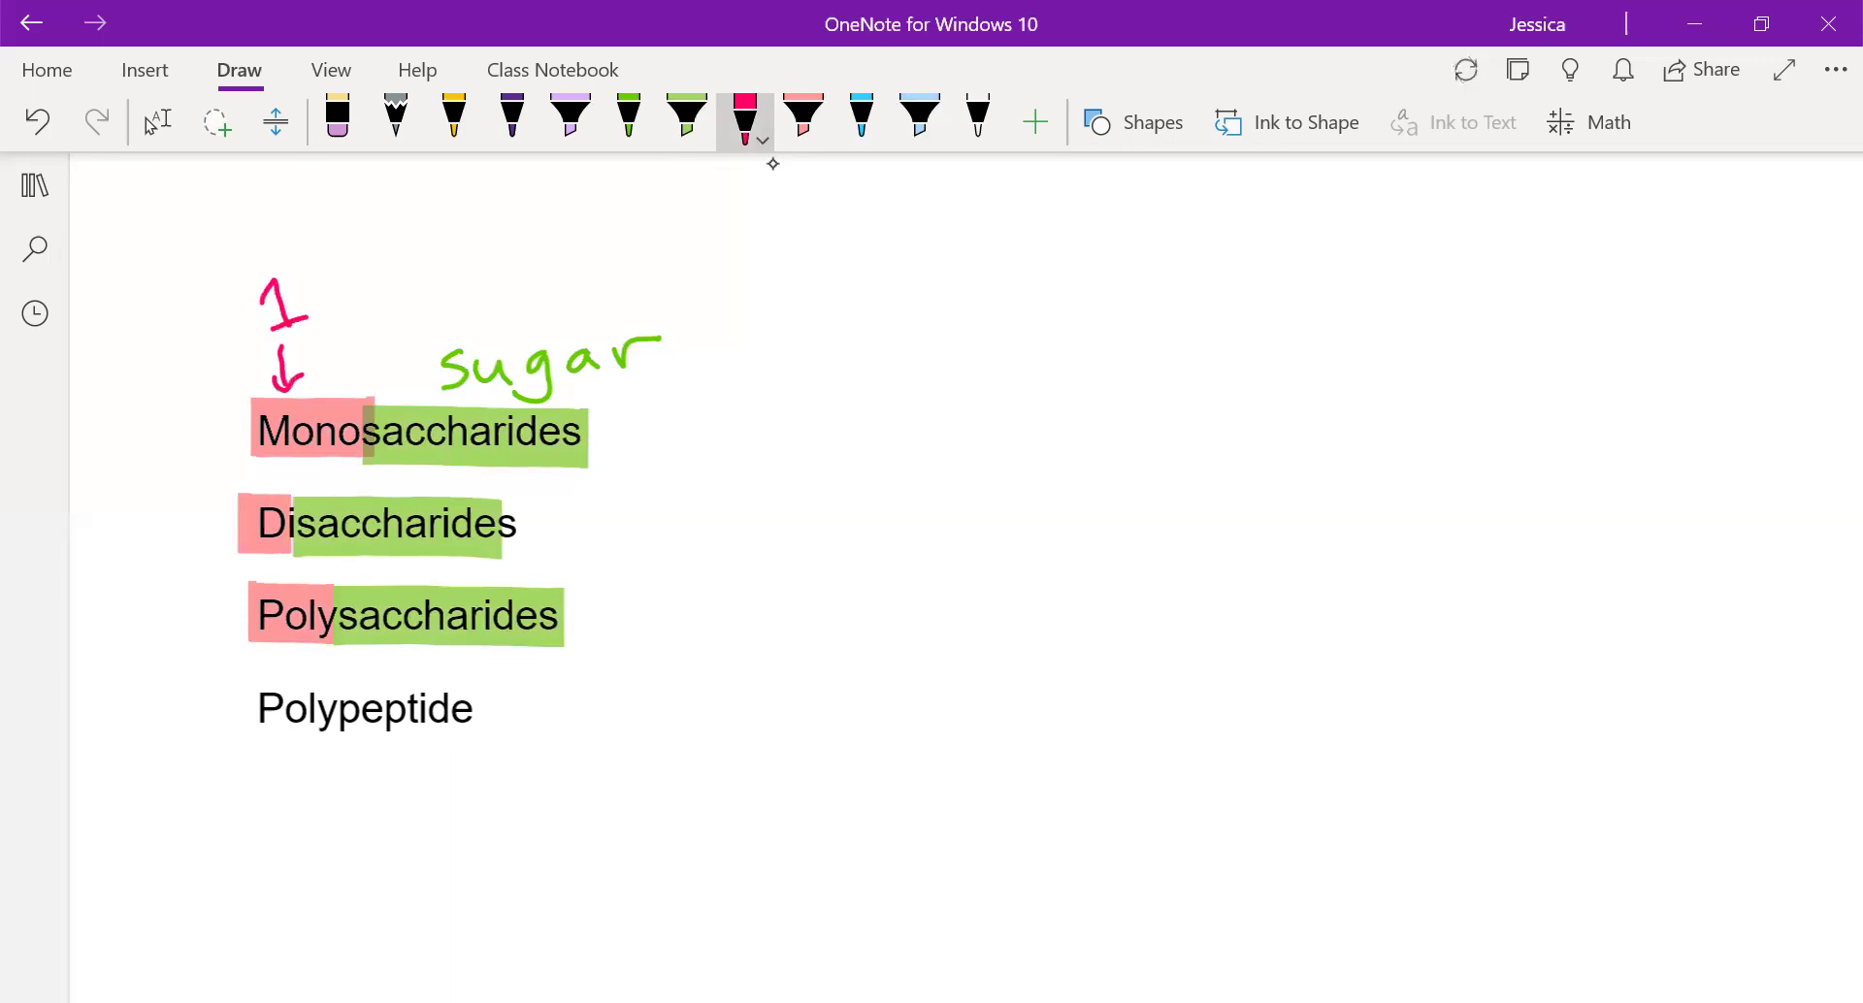
{"action": "mouse_move", "coordinate": [172, 500]}
{"action": "left_mouse_down"}
{"action": "mouse_move", "coordinate": [233, 525]}
{"action": "mouse_move", "coordinate": [212, 540]}
{"action": "left_mouse_up"}
{"action": "left_click_drag", "start_coordinate": [132, 466], "coordinate": [186, 479]}
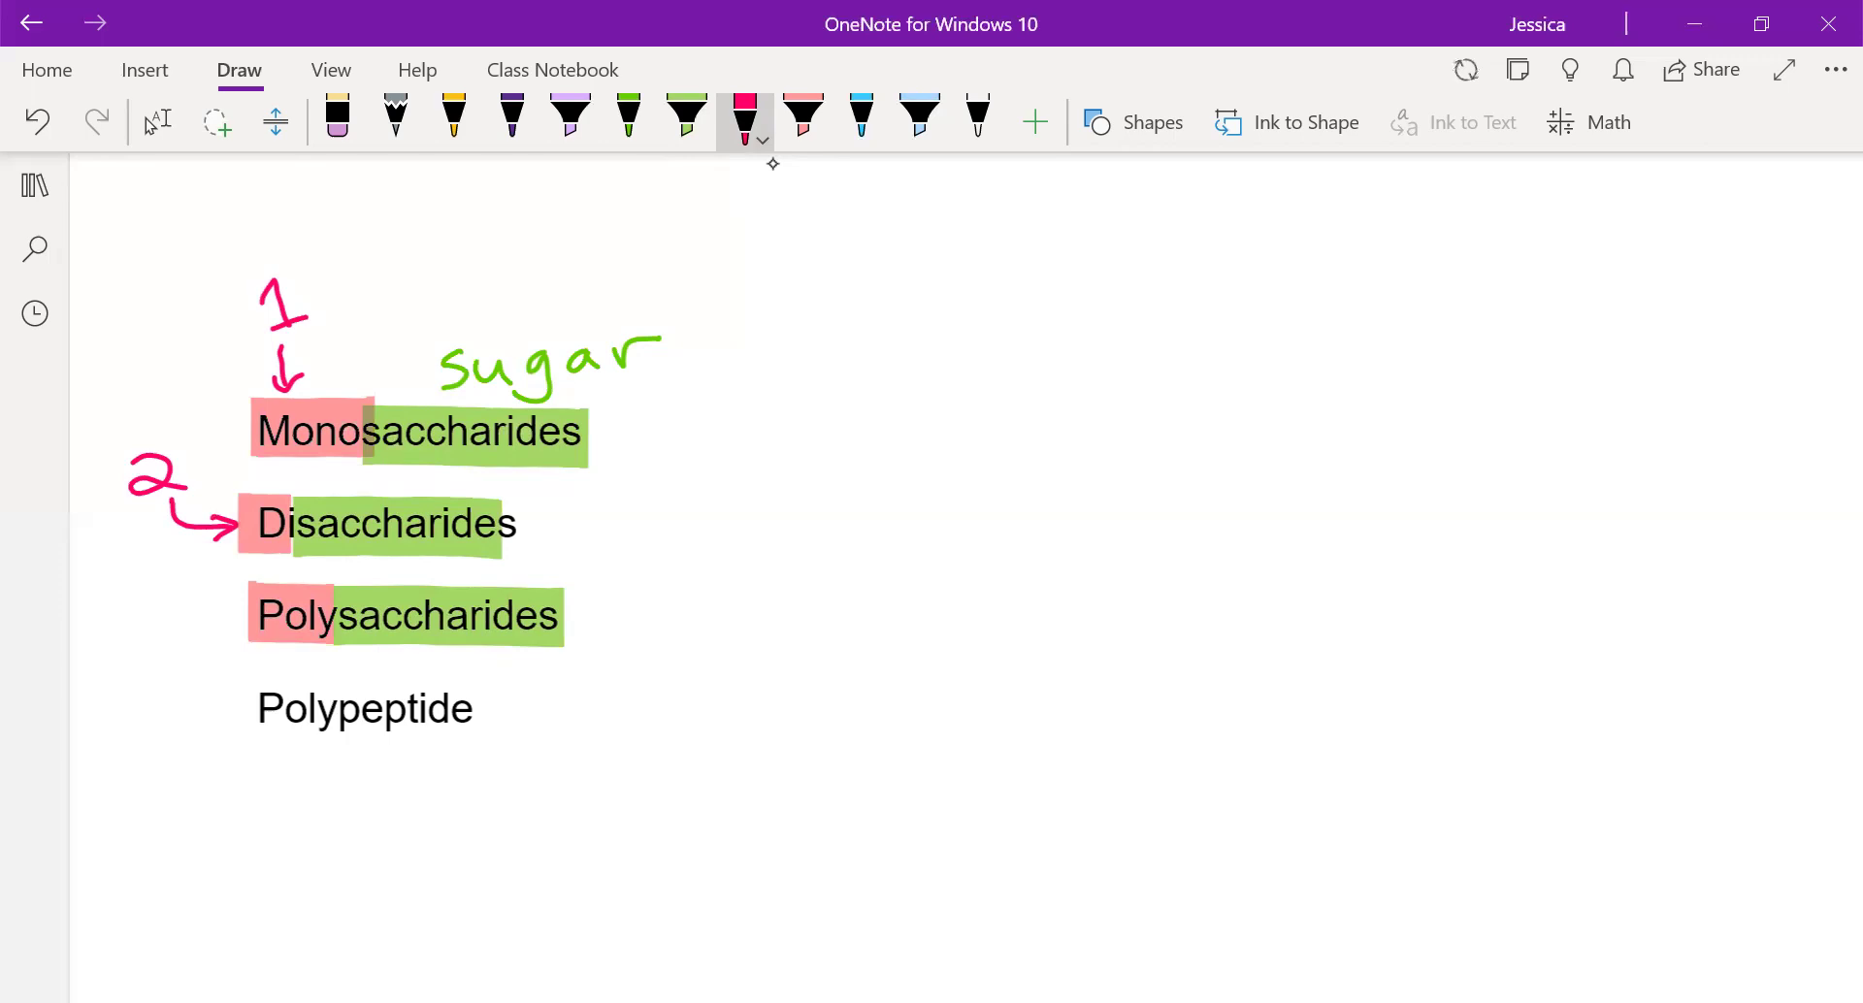
{"action": "mouse_move", "coordinate": [174, 634]}
{"action": "left_mouse_down"}
{"action": "mouse_move", "coordinate": [236, 604]}
{"action": "mouse_move", "coordinate": [228, 621]}
{"action": "left_mouse_up"}
{"action": "mouse_move", "coordinate": [101, 629]}
{"action": "left_mouse_down"}
{"action": "mouse_move", "coordinate": [102, 656]}
{"action": "mouse_move", "coordinate": [192, 658]}
{"action": "mouse_move", "coordinate": [194, 691]}
{"action": "mouse_move", "coordinate": [233, 640]}
{"action": "mouse_move", "coordinate": [213, 678]}
{"action": "left_mouse_up"}
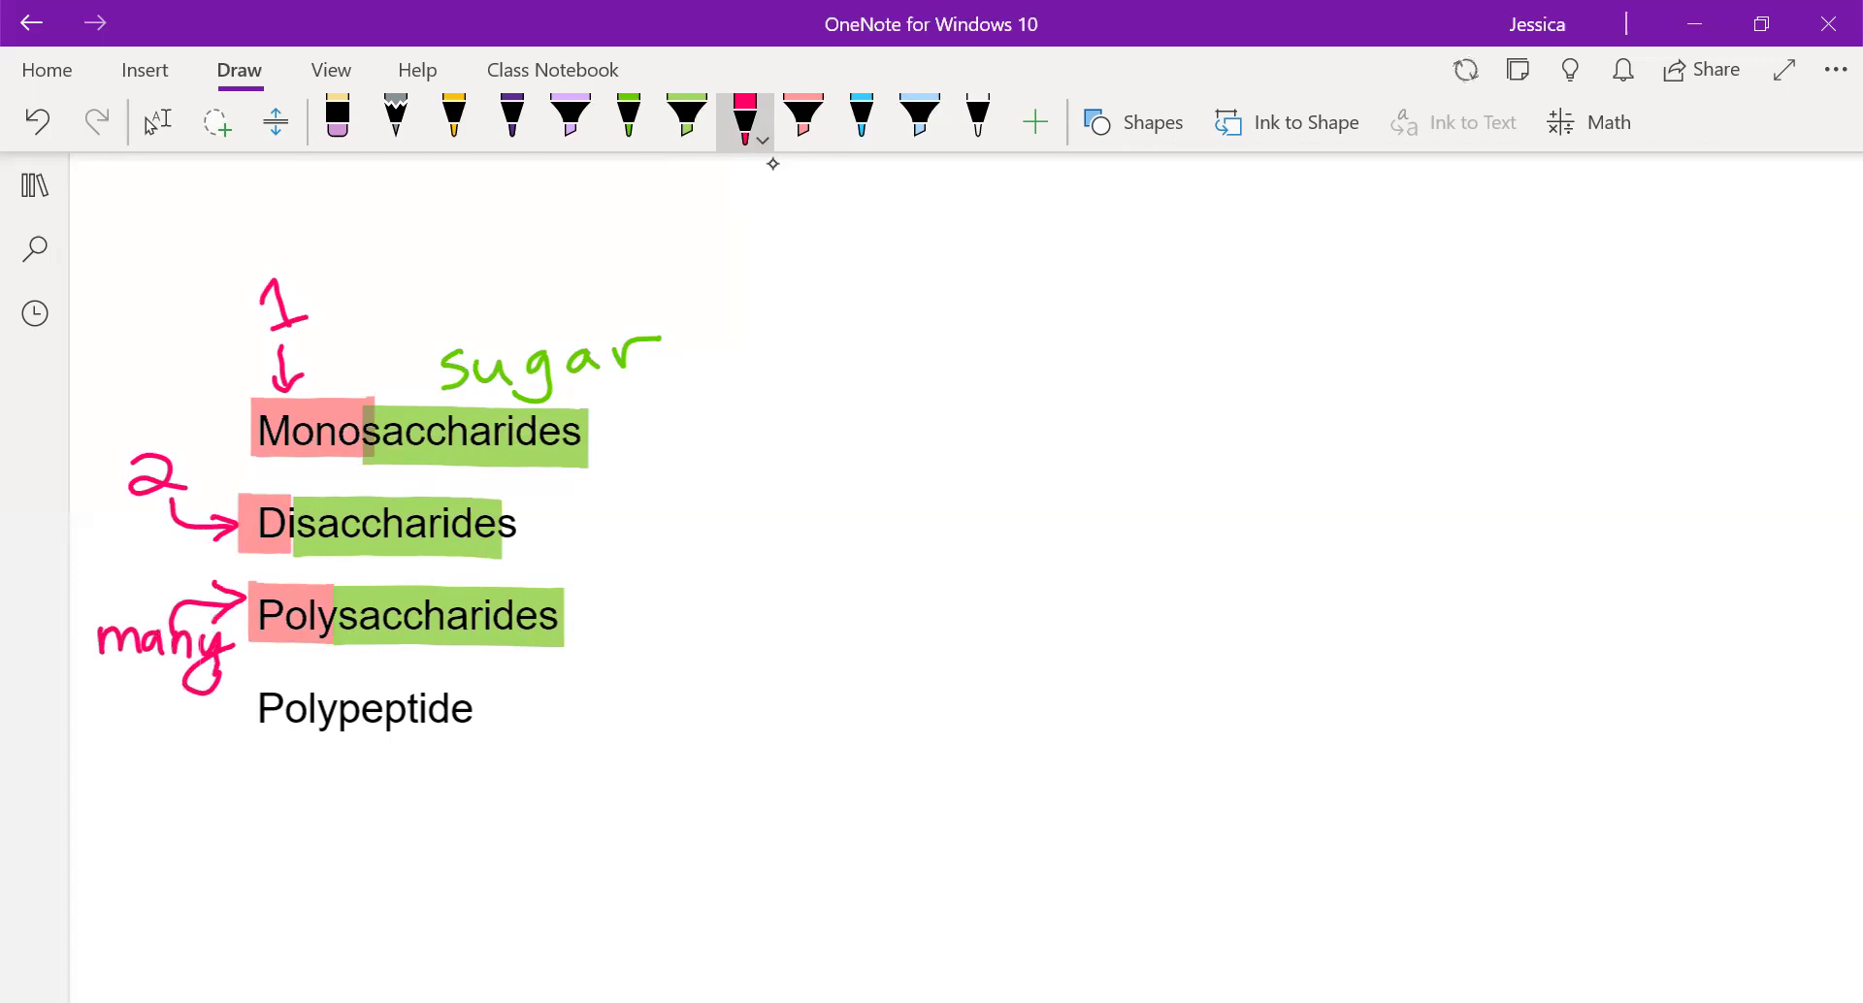
Step: Highlight 'Poly' pink and 'peptide' light blue in Polypeptide
{"action": "left_click", "coordinate": [803, 117]}
{"action": "left_click_drag", "start_coordinate": [251, 701], "coordinate": [342, 701]}
{"action": "left_click", "coordinate": [920, 116]}
{"action": "left_click_drag", "start_coordinate": [335, 700], "coordinate": [469, 703]}
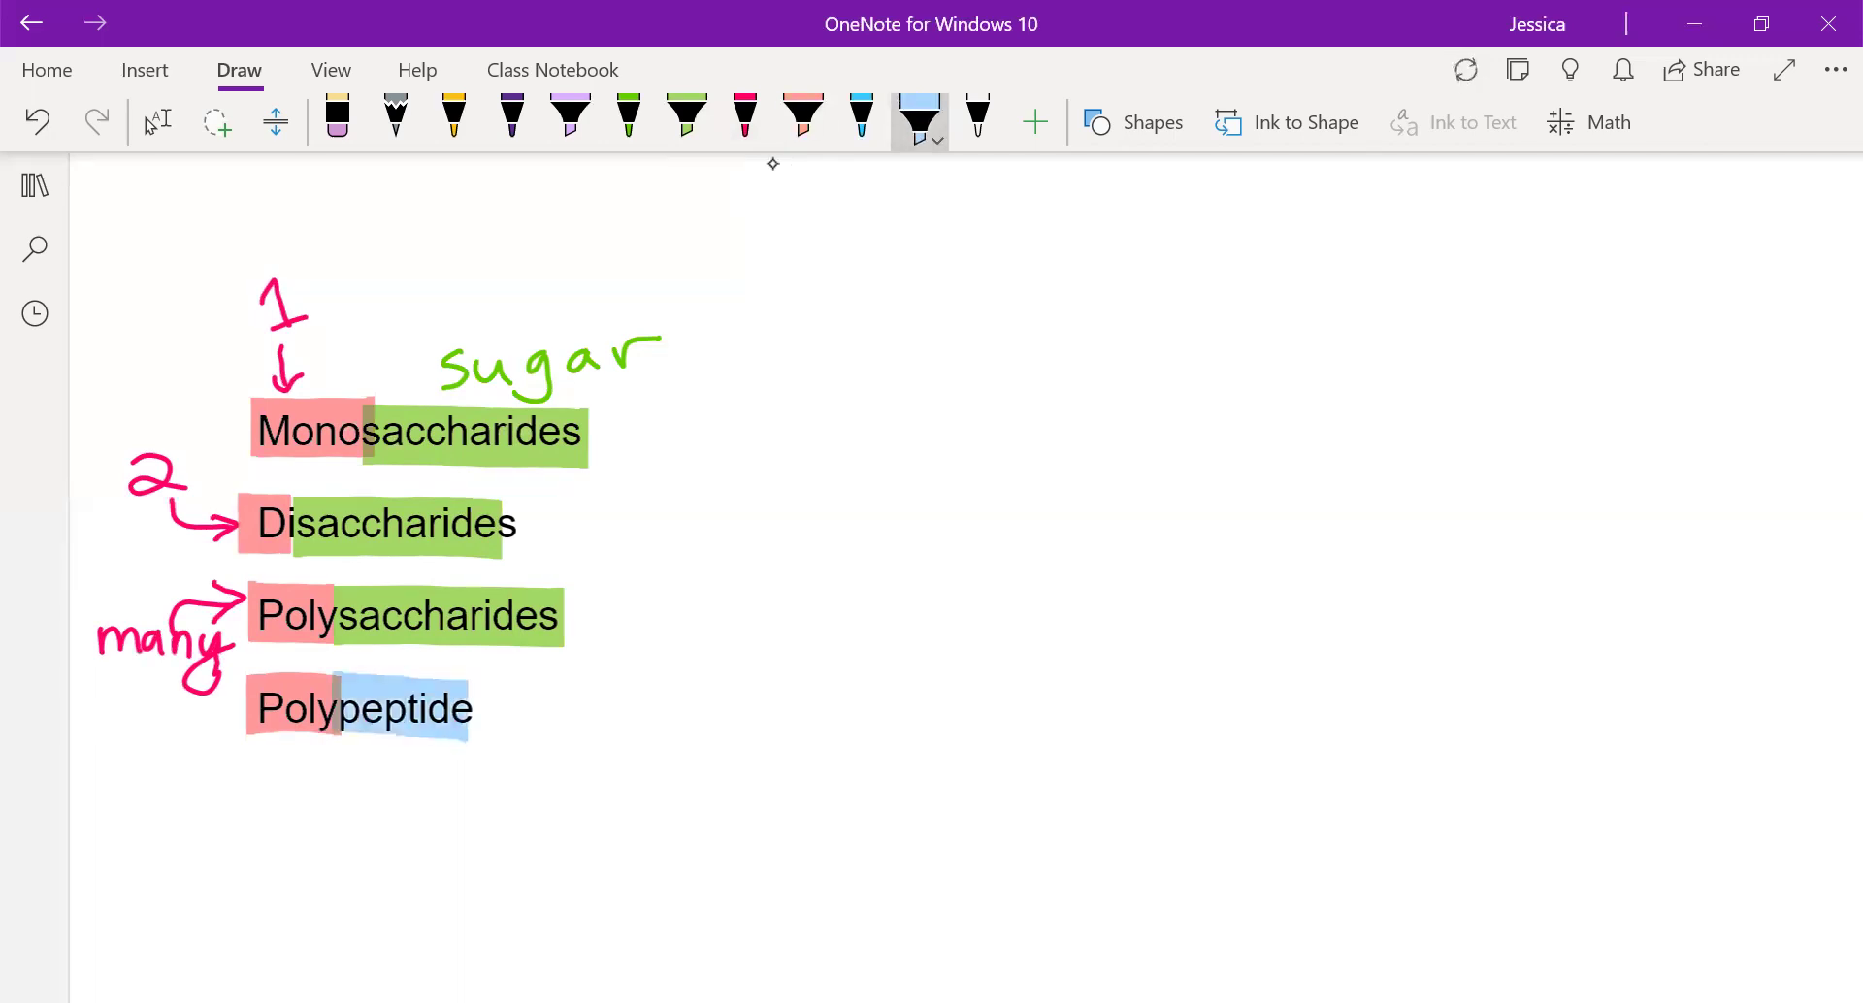
{"action": "left_click", "coordinate": [862, 117]}
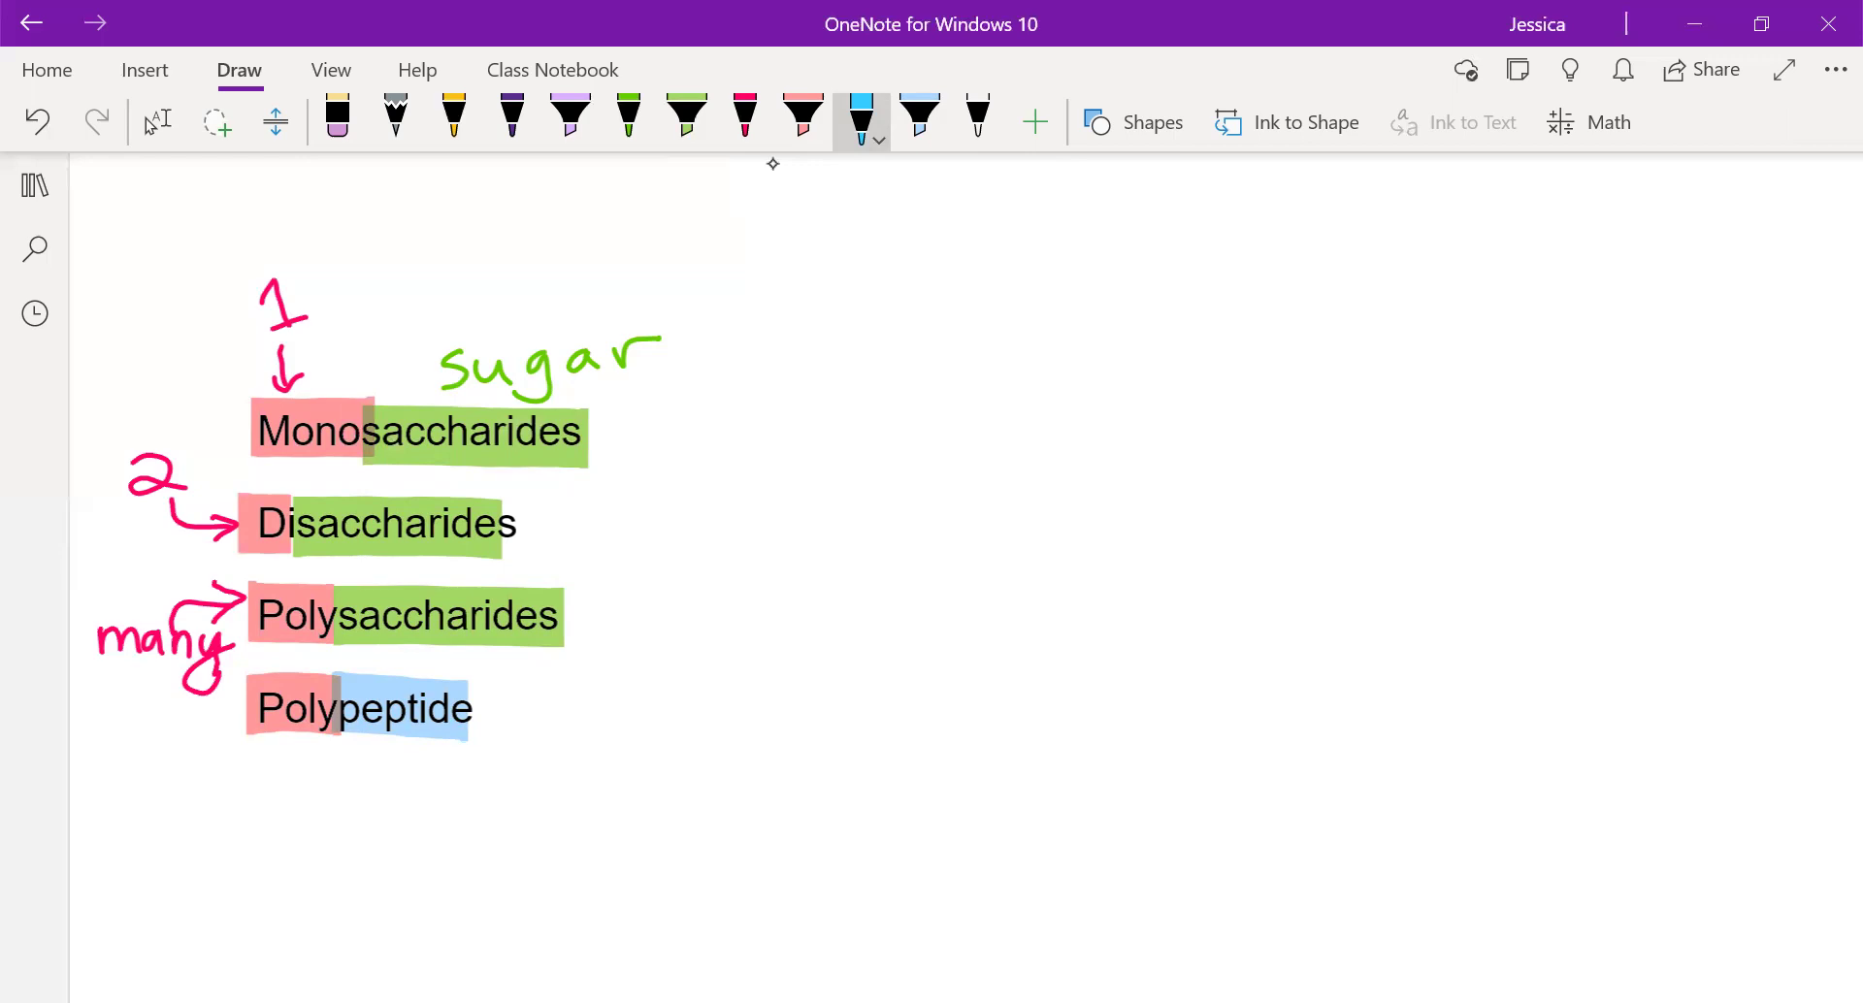
Step: Highlight 'Thermo' green in Thermometer and Thermoreceptor
{"action": "scroll", "coordinate": [902, 287], "scroll_direction": "down", "scroll_amount": 1}
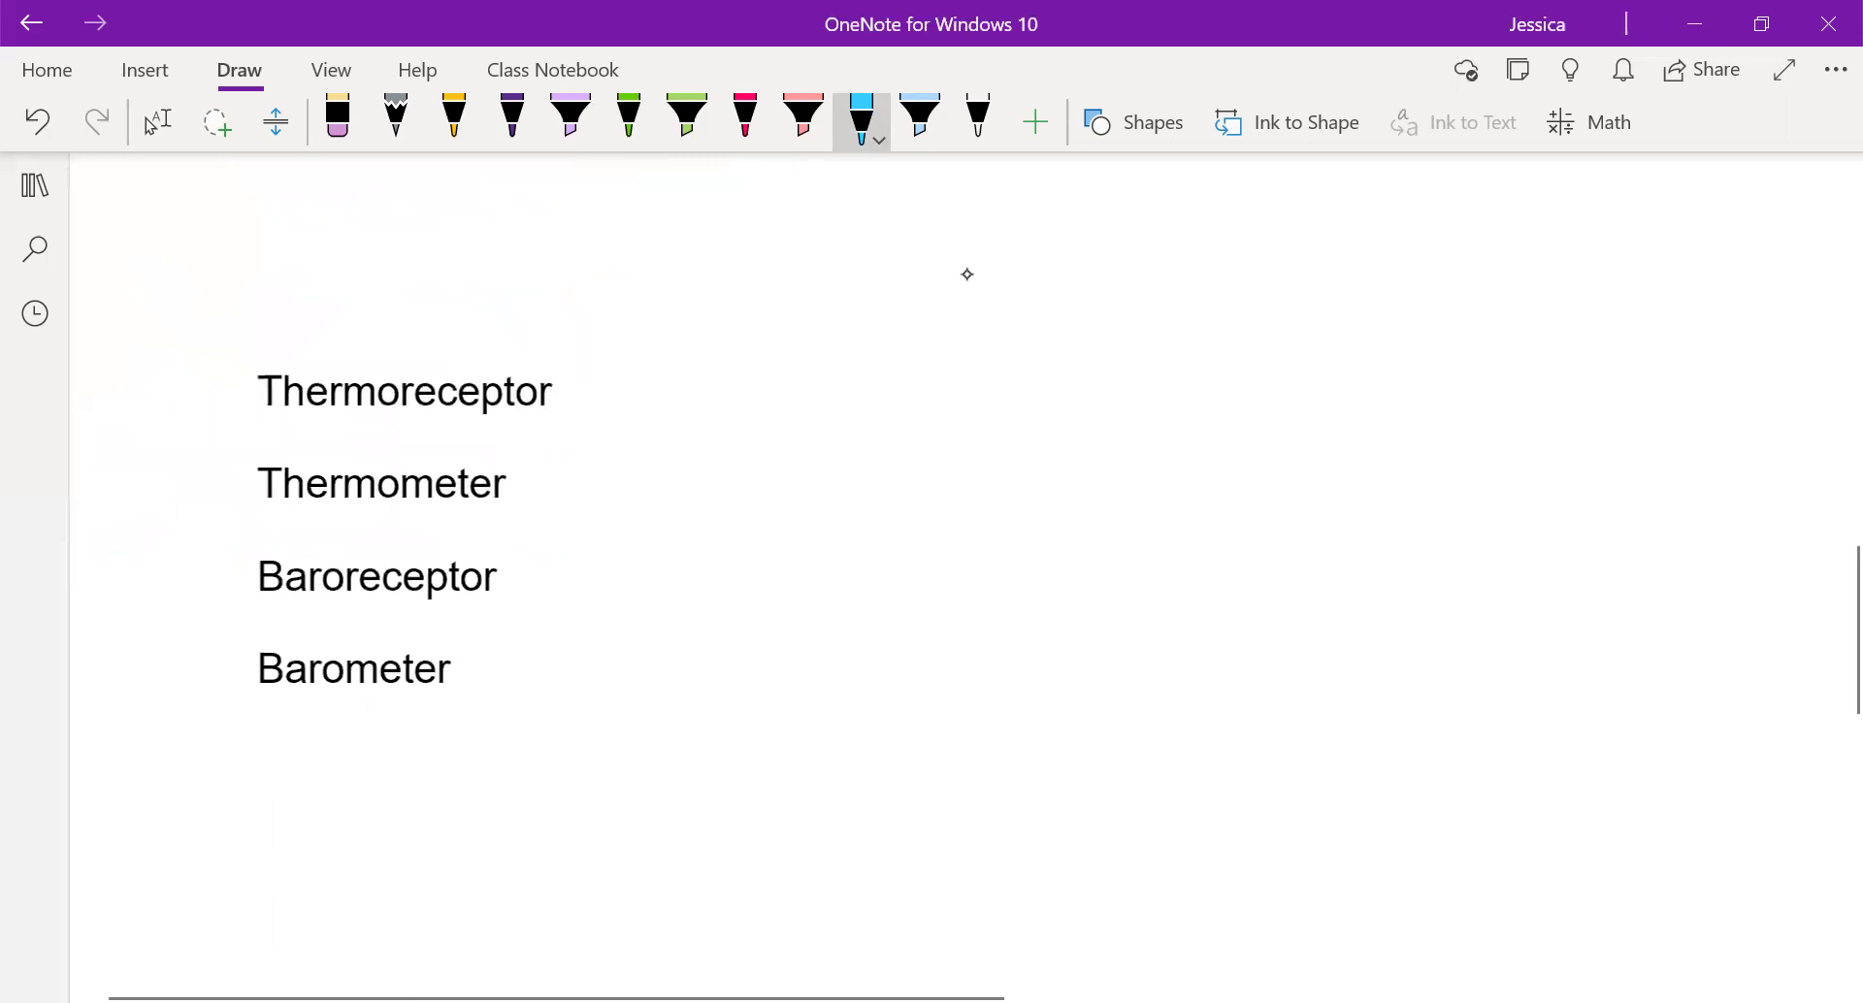
{"action": "left_click", "coordinate": [684, 116]}
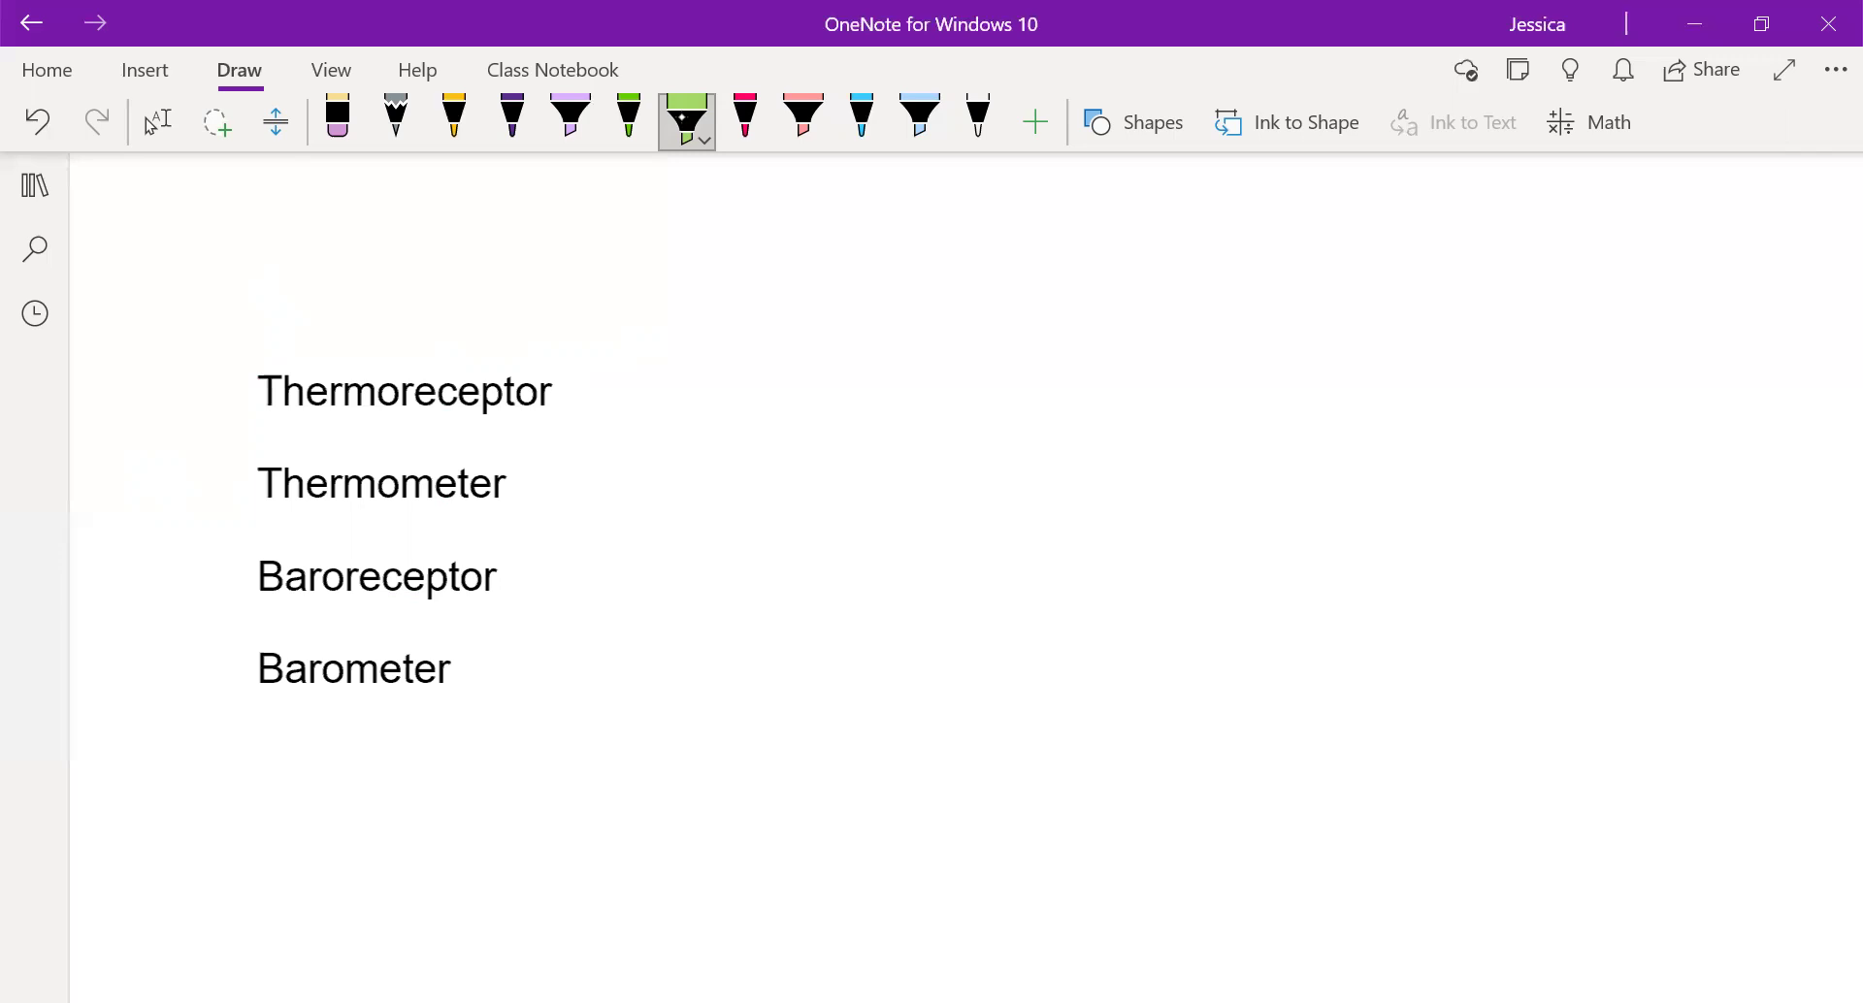
{"action": "left_click_drag", "start_coordinate": [246, 485], "coordinate": [398, 487]}
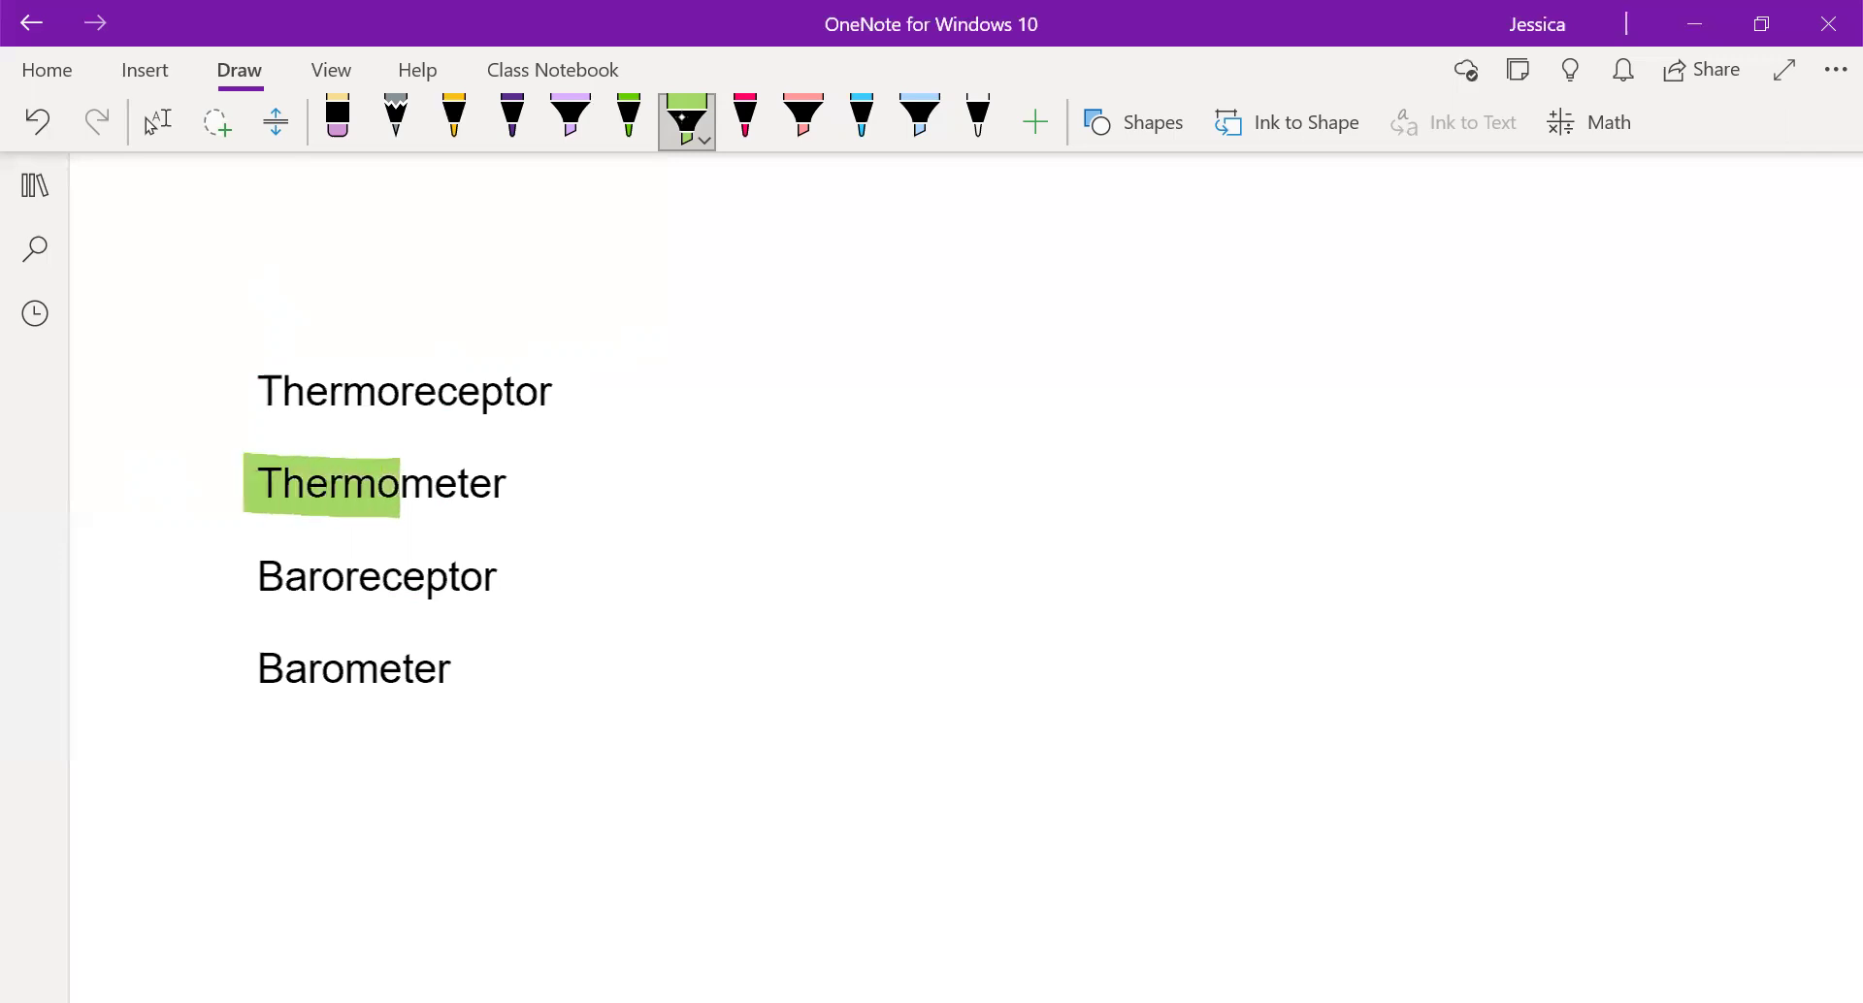
{"action": "left_click_drag", "start_coordinate": [250, 390], "coordinate": [401, 390]}
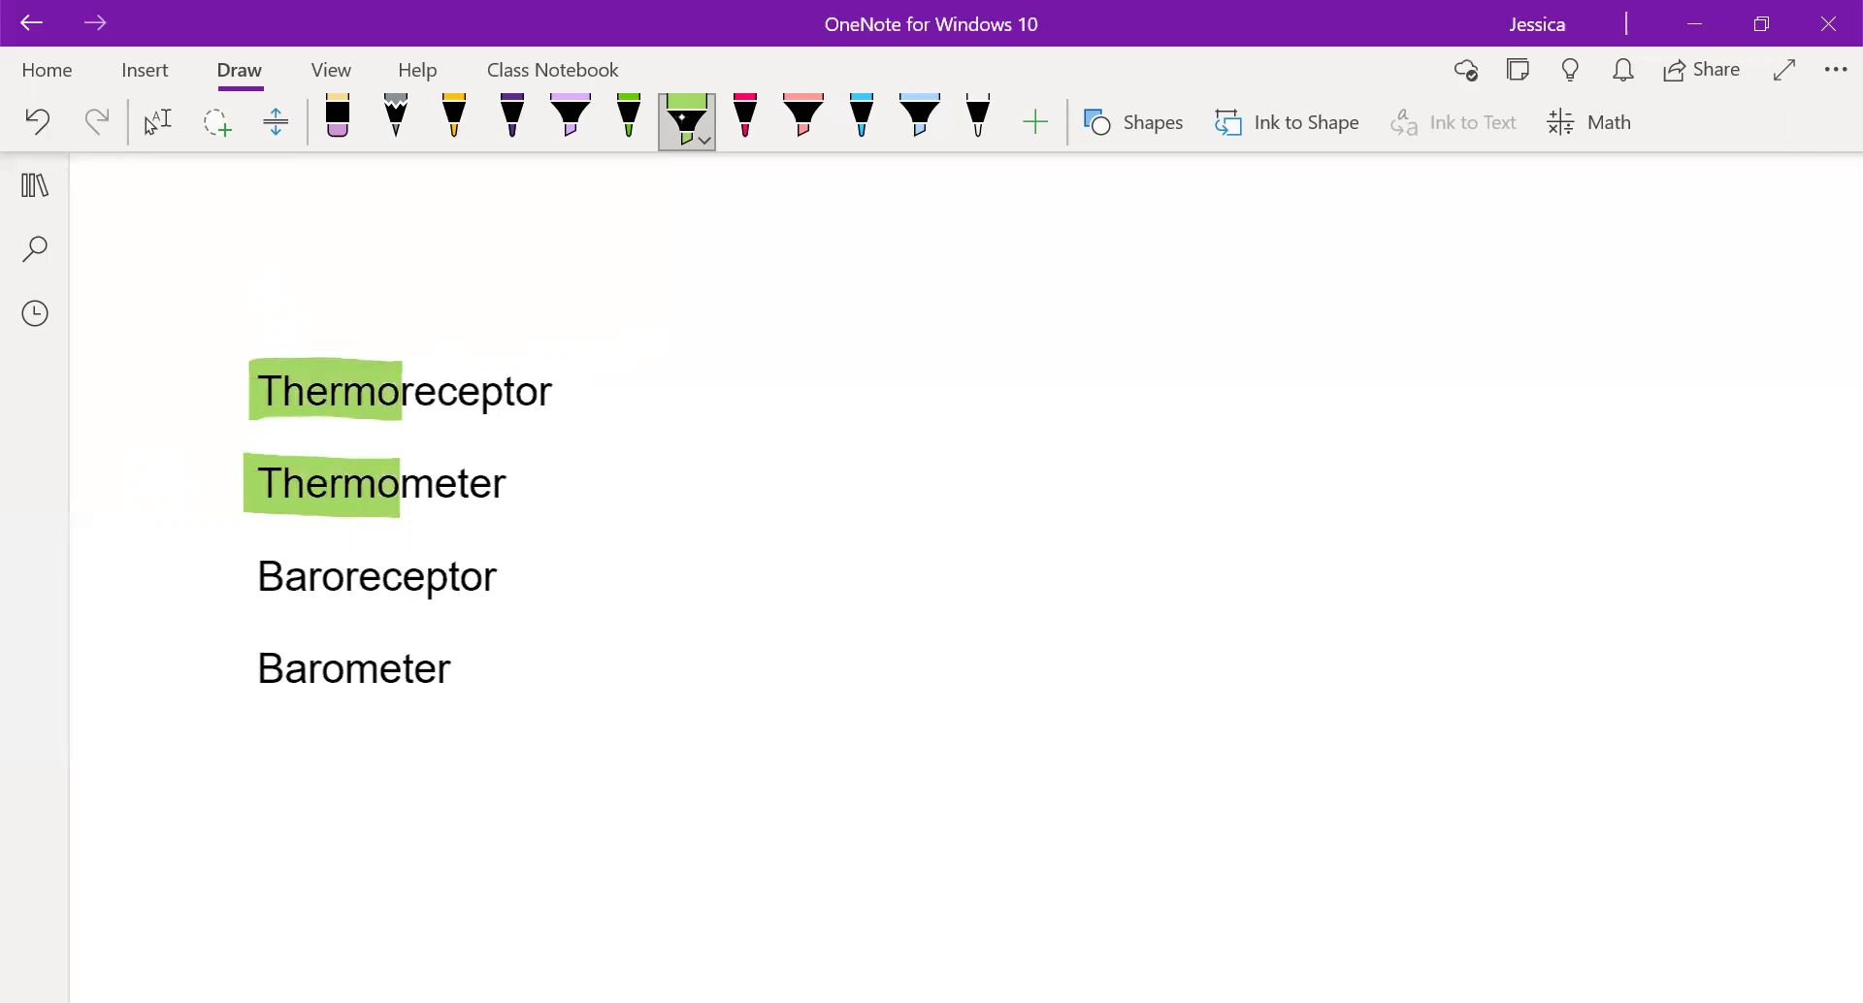
Step: Handwrite 'Heat temp' in green beside the thermo words and highlight 'meter' in Thermometer blue
{"action": "left_click", "coordinate": [629, 117]}
{"action": "mouse_move", "coordinate": [101, 428]}
{"action": "left_mouse_down"}
{"action": "mouse_move", "coordinate": [116, 465]}
{"action": "mouse_move", "coordinate": [134, 439]}
{"action": "left_mouse_up"}
{"action": "left_click_drag", "start_coordinate": [123, 417], "coordinate": [119, 463]}
{"action": "left_click_drag", "start_coordinate": [138, 442], "coordinate": [191, 438]}
{"action": "mouse_move", "coordinate": [196, 388]}
{"action": "left_mouse_down"}
{"action": "mouse_move", "coordinate": [190, 431]}
{"action": "mouse_move", "coordinate": [209, 392]}
{"action": "left_mouse_up"}
{"action": "mouse_move", "coordinate": [89, 521]}
{"action": "left_mouse_down"}
{"action": "mouse_move", "coordinate": [130, 490]}
{"action": "mouse_move", "coordinate": [113, 529]}
{"action": "left_mouse_up"}
{"action": "mouse_move", "coordinate": [124, 507]}
{"action": "left_mouse_down"}
{"action": "mouse_move", "coordinate": [141, 493]}
{"action": "mouse_move", "coordinate": [146, 514]}
{"action": "left_mouse_up"}
{"action": "mouse_move", "coordinate": [148, 507]}
{"action": "left_mouse_down"}
{"action": "mouse_move", "coordinate": [161, 481]}
{"action": "mouse_move", "coordinate": [190, 491]}
{"action": "left_mouse_up"}
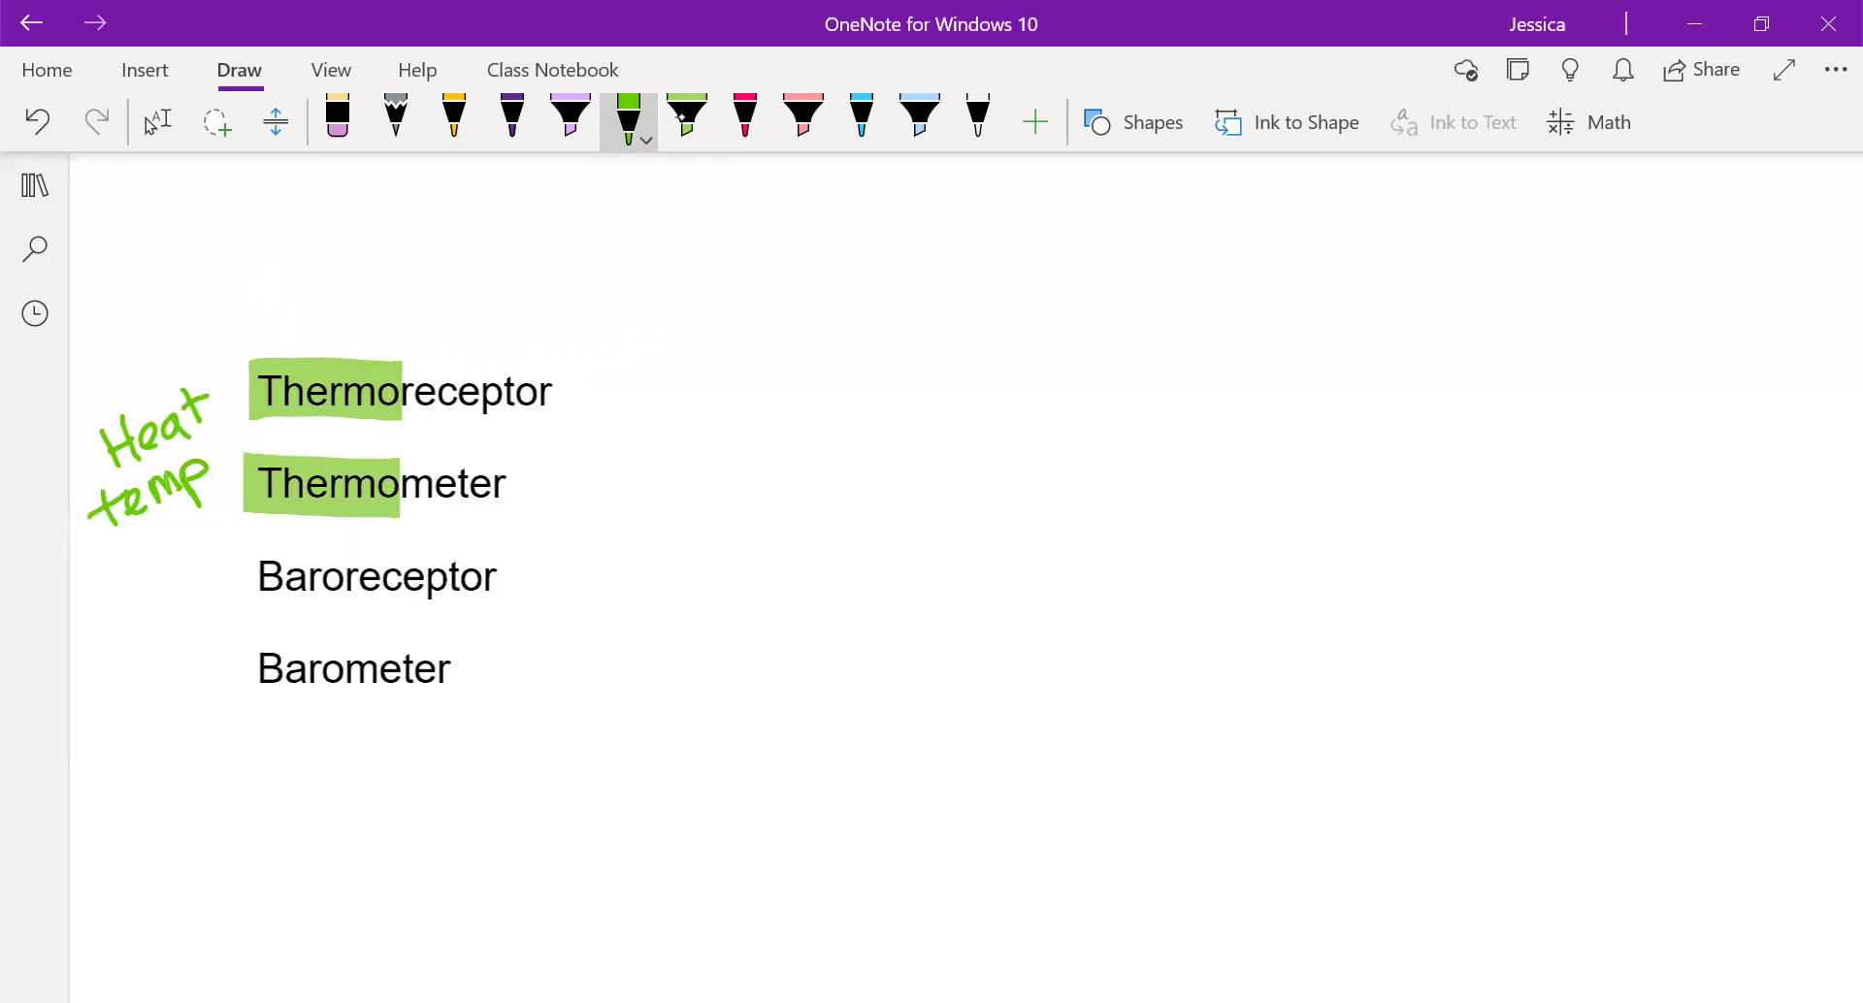
{"action": "left_click", "coordinate": [920, 121]}
{"action": "left_click_drag", "start_coordinate": [402, 486], "coordinate": [550, 501]}
Step: Handwrite 'measure' in blue after Thermometer, then highlight 'meter' in Barometer light blue
{"action": "left_click", "coordinate": [862, 119]}
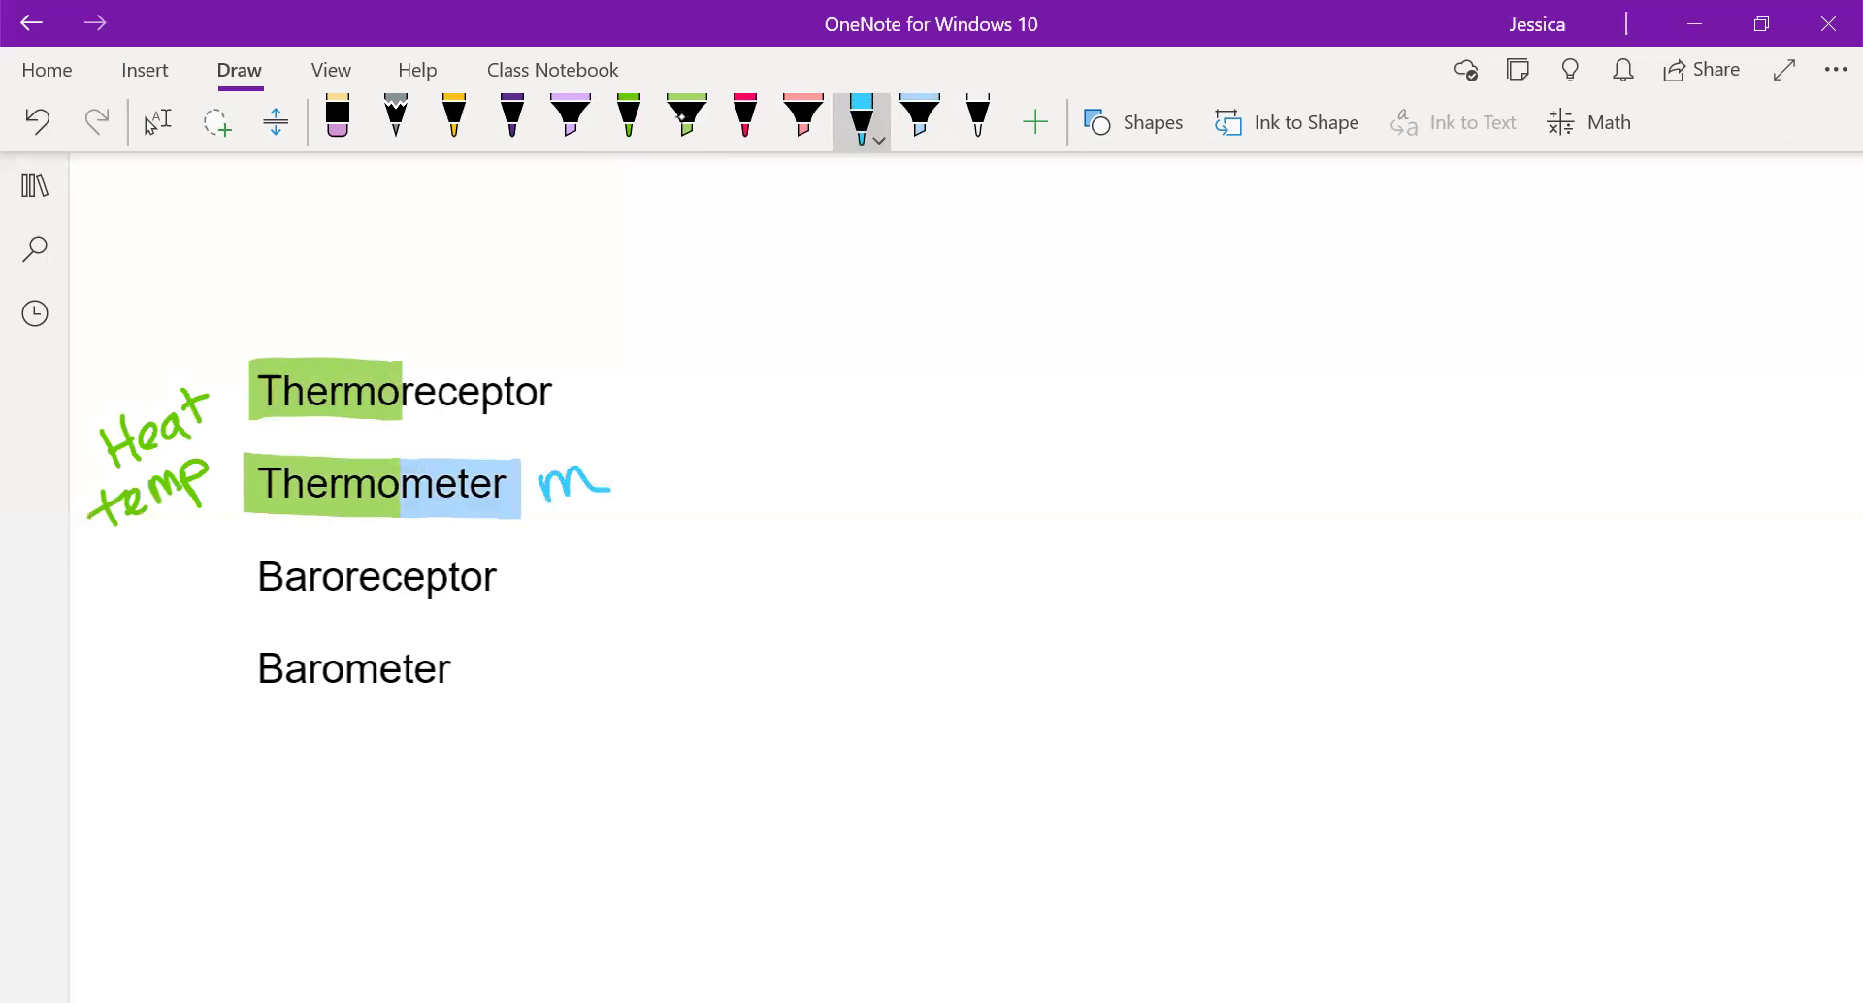
{"action": "mouse_move", "coordinate": [594, 480]}
{"action": "left_mouse_down"}
{"action": "mouse_move", "coordinate": [781, 416]}
{"action": "mouse_move", "coordinate": [800, 439]}
{"action": "left_mouse_up"}
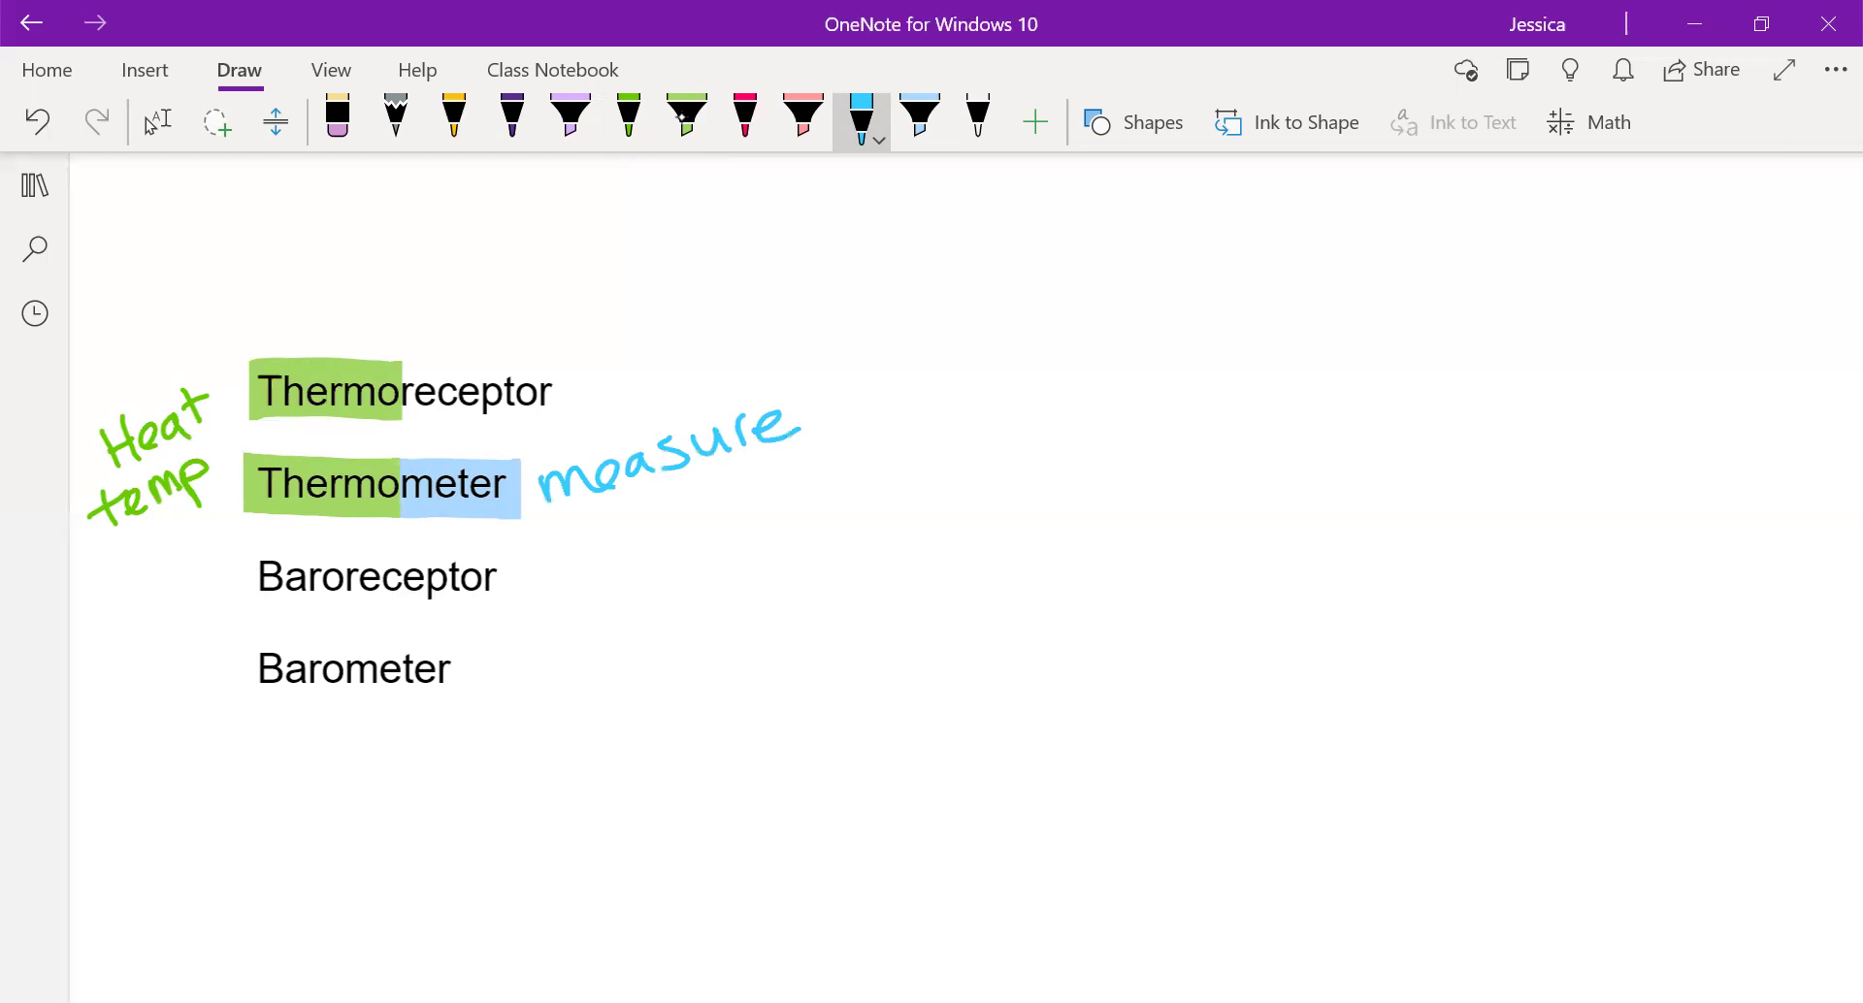
{"action": "left_click", "coordinate": [920, 114]}
{"action": "left_click_drag", "start_coordinate": [344, 667], "coordinate": [458, 666]}
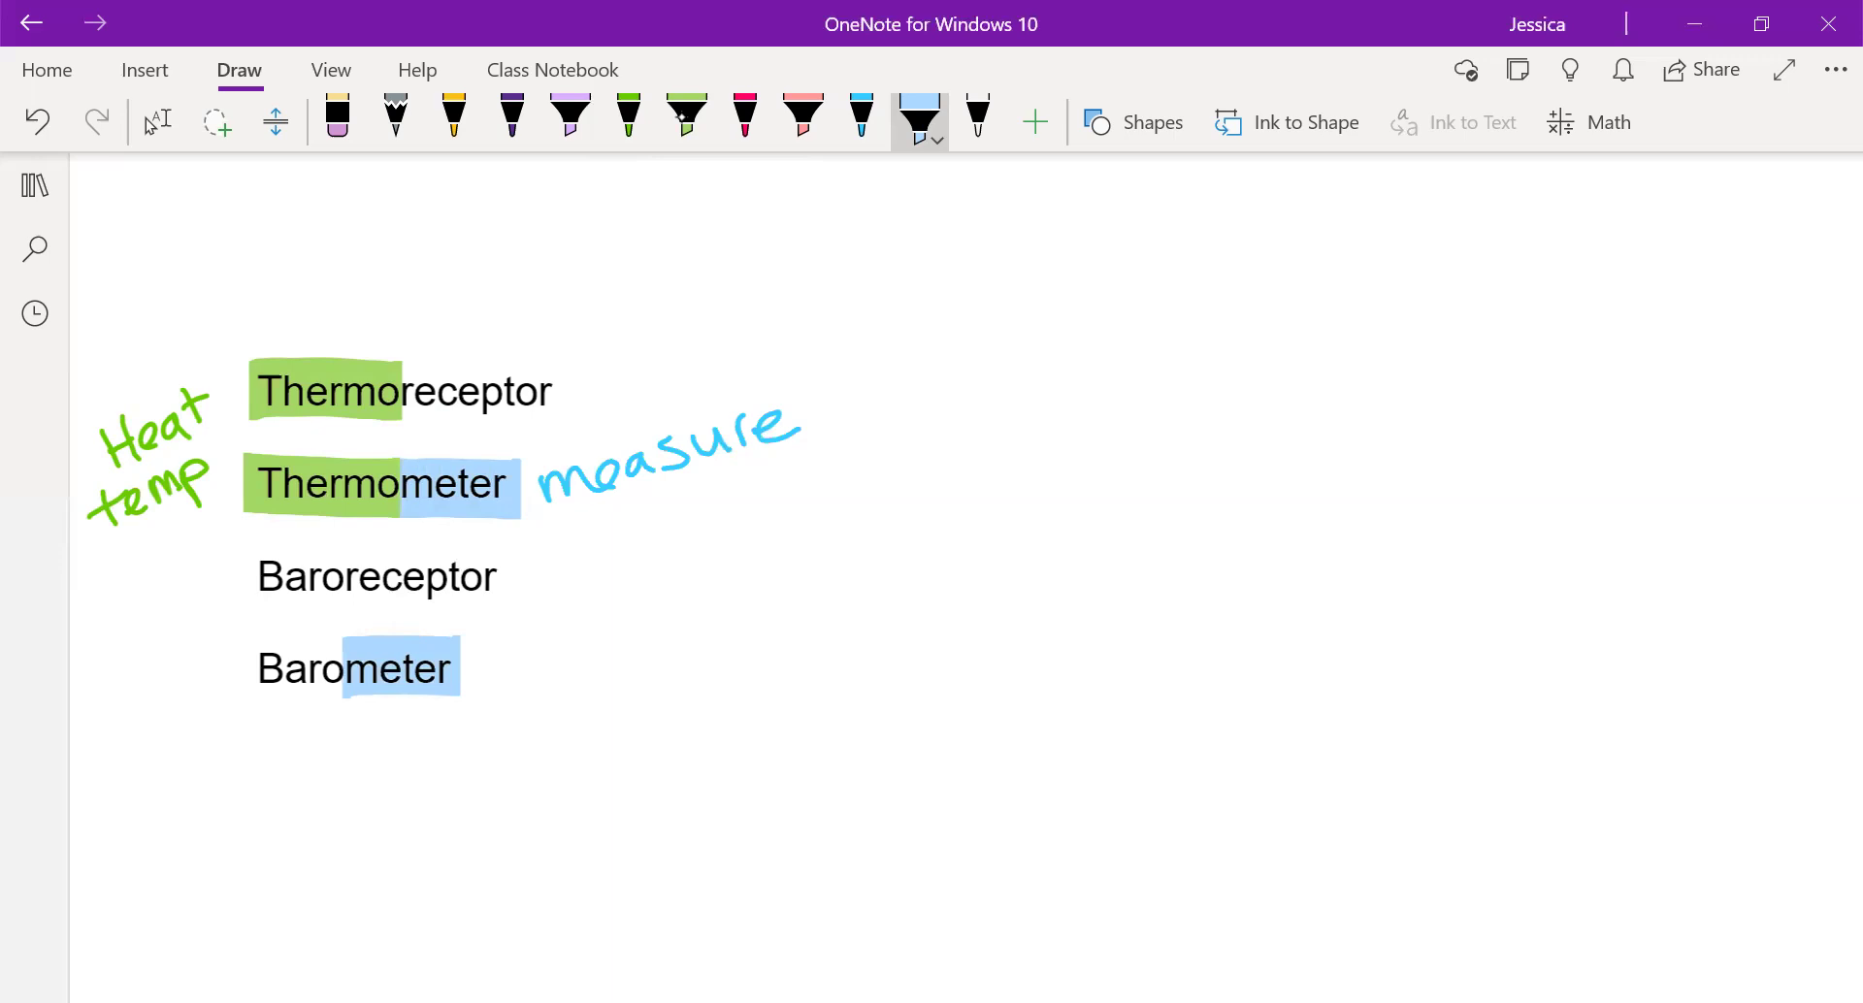
Step: Highlight 'Baro' pink in Barometer and Baroreceptor
{"action": "left_click", "coordinate": [804, 121]}
{"action": "left_click_drag", "start_coordinate": [258, 663], "coordinate": [347, 663]}
{"action": "left_click_drag", "start_coordinate": [258, 570], "coordinate": [345, 573]}
Step: Draw a pink arrow to 'Baro' in Barometer and write 'pressure' below it
{"action": "left_click", "coordinate": [746, 122]}
{"action": "mouse_move", "coordinate": [276, 693]}
{"action": "left_mouse_down"}
{"action": "mouse_move", "coordinate": [281, 731]}
{"action": "mouse_move", "coordinate": [323, 763]}
{"action": "left_mouse_up"}
{"action": "left_click_drag", "start_coordinate": [274, 687], "coordinate": [254, 711]}
{"action": "mouse_move", "coordinate": [271, 686]}
{"action": "left_mouse_down"}
{"action": "mouse_move", "coordinate": [330, 712]}
{"action": "mouse_move", "coordinate": [340, 786]}
{"action": "mouse_move", "coordinate": [339, 765]}
{"action": "left_mouse_up"}
{"action": "mouse_move", "coordinate": [363, 763]}
{"action": "left_mouse_down"}
{"action": "mouse_move", "coordinate": [376, 744]}
{"action": "mouse_move", "coordinate": [421, 763]}
{"action": "left_mouse_up"}
{"action": "mouse_move", "coordinate": [464, 735]}
{"action": "left_mouse_down"}
{"action": "mouse_move", "coordinate": [483, 736]}
{"action": "mouse_move", "coordinate": [454, 764]}
{"action": "left_mouse_up"}
{"action": "left_click_drag", "start_coordinate": [491, 735], "coordinate": [537, 752]}
{"action": "mouse_move", "coordinate": [545, 728]}
{"action": "left_mouse_down"}
{"action": "mouse_move", "coordinate": [549, 763]}
{"action": "mouse_move", "coordinate": [564, 730]}
{"action": "left_mouse_up"}
{"action": "mouse_move", "coordinate": [569, 747]}
{"action": "left_mouse_down"}
{"action": "mouse_move", "coordinate": [596, 742]}
{"action": "mouse_move", "coordinate": [491, 756]}
{"action": "mouse_move", "coordinate": [497, 723]}
{"action": "left_mouse_up"}
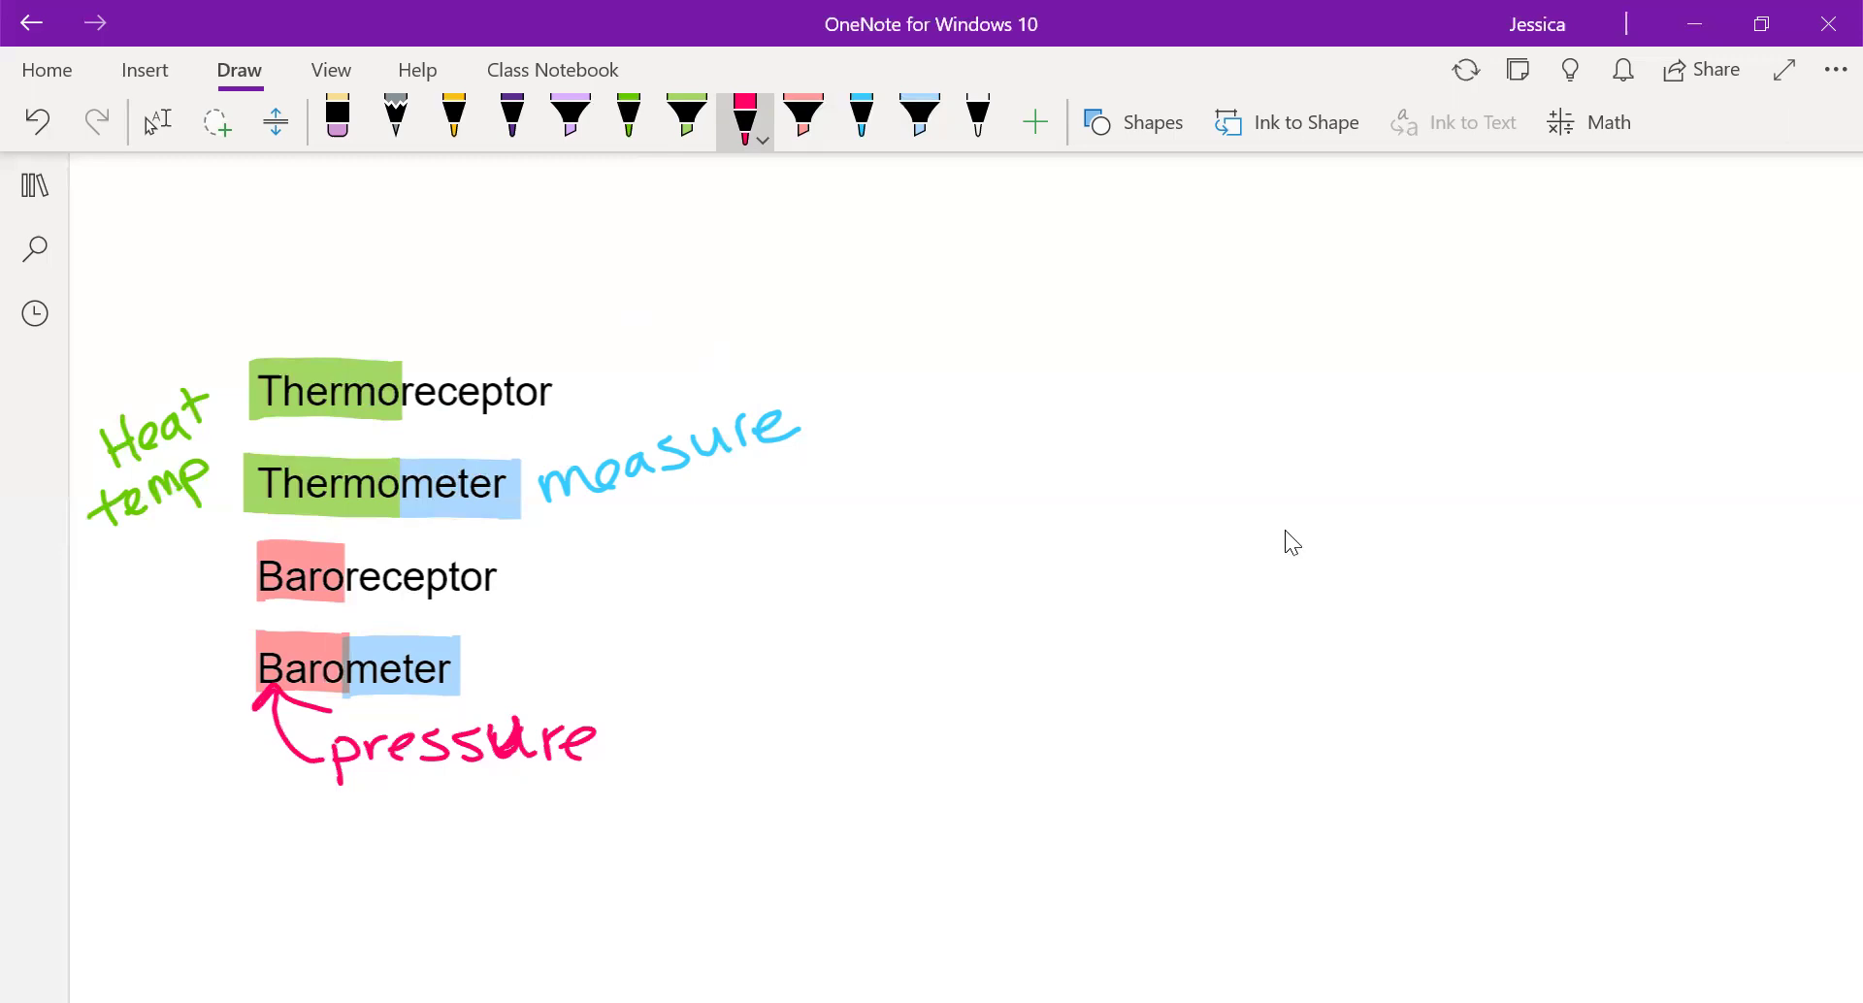
Step: Highlight the connecting o's in Adrenocorticotropic lavender
{"action": "scroll", "coordinate": [1284, 543], "scroll_direction": "down", "scroll_amount": 8}
{"action": "scroll", "coordinate": [1277, 530], "scroll_direction": "down", "scroll_amount": 1}
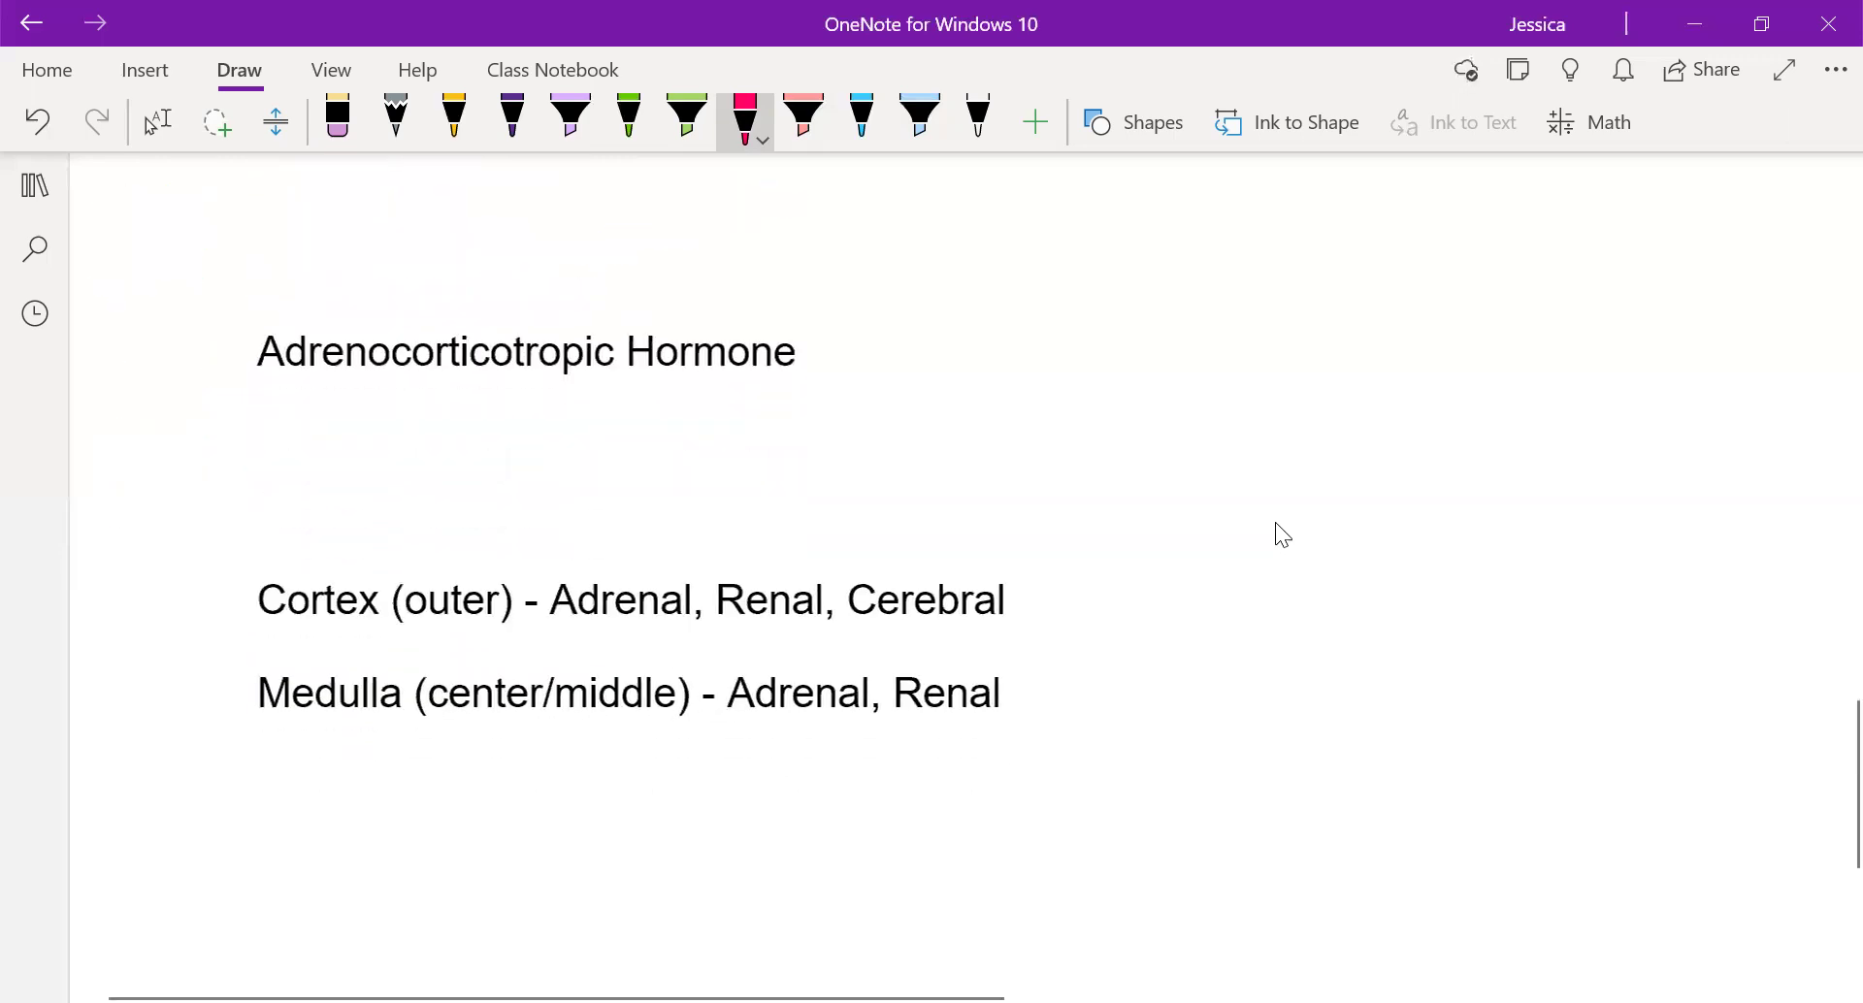
{"action": "left_click", "coordinate": [585, 118]}
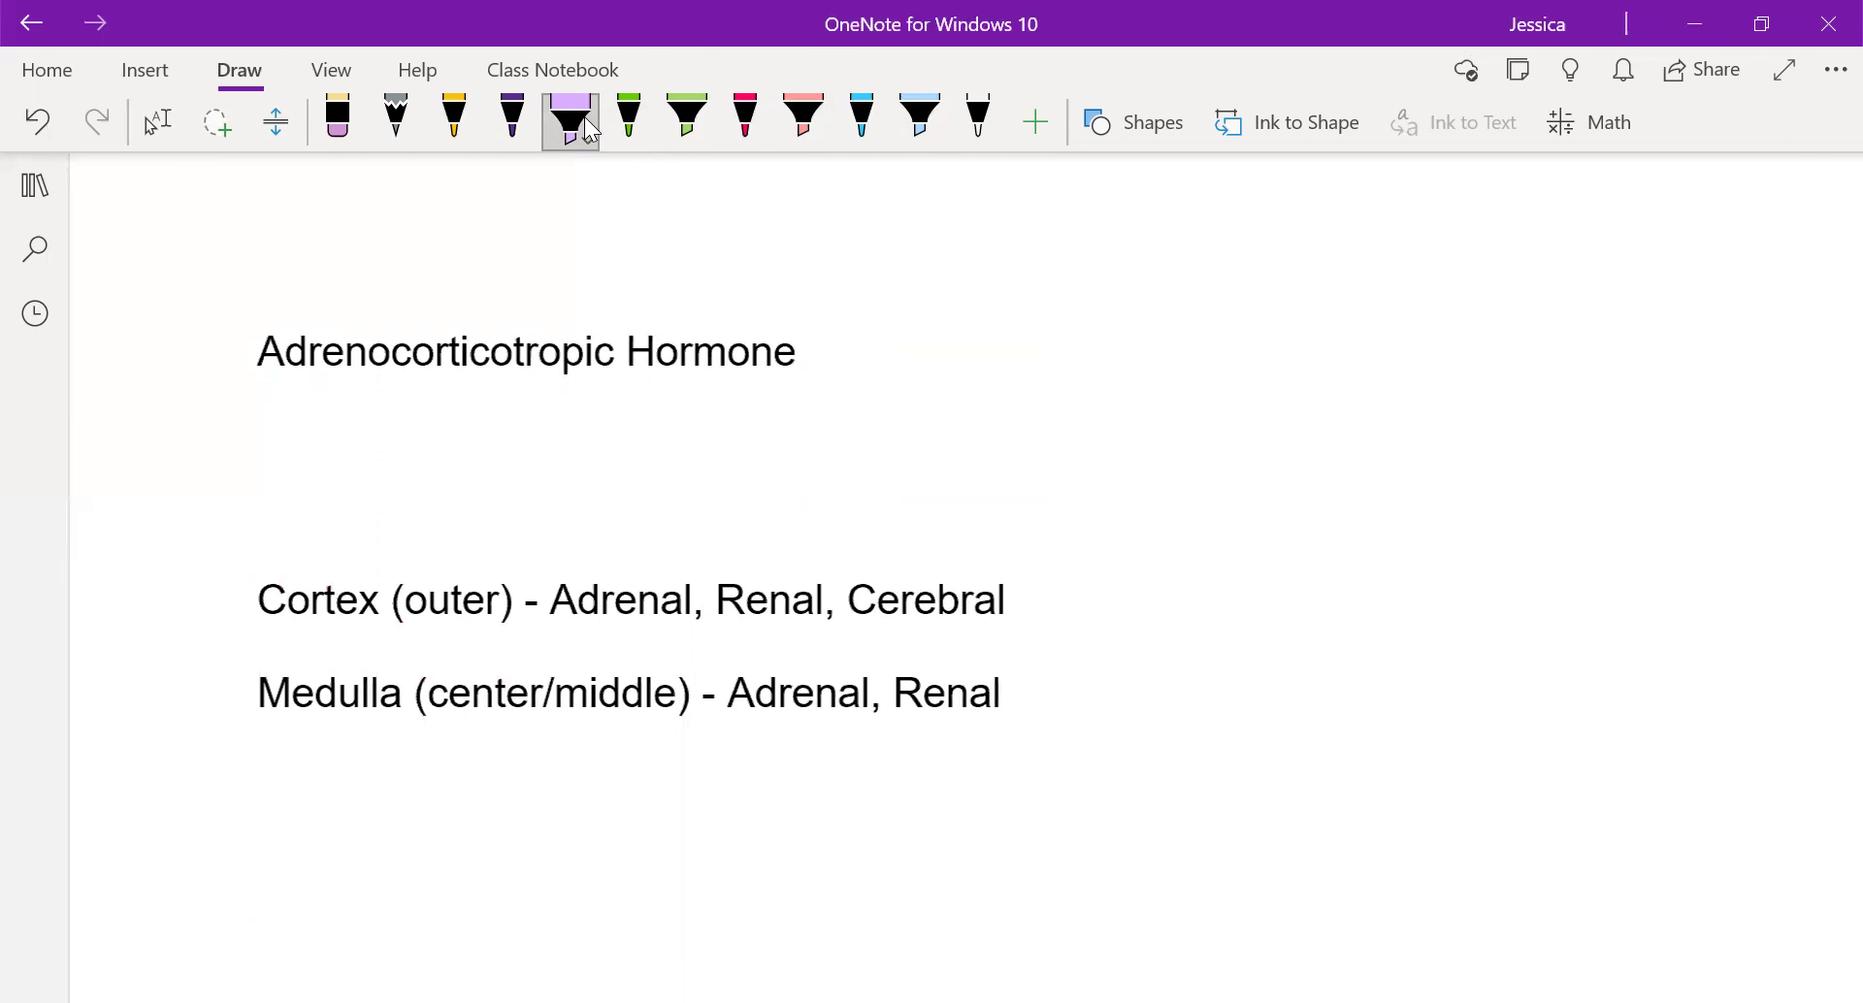
{"action": "left_click_drag", "start_coordinate": [372, 359], "coordinate": [515, 359]}
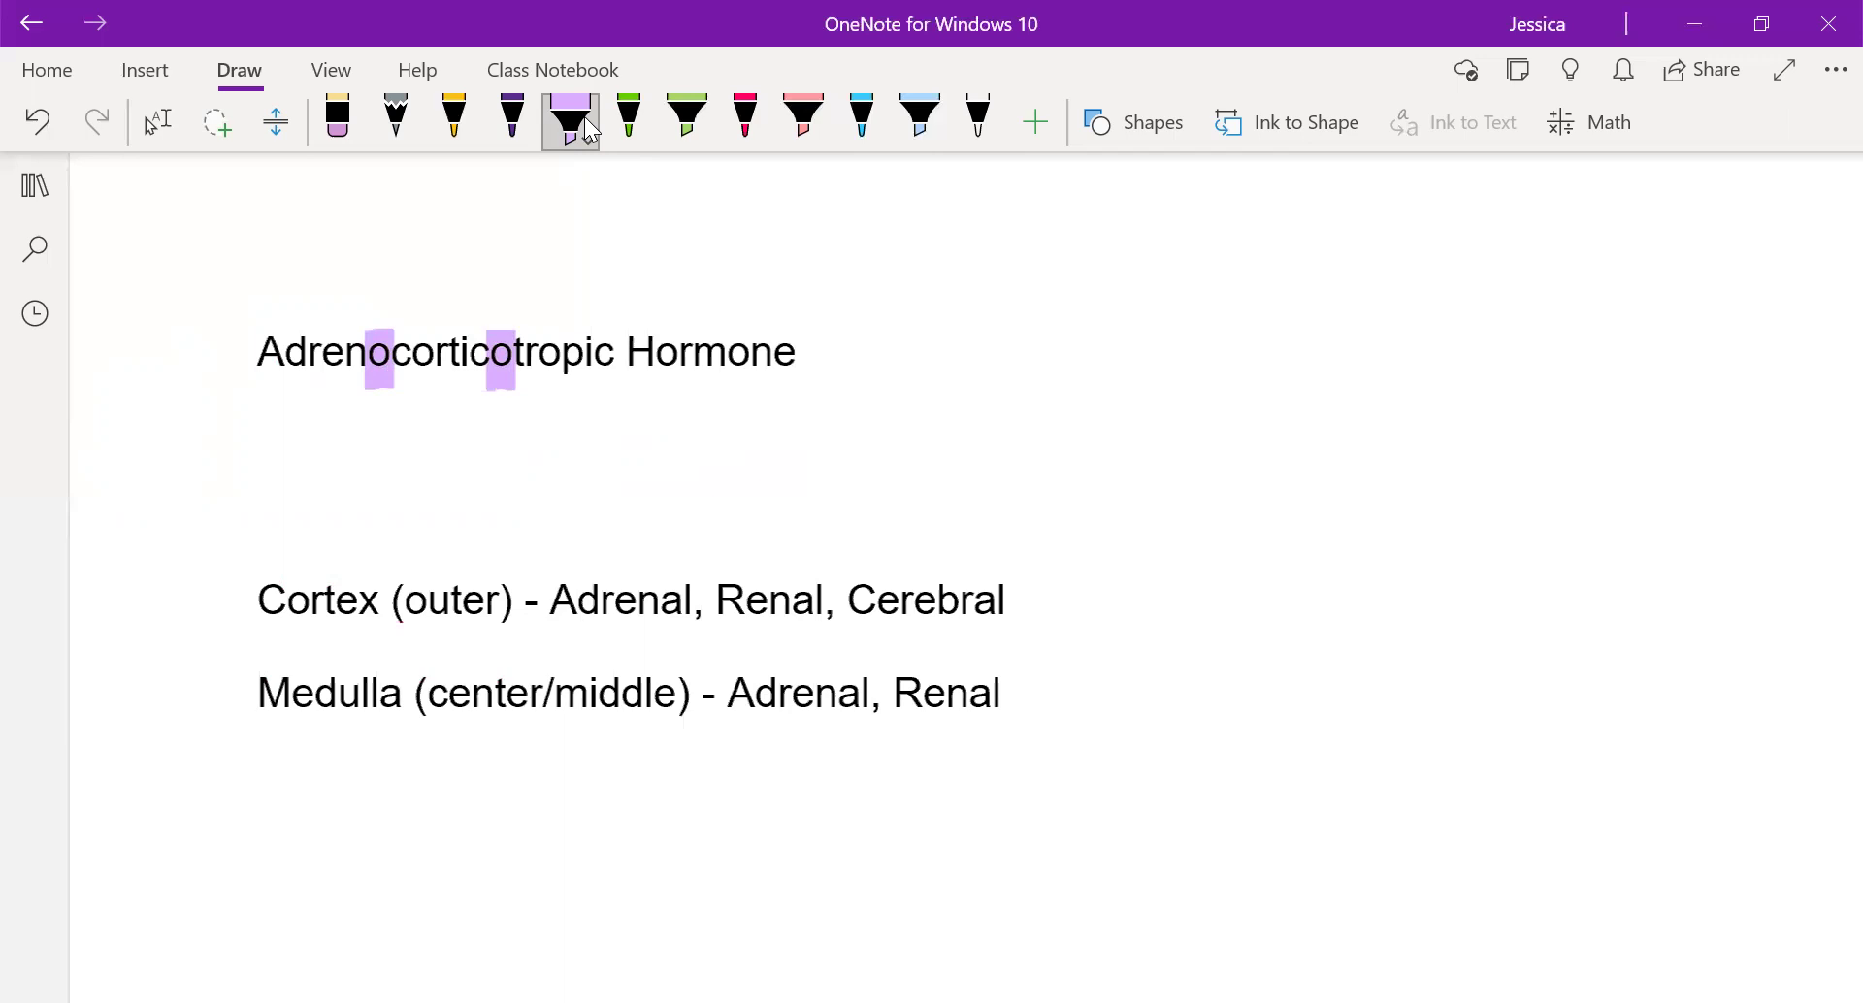
Step: Highlight 'Adren' green, write 'adrenal gland' above it, and highlight 'cortic' pink
{"action": "left_click", "coordinate": [687, 117]}
{"action": "left_click_drag", "start_coordinate": [254, 352], "coordinate": [370, 352]}
{"action": "left_click", "coordinate": [629, 116]}
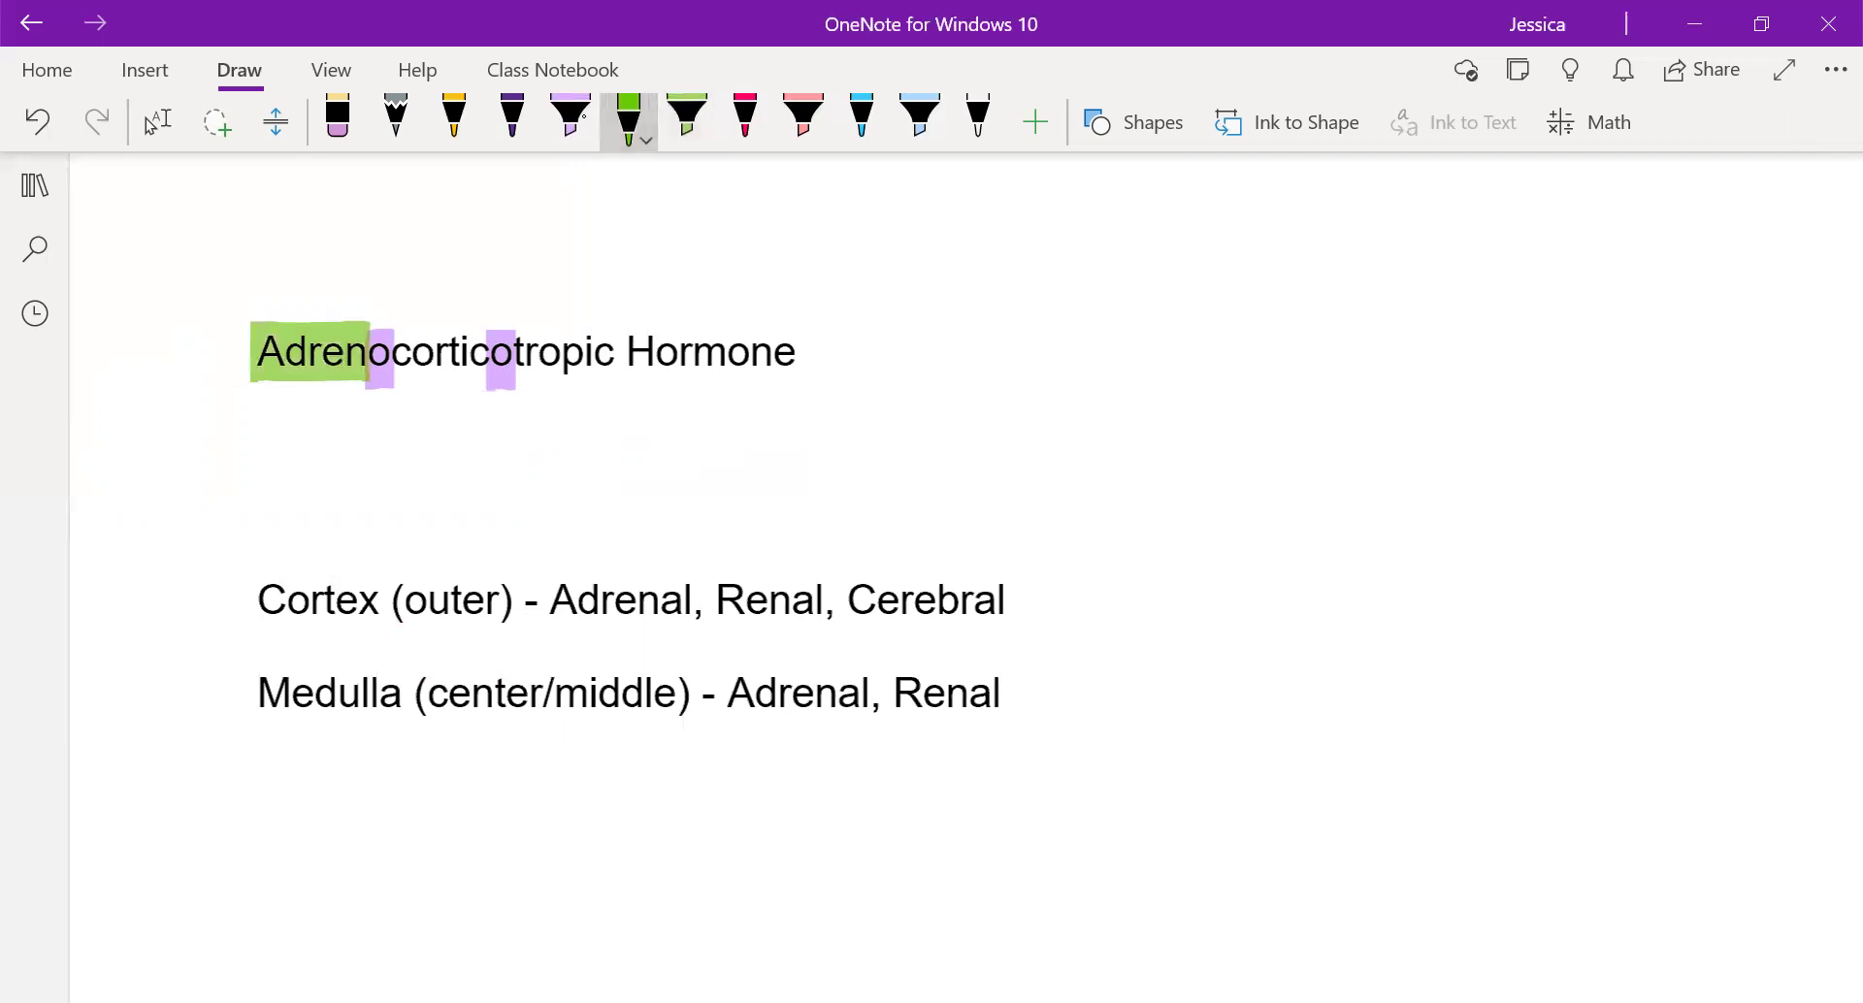
{"action": "mouse_move", "coordinate": [239, 273]}
{"action": "left_mouse_down"}
{"action": "mouse_move", "coordinate": [248, 297]}
{"action": "mouse_move", "coordinate": [305, 254]}
{"action": "mouse_move", "coordinate": [359, 272]}
{"action": "left_mouse_up"}
{"action": "left_click_drag", "start_coordinate": [377, 244], "coordinate": [380, 264]}
{"action": "mouse_move", "coordinate": [388, 254]}
{"action": "left_mouse_down"}
{"action": "mouse_move", "coordinate": [415, 210]}
{"action": "mouse_move", "coordinate": [379, 317]}
{"action": "mouse_move", "coordinate": [485, 280]}
{"action": "left_mouse_up"}
{"action": "left_click_drag", "start_coordinate": [493, 230], "coordinate": [497, 279]}
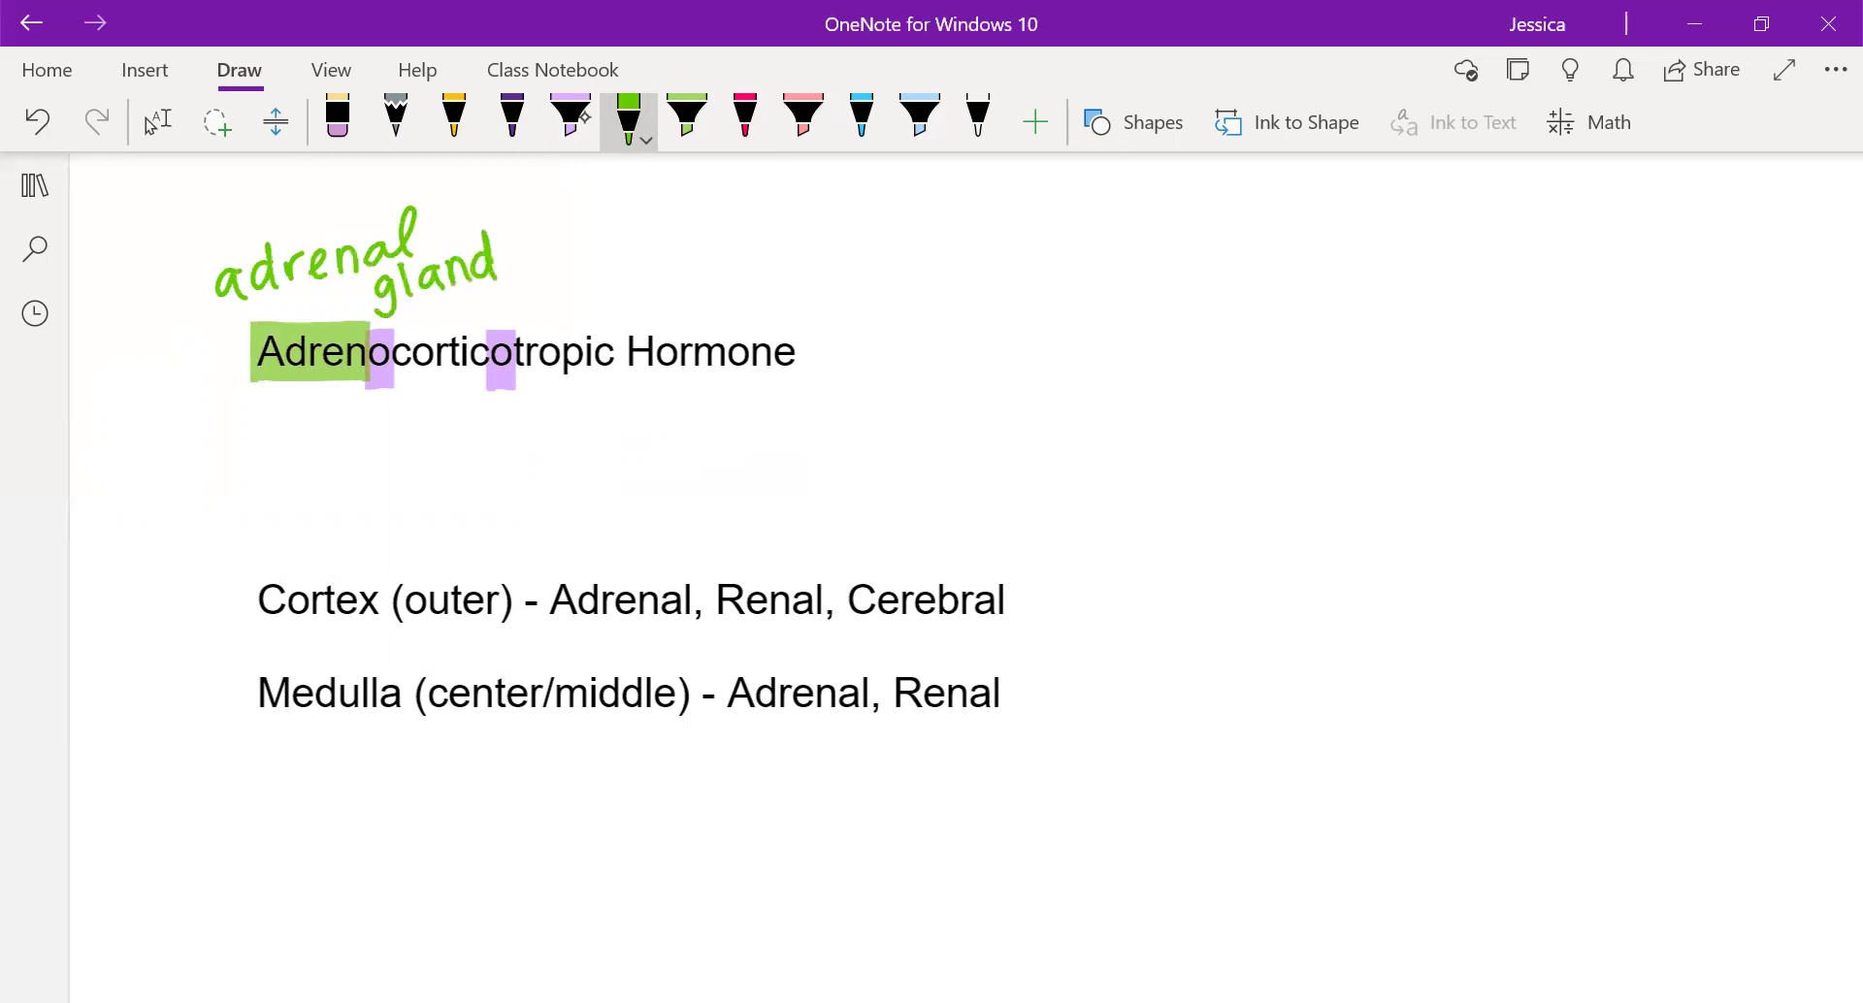
{"action": "left_click", "coordinate": [804, 117]}
{"action": "left_click_drag", "start_coordinate": [390, 355], "coordinate": [487, 355]}
Step: Draw a pink arrow up to 'cortic' and write 'Cortex' below it
{"action": "left_click", "coordinate": [746, 116]}
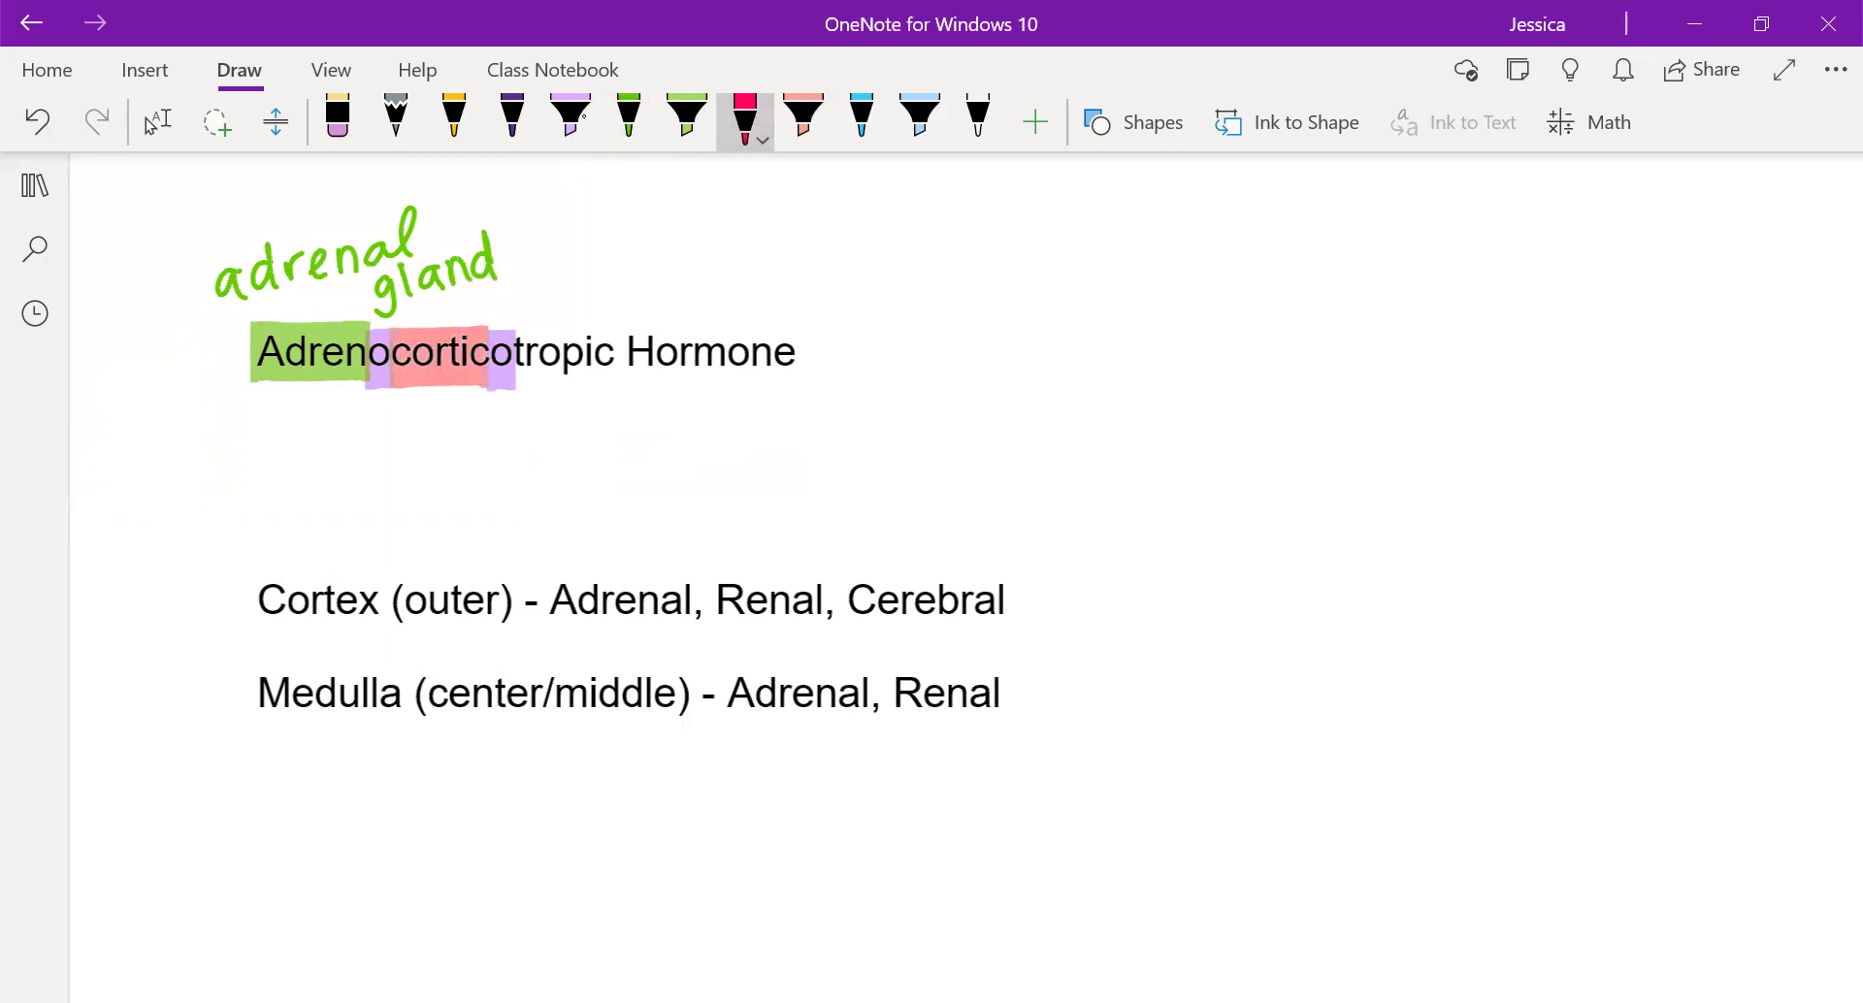
{"action": "left_click_drag", "start_coordinate": [350, 427], "coordinate": [431, 407]}
{"action": "mouse_move", "coordinate": [229, 434]}
{"action": "left_mouse_down"}
{"action": "mouse_move", "coordinate": [227, 465]}
{"action": "mouse_move", "coordinate": [247, 439]}
{"action": "mouse_move", "coordinate": [313, 444]}
{"action": "left_mouse_up"}
{"action": "mouse_move", "coordinate": [296, 430]}
{"action": "left_mouse_down"}
{"action": "mouse_move", "coordinate": [303, 466]}
{"action": "mouse_move", "coordinate": [359, 473]}
{"action": "left_mouse_up"}
{"action": "left_click_drag", "start_coordinate": [357, 443], "coordinate": [330, 476]}
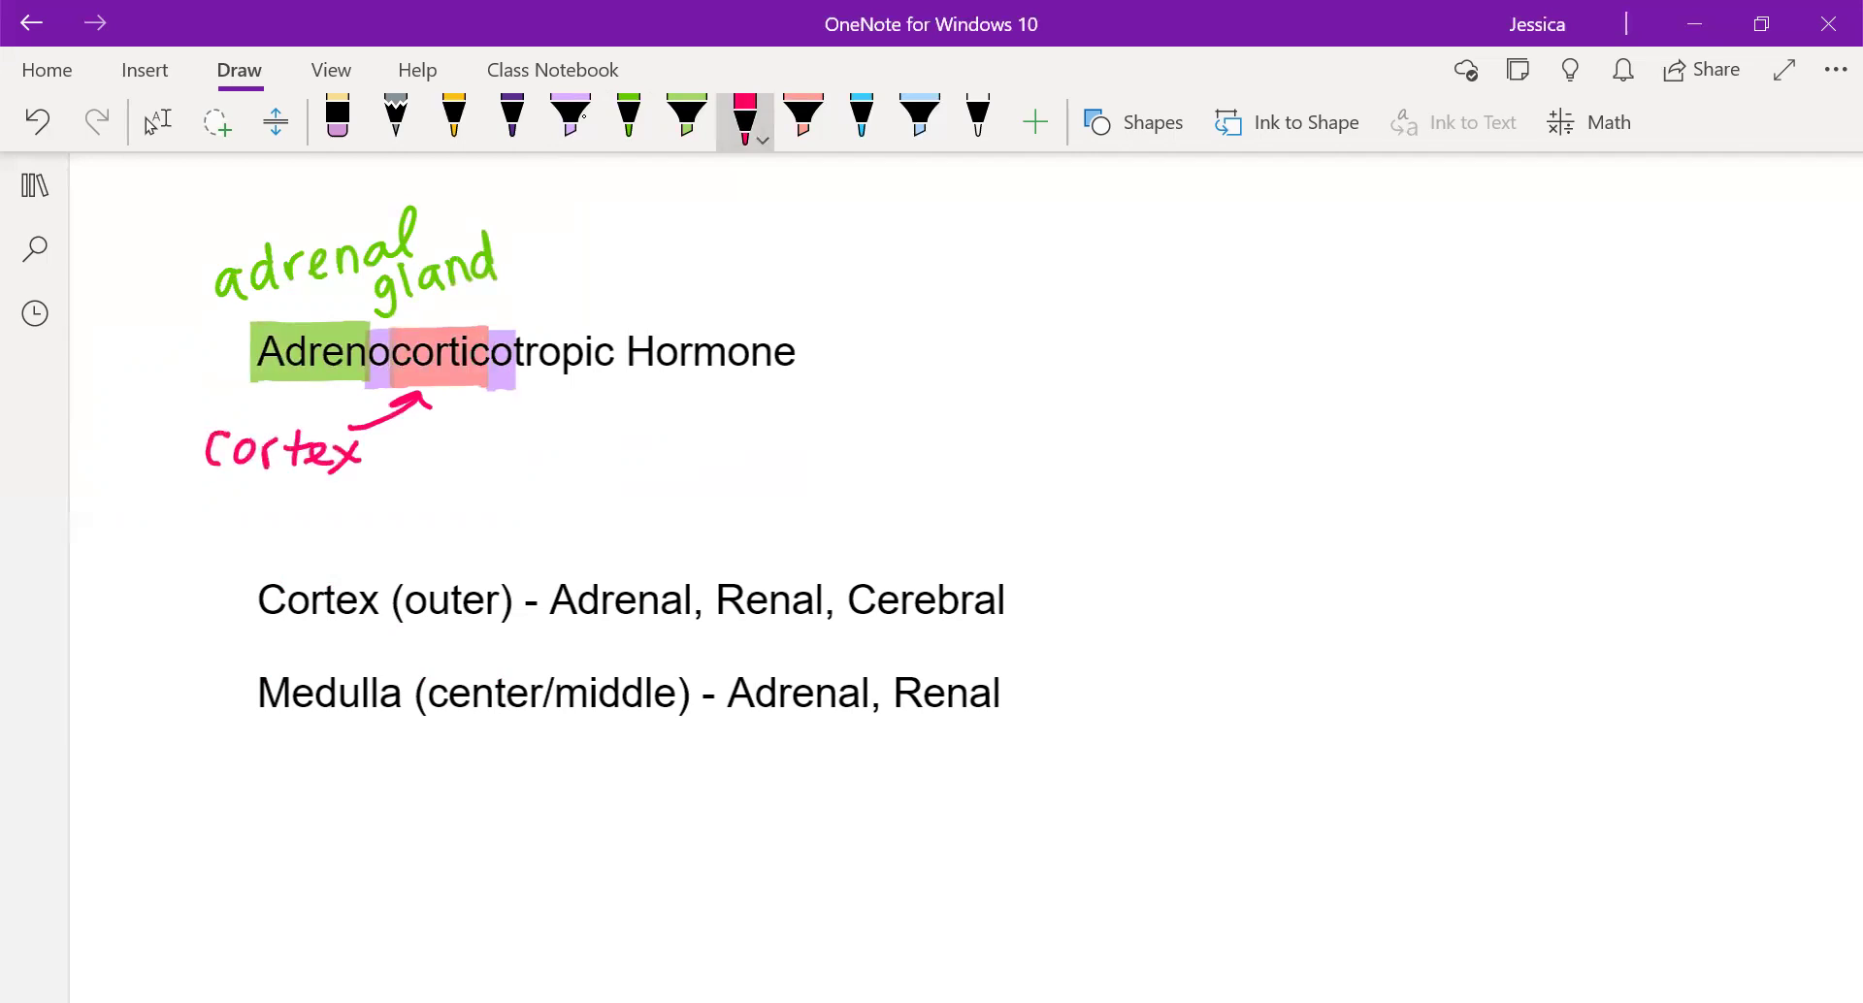
Step: Write 'cortisol' with an arrow to the Cortex line, then underline Renal and wavy-underline Cerebral
{"action": "left_click_drag", "start_coordinate": [219, 489], "coordinate": [201, 515]}
{"action": "mouse_move", "coordinate": [233, 487]}
{"action": "left_mouse_down"}
{"action": "mouse_move", "coordinate": [215, 499]}
{"action": "mouse_move", "coordinate": [235, 488]}
{"action": "left_mouse_up"}
{"action": "mouse_move", "coordinate": [244, 492]}
{"action": "left_mouse_down"}
{"action": "mouse_move", "coordinate": [248, 519]}
{"action": "mouse_move", "coordinate": [264, 488]}
{"action": "left_mouse_up"}
{"action": "mouse_move", "coordinate": [262, 500]}
{"action": "left_mouse_down"}
{"action": "mouse_move", "coordinate": [303, 498]}
{"action": "mouse_move", "coordinate": [279, 524]}
{"action": "left_mouse_up"}
{"action": "mouse_move", "coordinate": [307, 497]}
{"action": "left_mouse_down"}
{"action": "mouse_move", "coordinate": [304, 520]}
{"action": "mouse_move", "coordinate": [328, 497]}
{"action": "mouse_move", "coordinate": [318, 519]}
{"action": "left_mouse_up"}
{"action": "left_click_drag", "start_coordinate": [352, 496], "coordinate": [374, 493]}
{"action": "left_click_drag", "start_coordinate": [385, 476], "coordinate": [384, 521]}
{"action": "left_click_drag", "start_coordinate": [226, 530], "coordinate": [254, 580]}
{"action": "left_click_drag", "start_coordinate": [255, 580], "coordinate": [231, 590]}
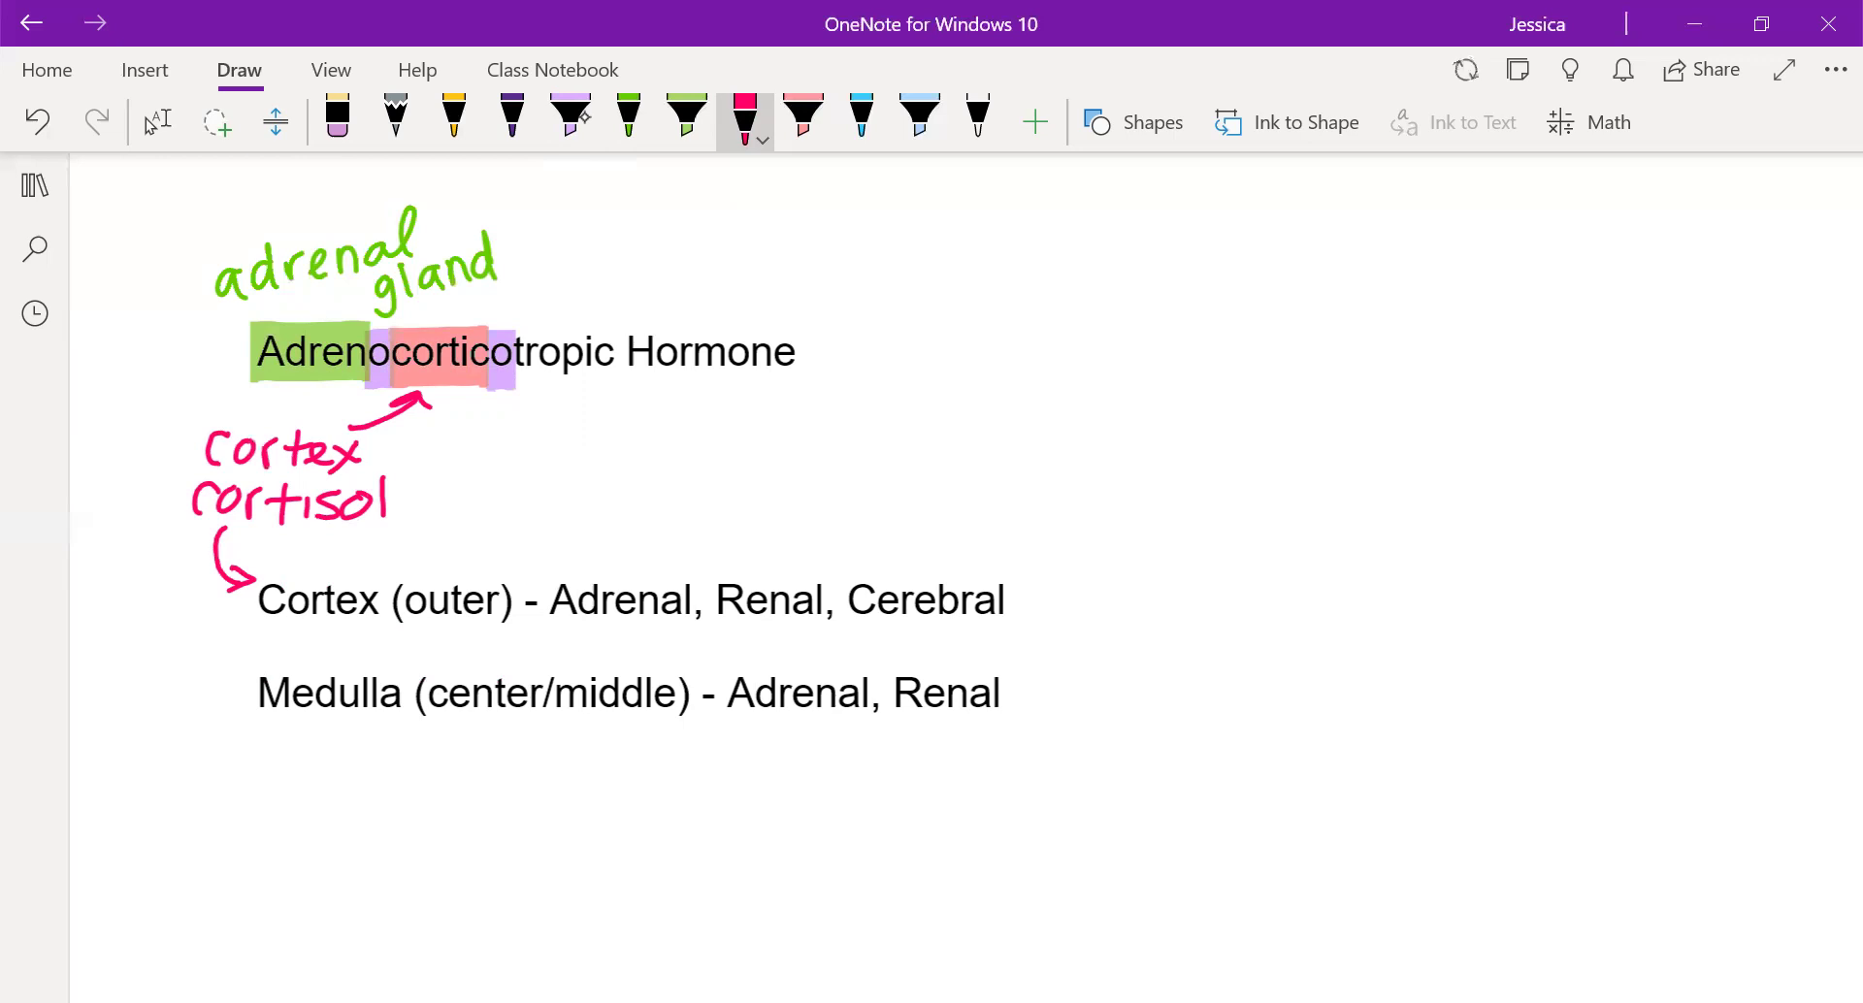
{"action": "left_click_drag", "start_coordinate": [716, 615], "coordinate": [824, 624]}
{"action": "left_click_drag", "start_coordinate": [847, 615], "coordinate": [1026, 615]}
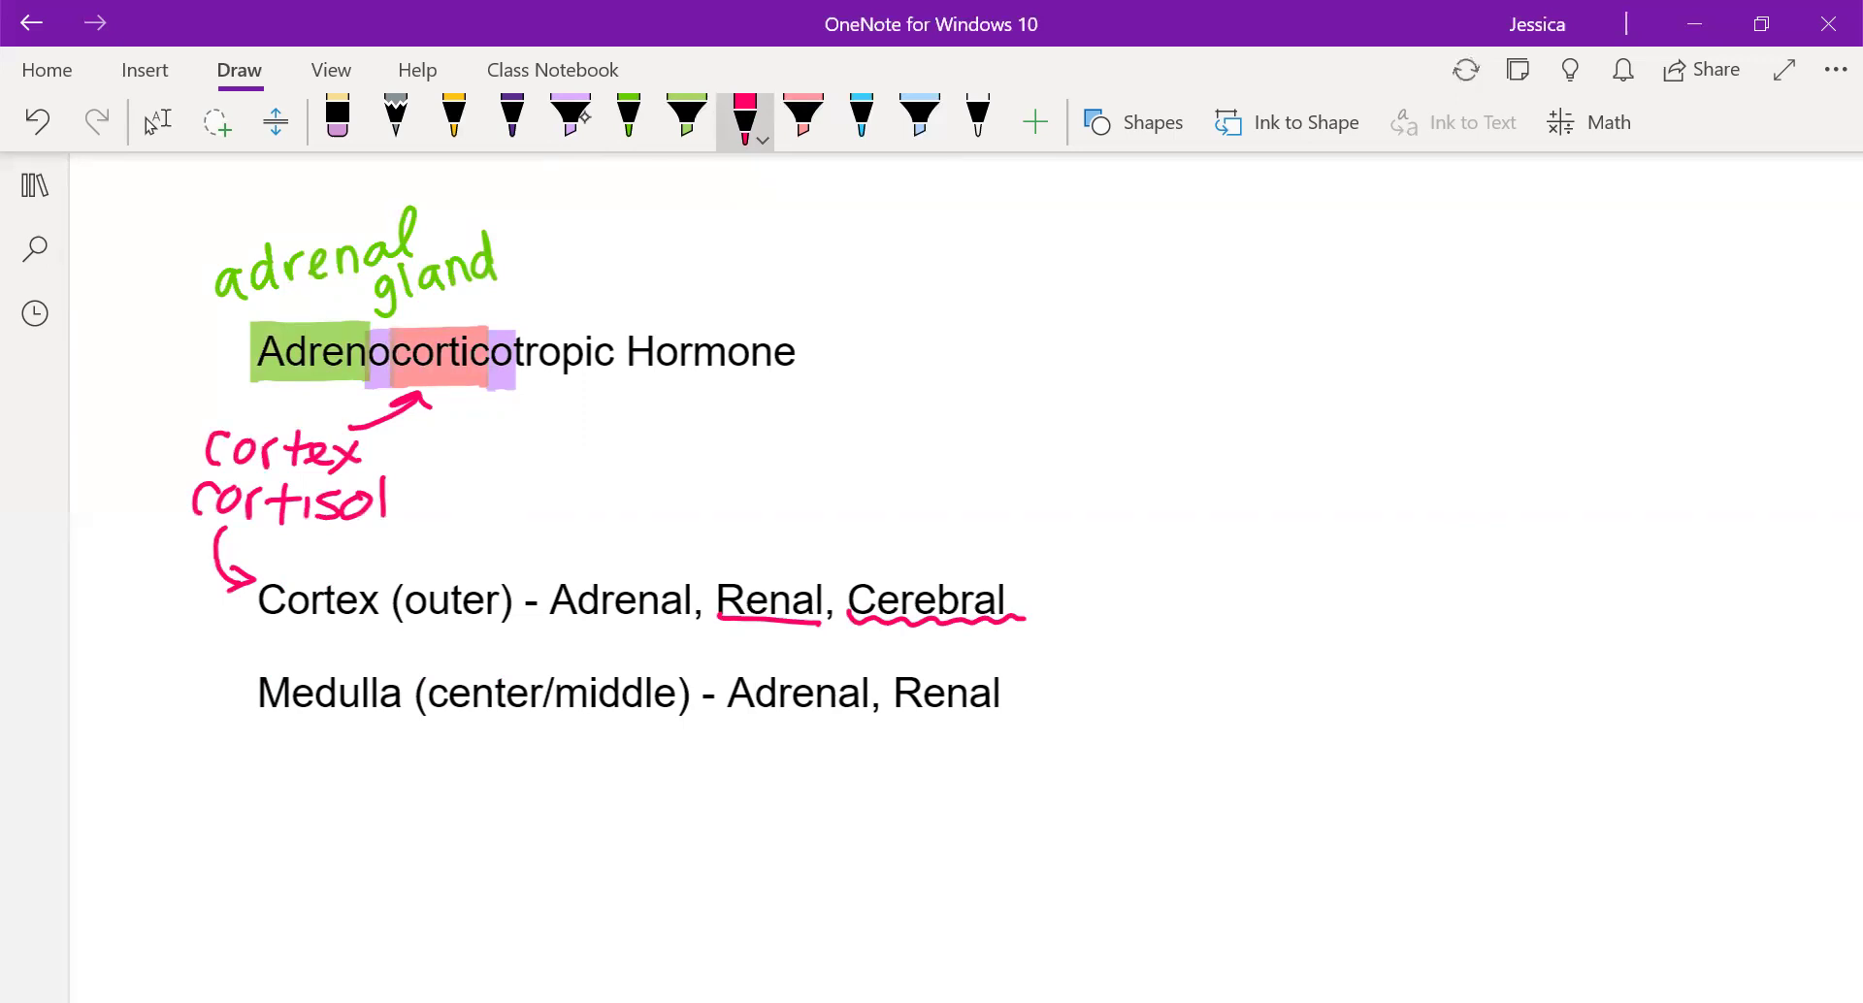
Step: With the light-blue highlighter, mark the 'tropic' part of Adrenocorticotropic
{"action": "left_click", "coordinate": [920, 116]}
{"action": "left_click_drag", "start_coordinate": [515, 351], "coordinate": [622, 351]}
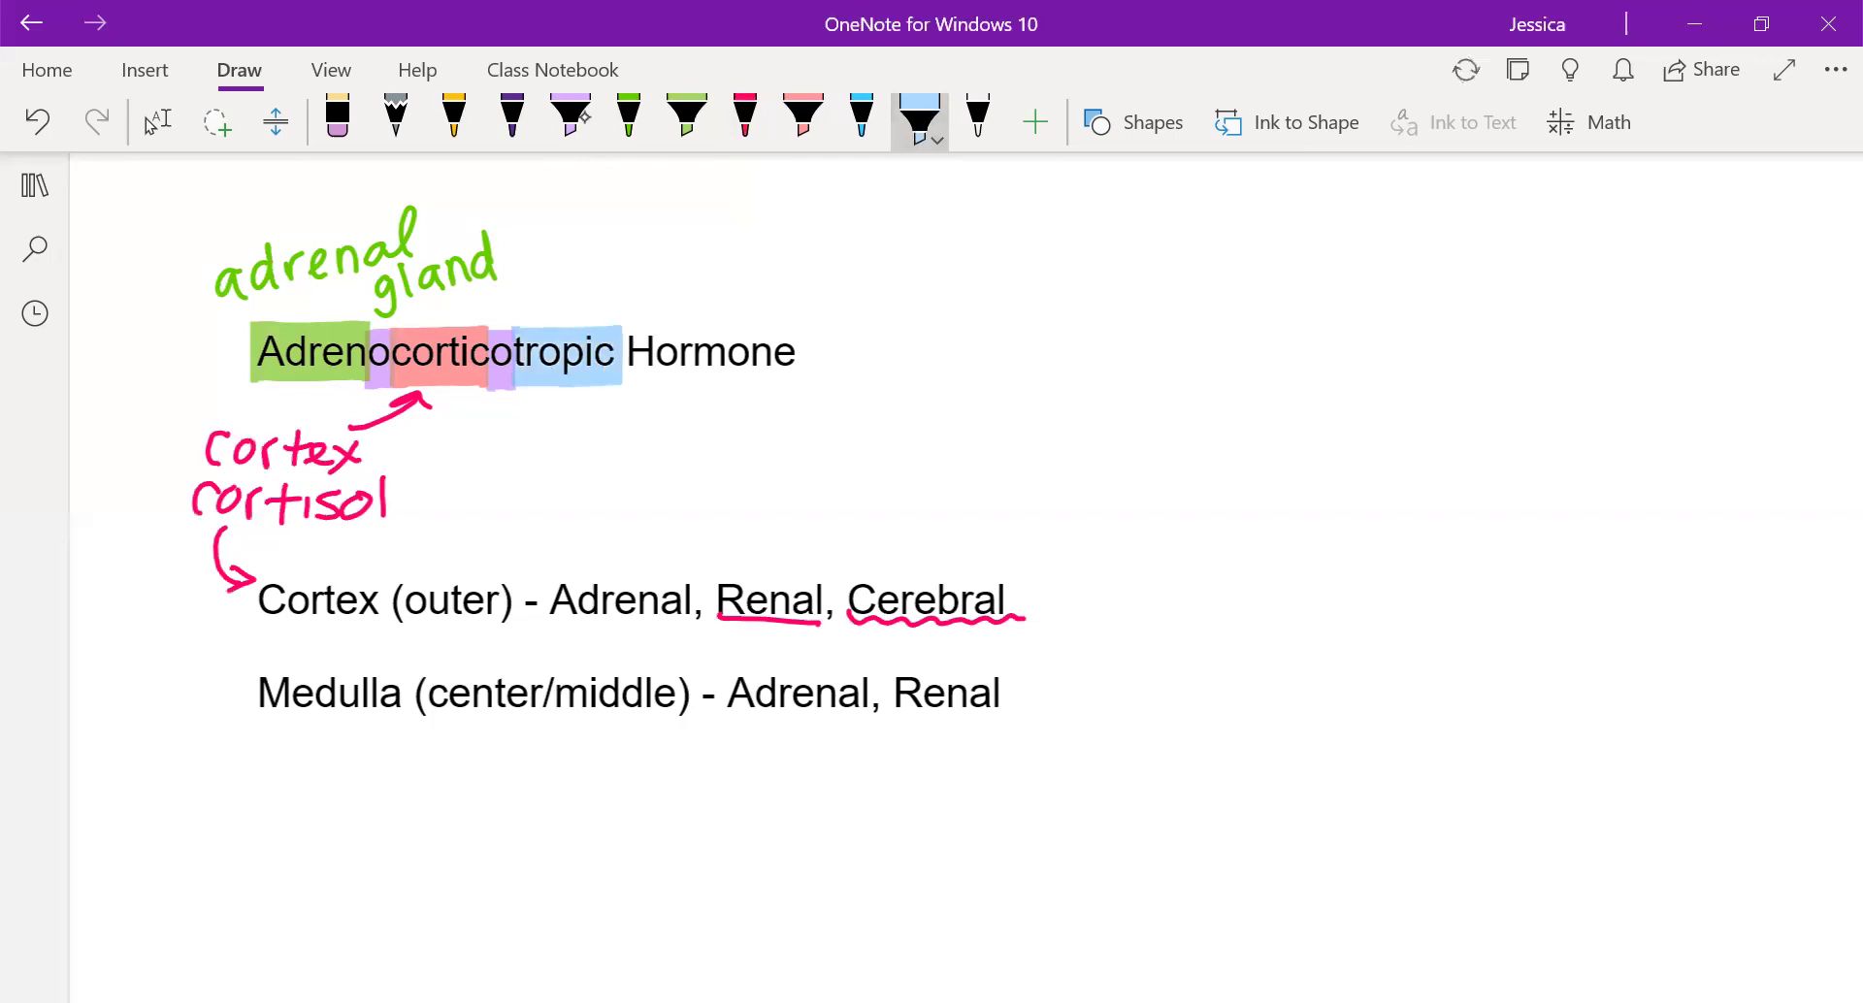